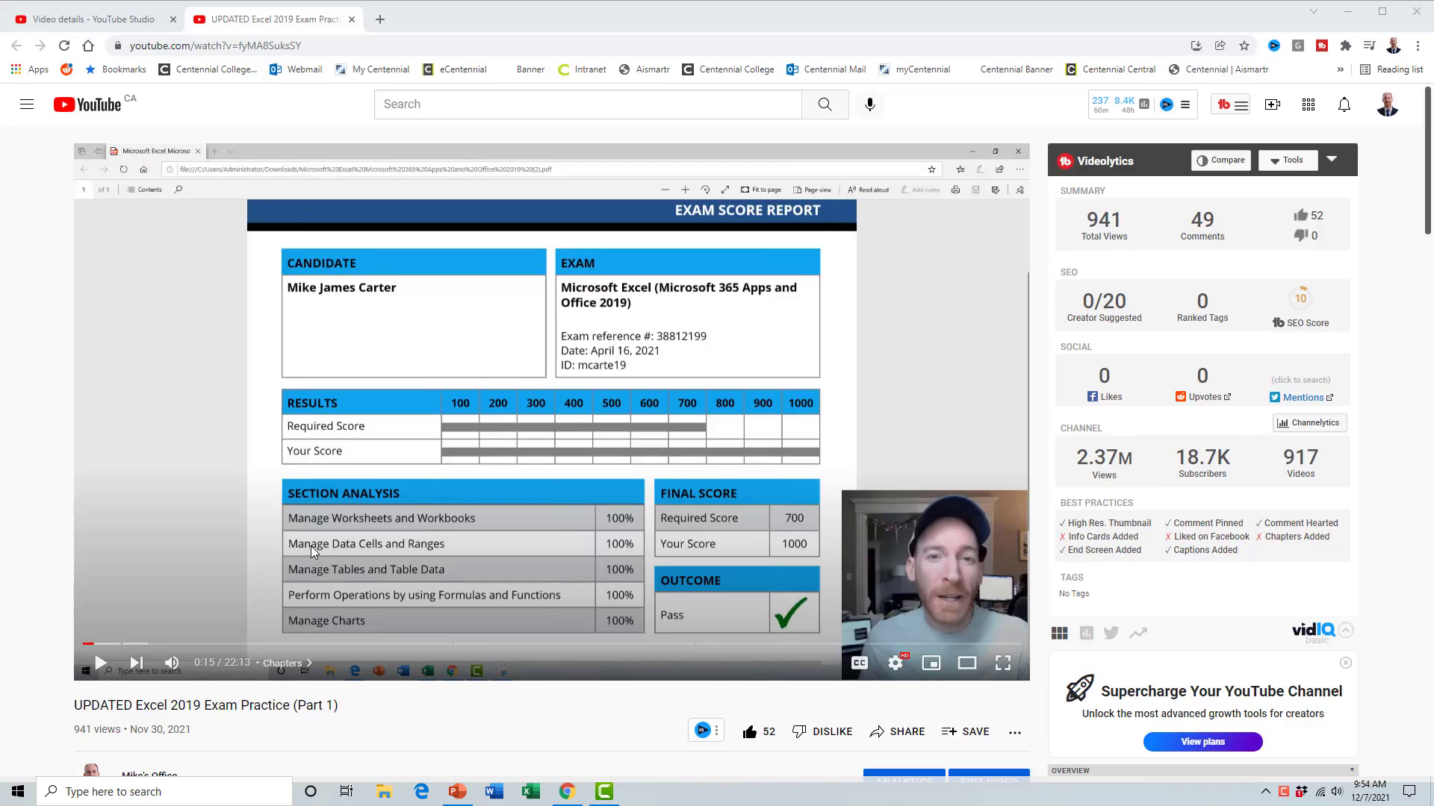
Step: Write the public comment "Hey that IF function was a tough one!" under the Excel 2019 exam practice video
scroll(311, 545, "down", 5)
left_click(226, 591)
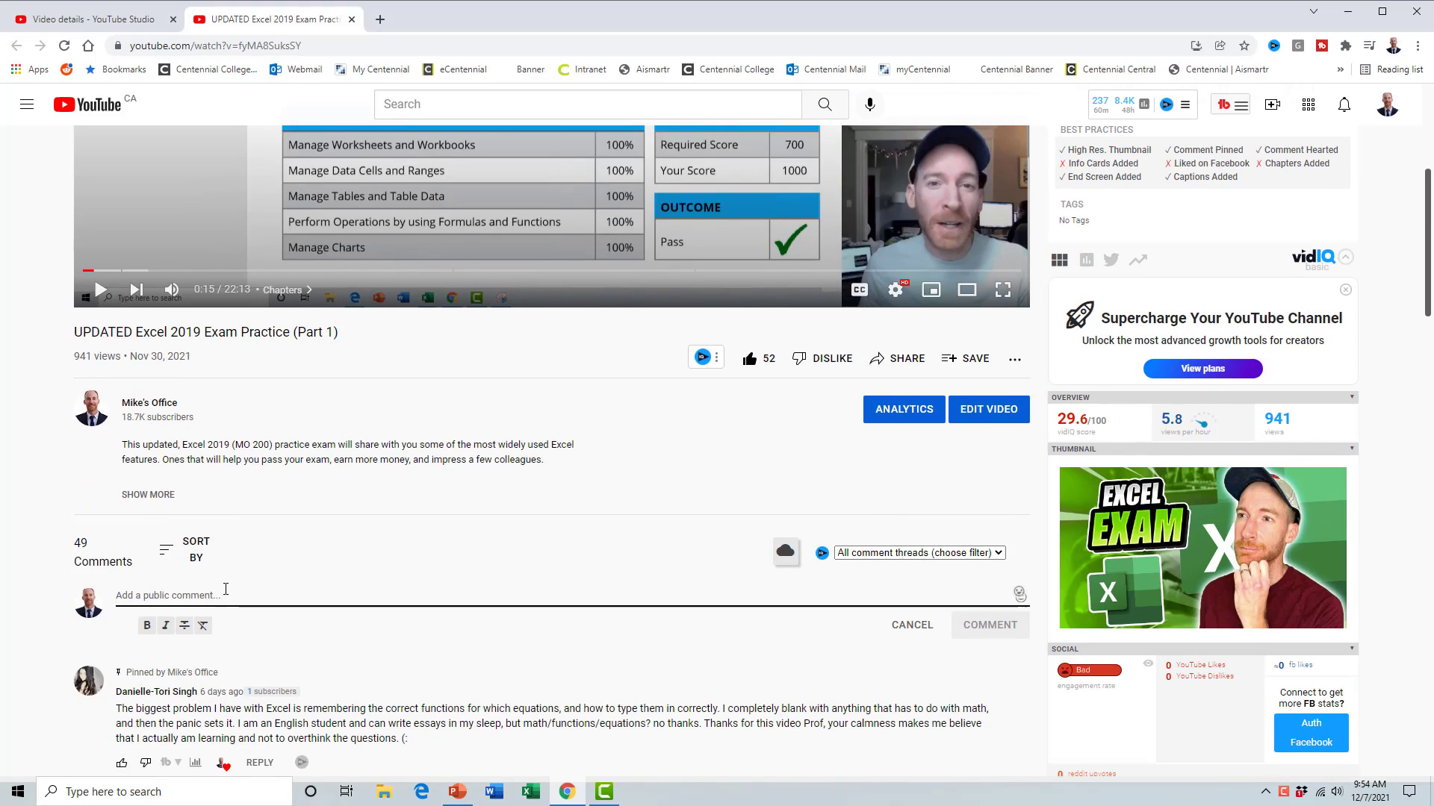
type("Hey that IF functio")
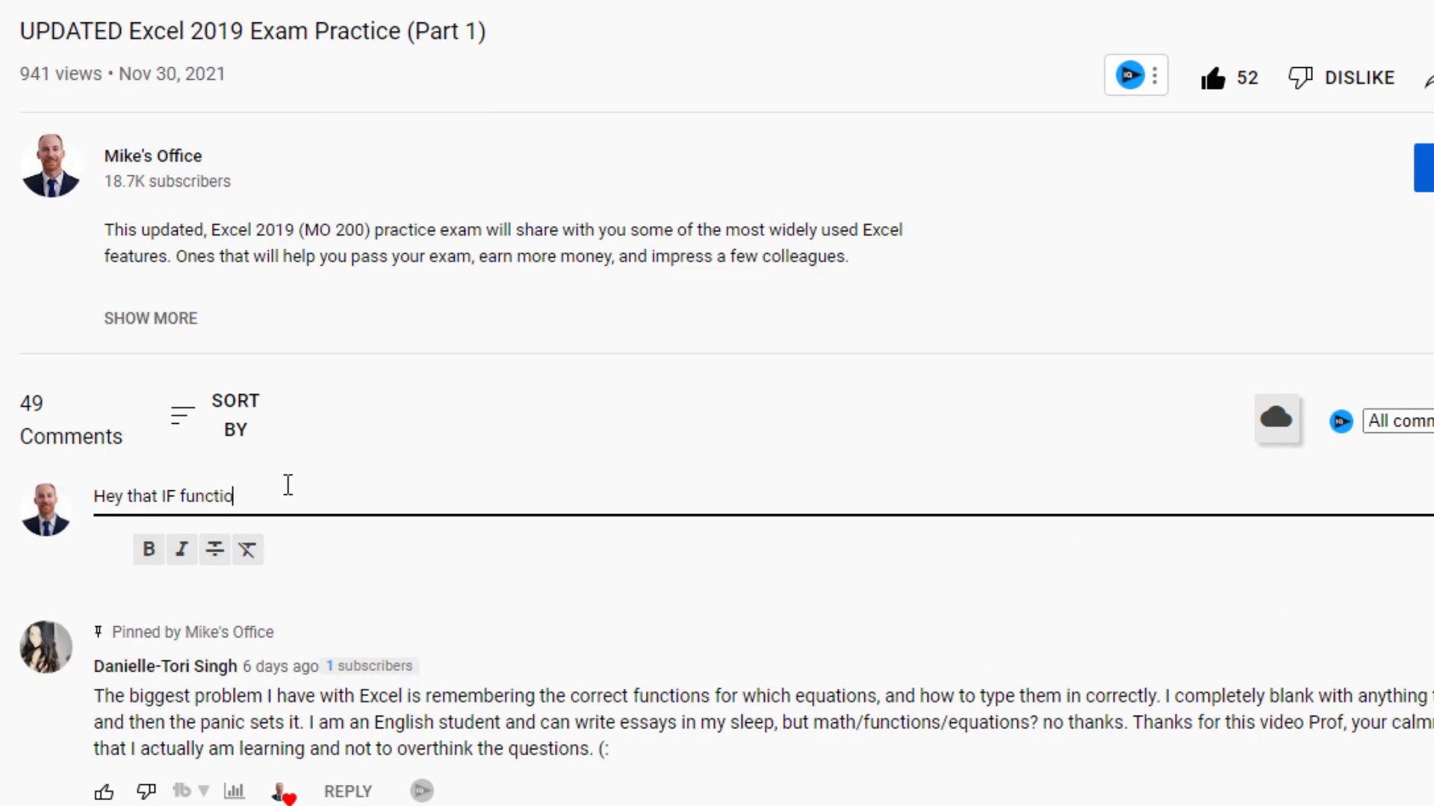
type("n was a tough one!")
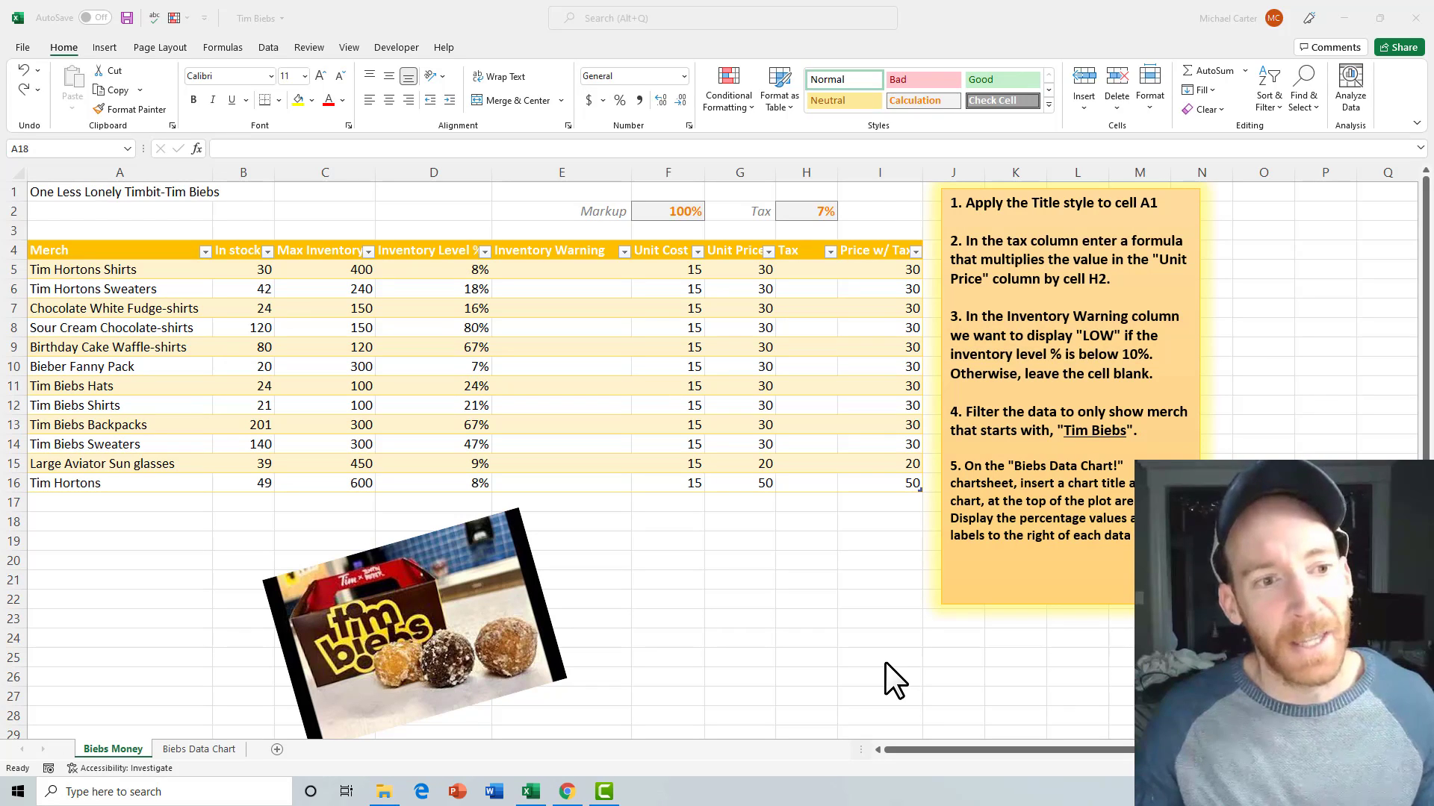
Step: In the Tim Biebs workbook in Excel, apply the Title cell style to cell A1 on the Biebs Money sheet
left_click(127, 188)
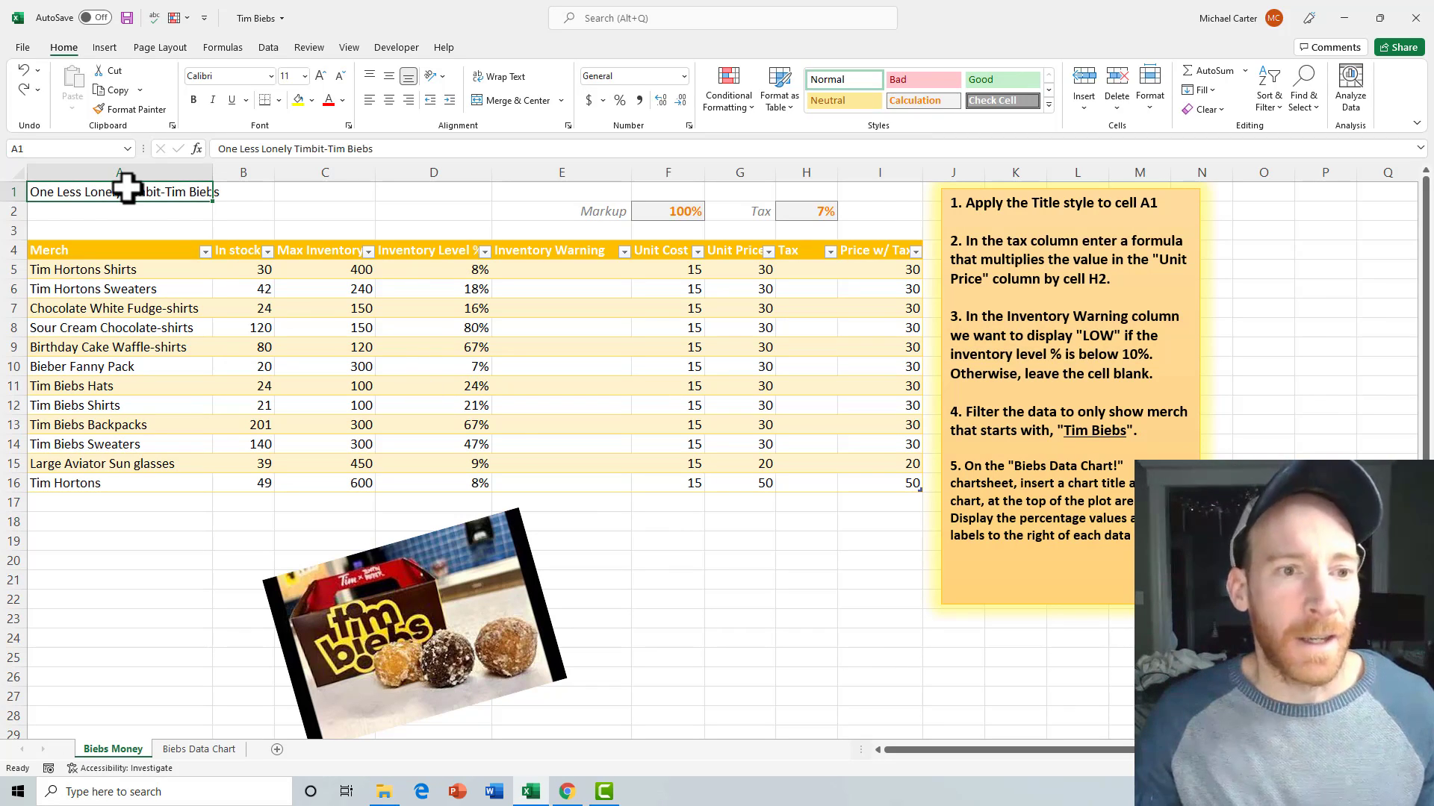
left_click(1048, 105)
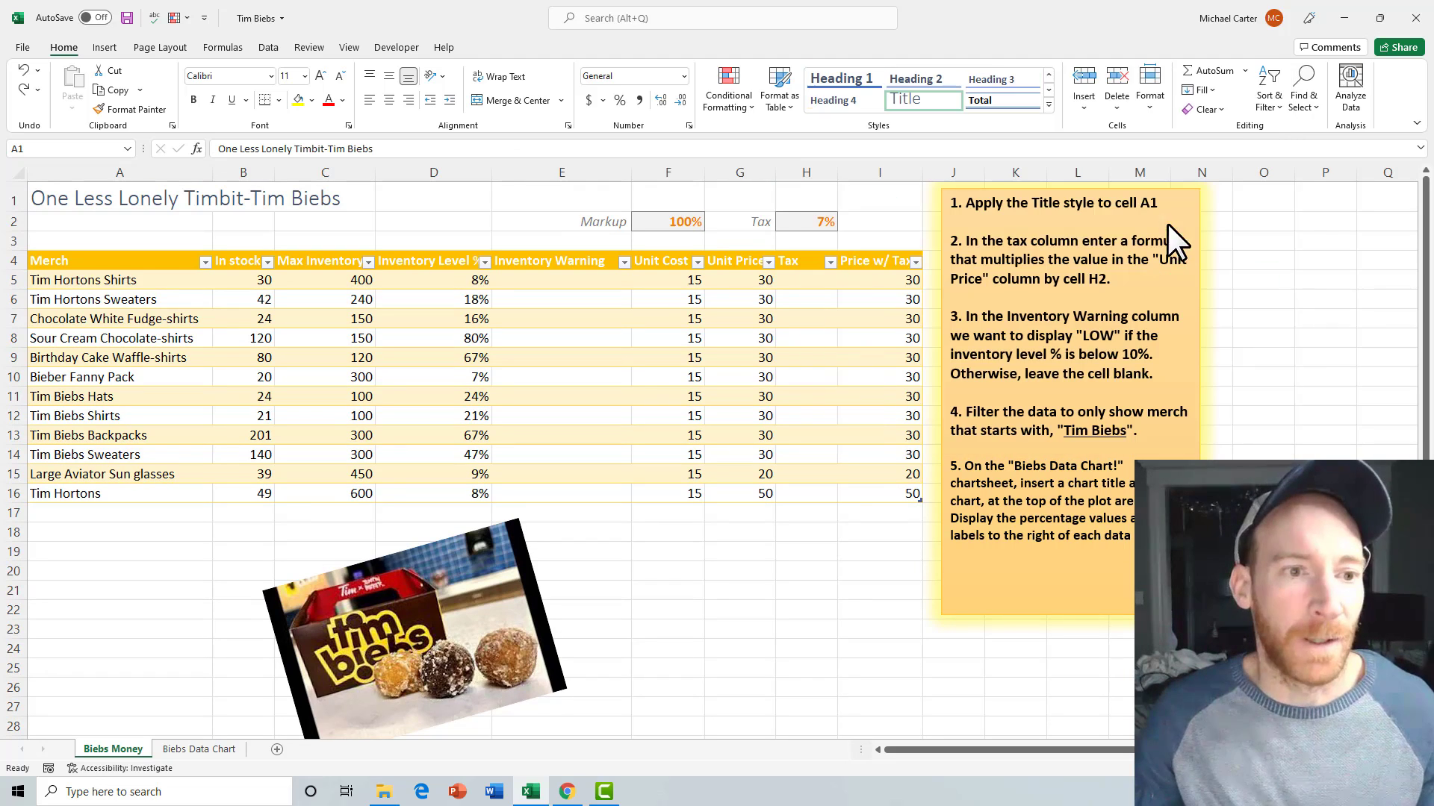
left_click(1167, 223)
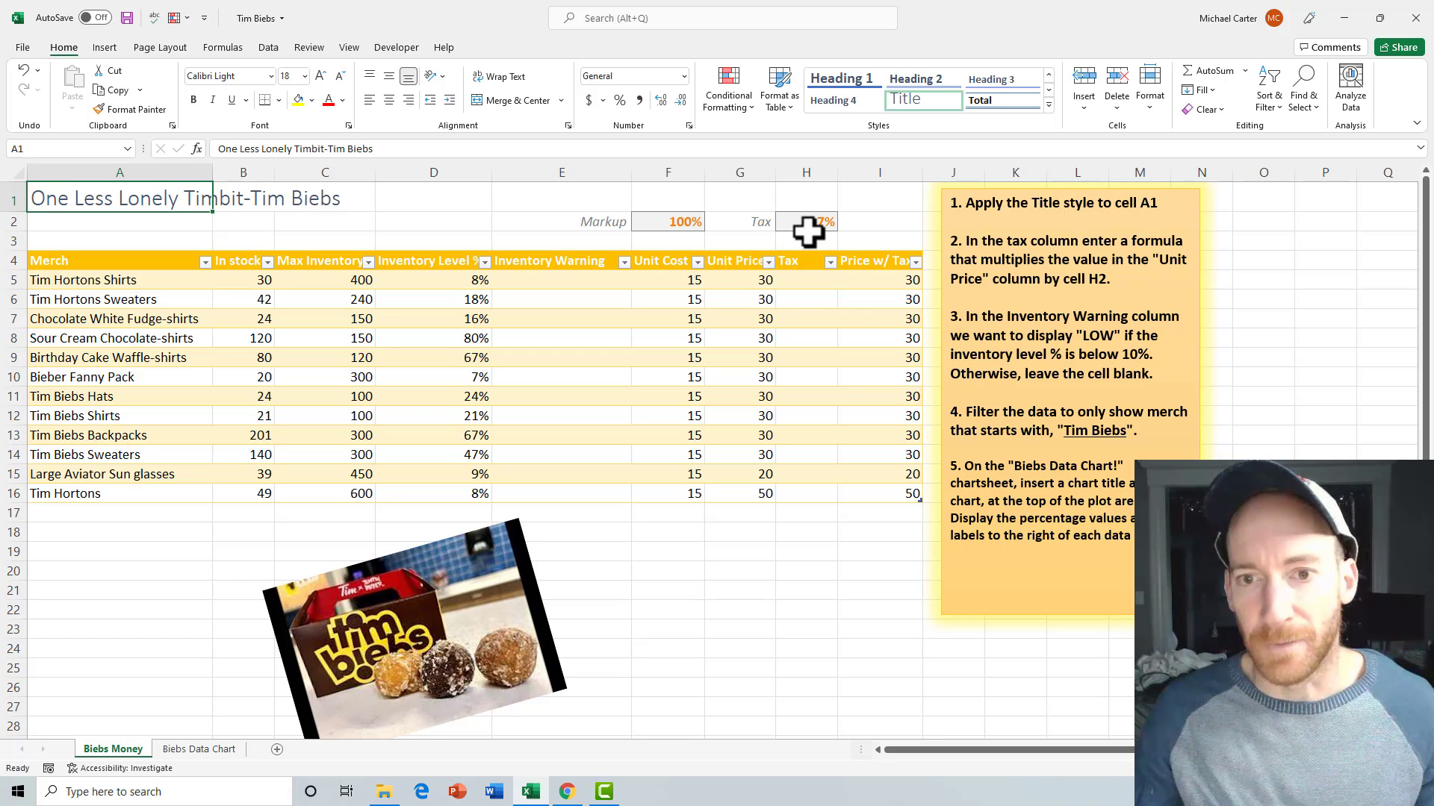
Step: Enter the formula =[@[Unit Price]]*H2 in cell H5 of the Tax column
left_click(816, 284)
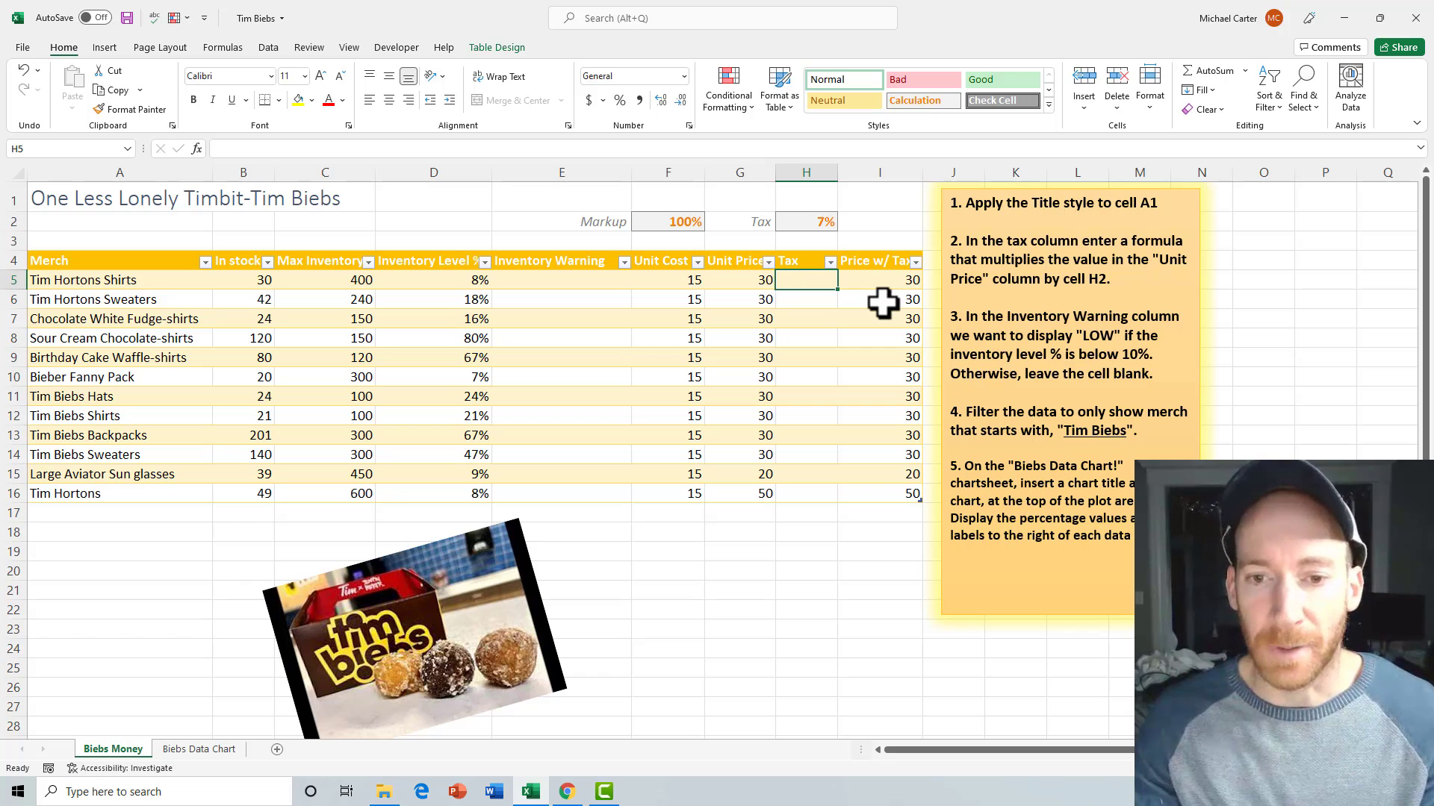
type("=")
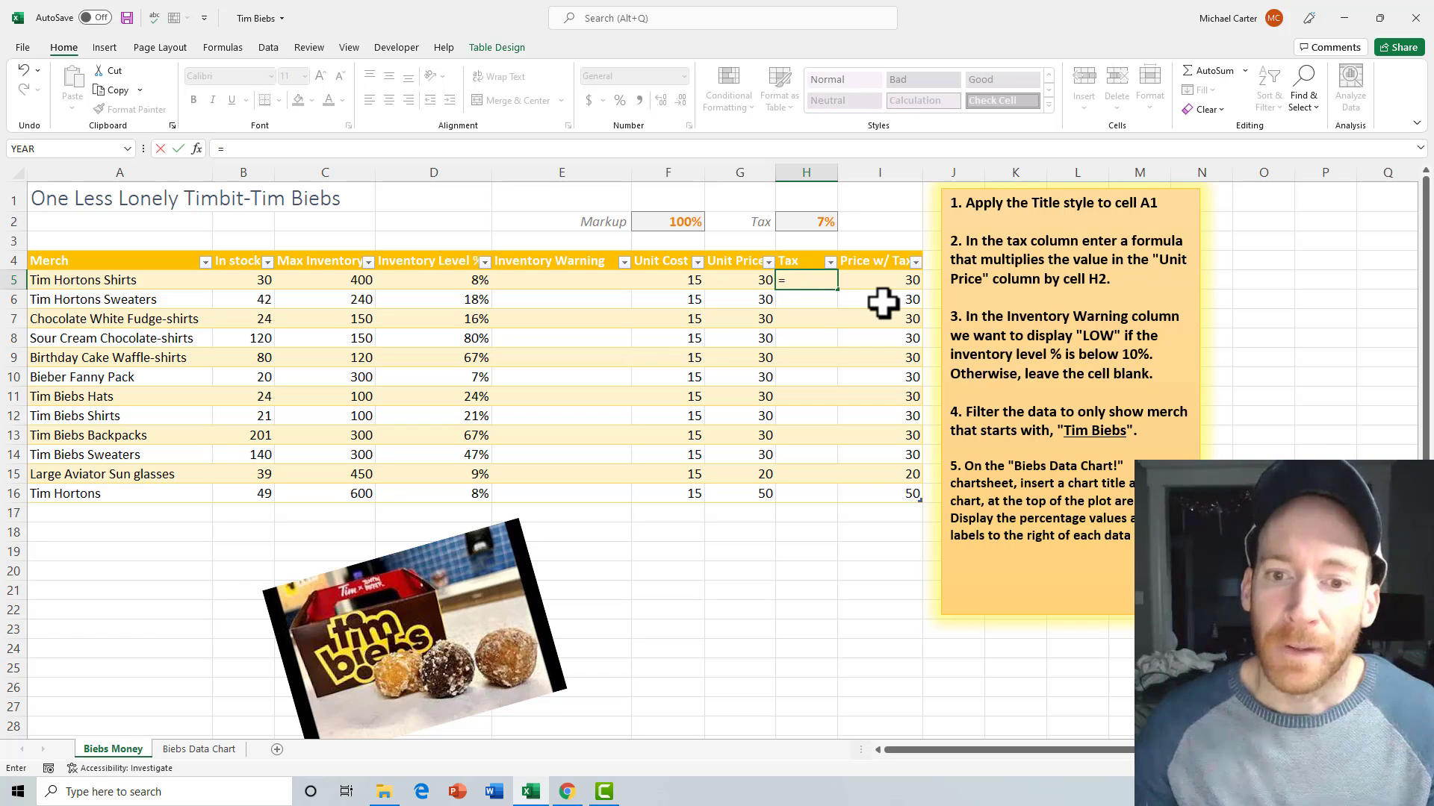
left_click(736, 282)
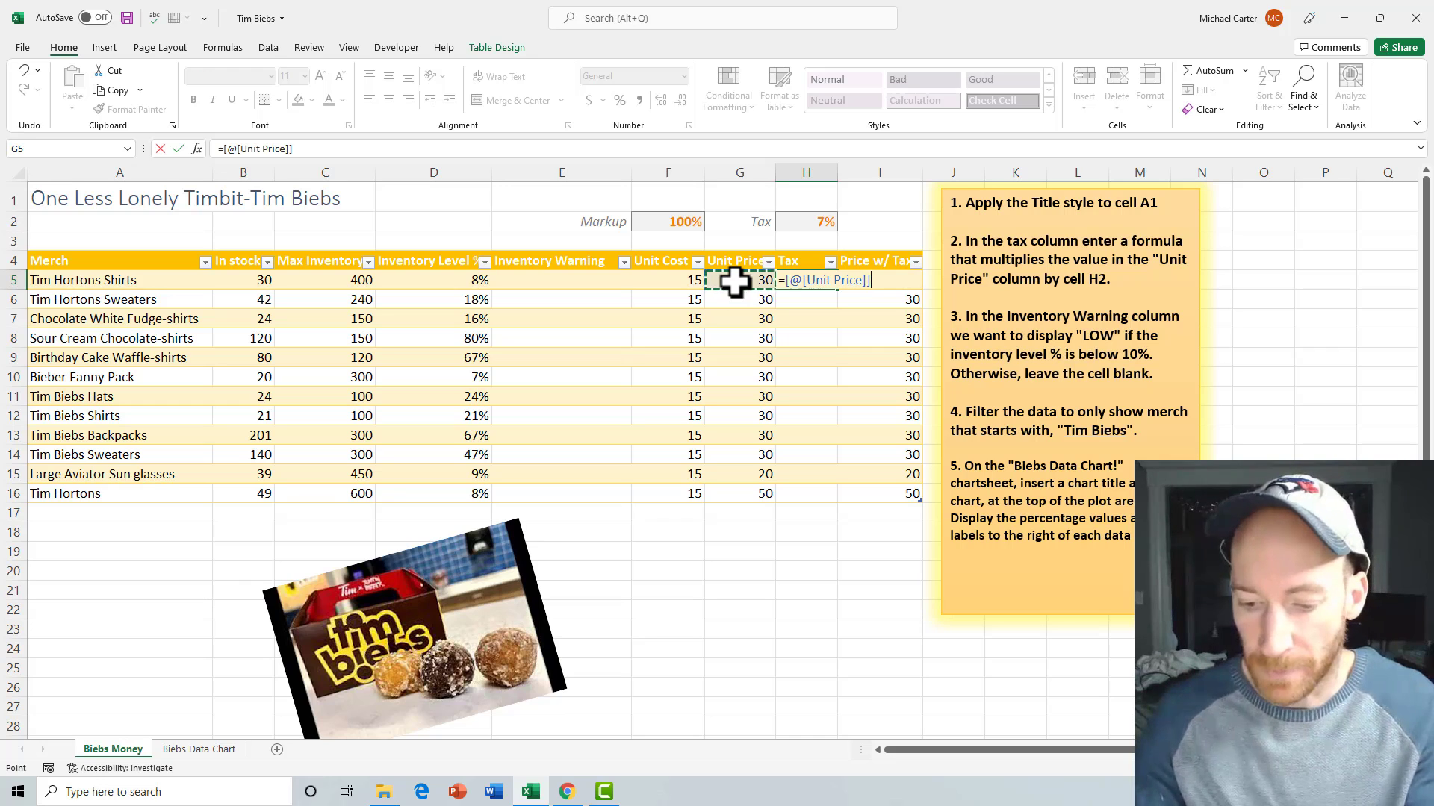
type("*")
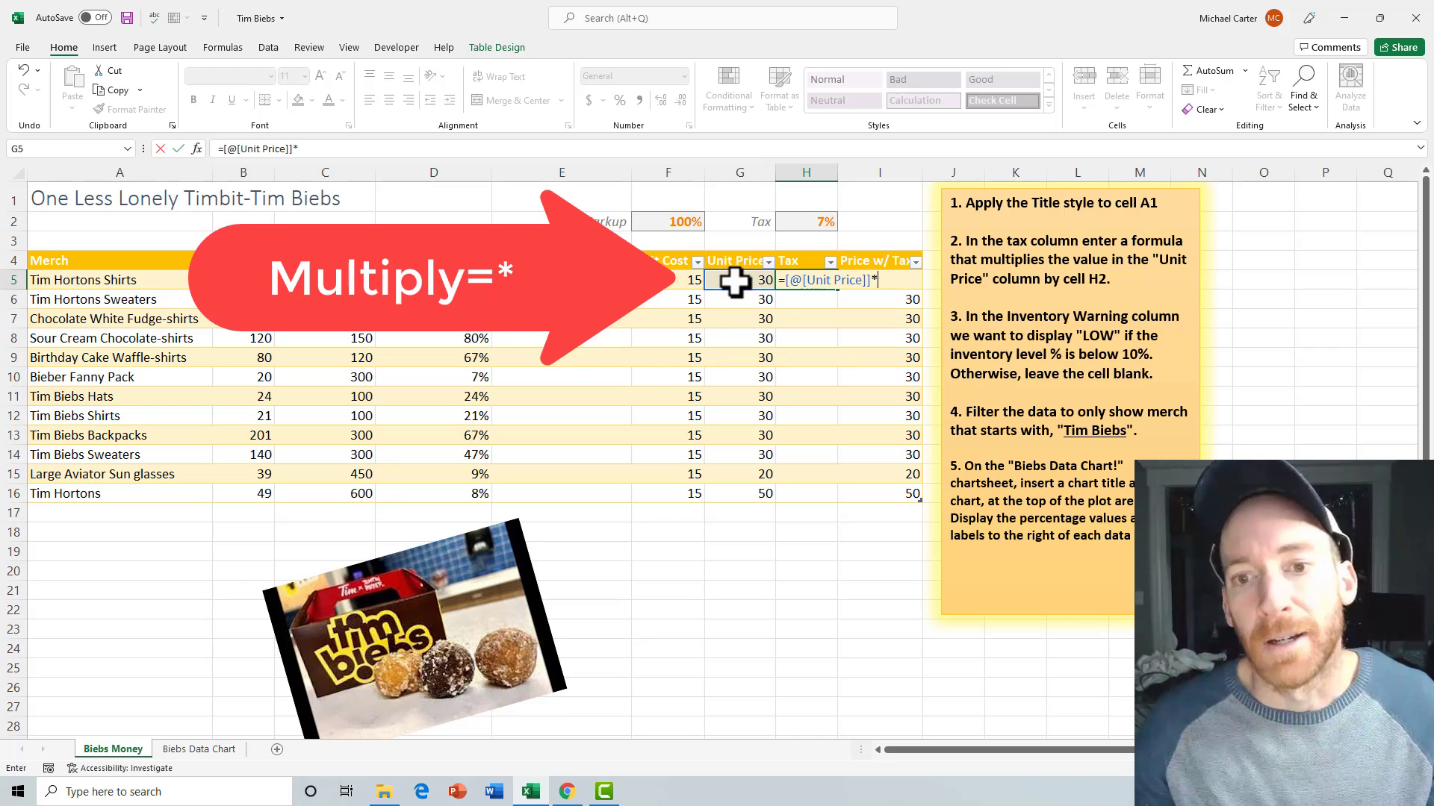
left_click(814, 218)
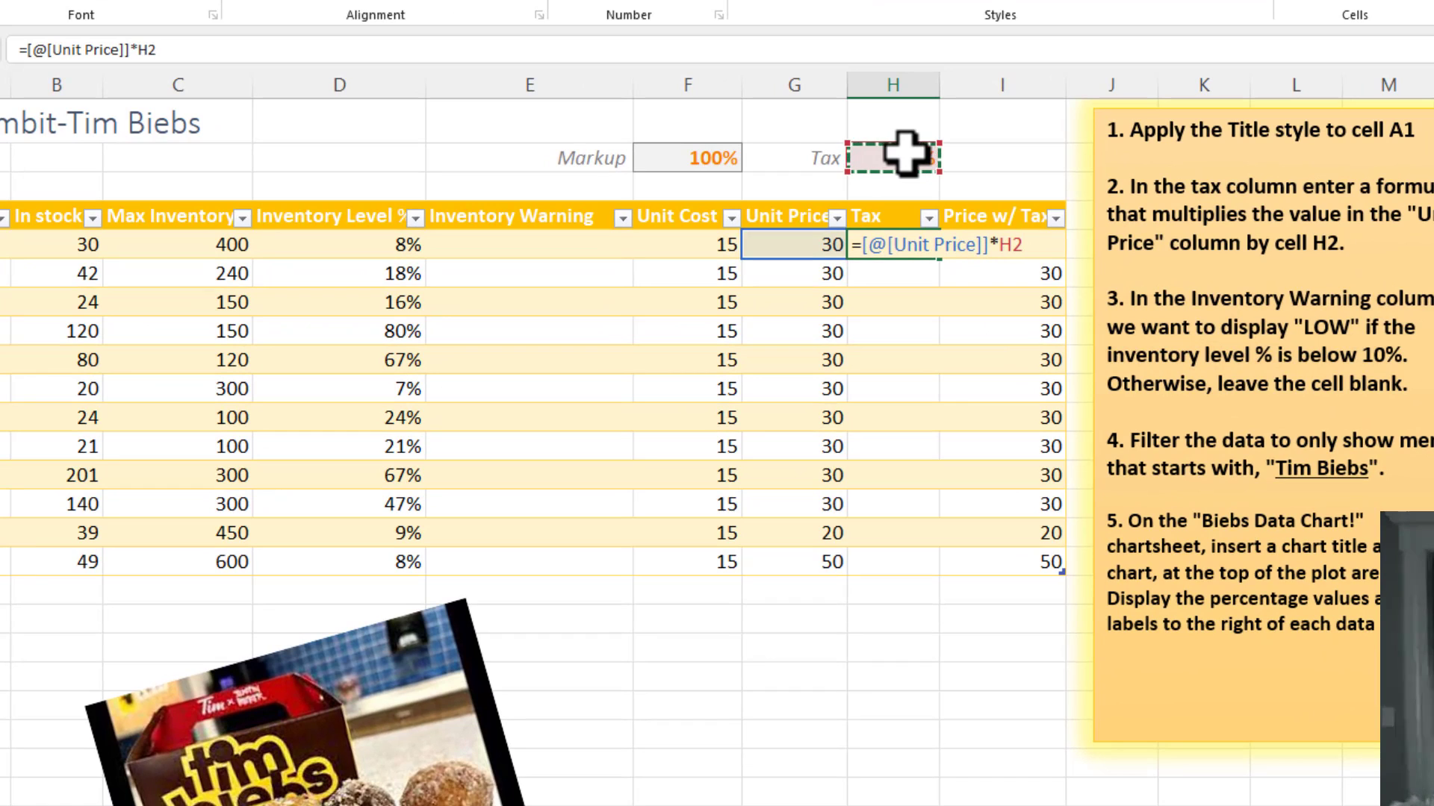
key("Return")
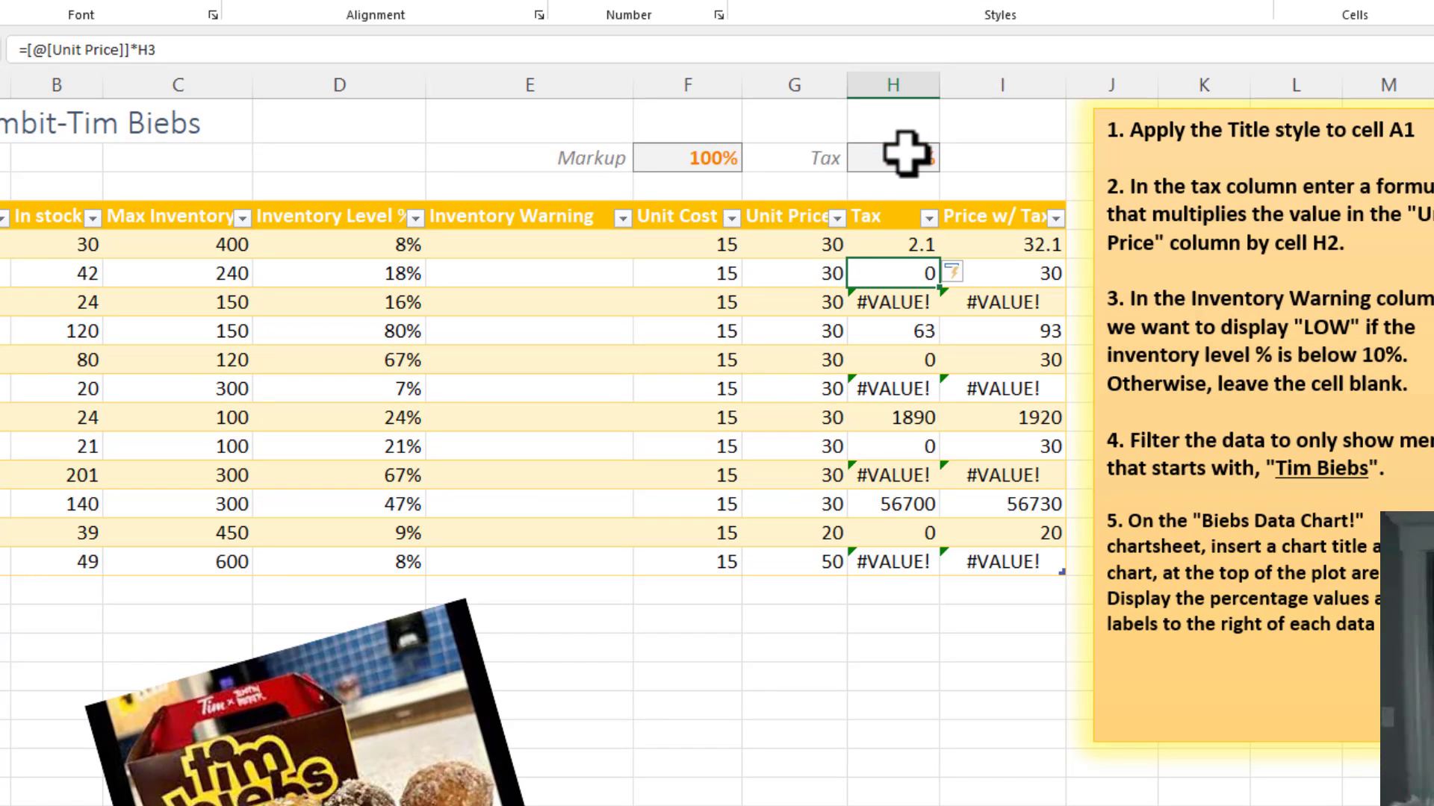
Step: Make the H2 reference absolute in the H5 formula so it reads =[@[Unit Price]]*$H$2
left_click(901, 250)
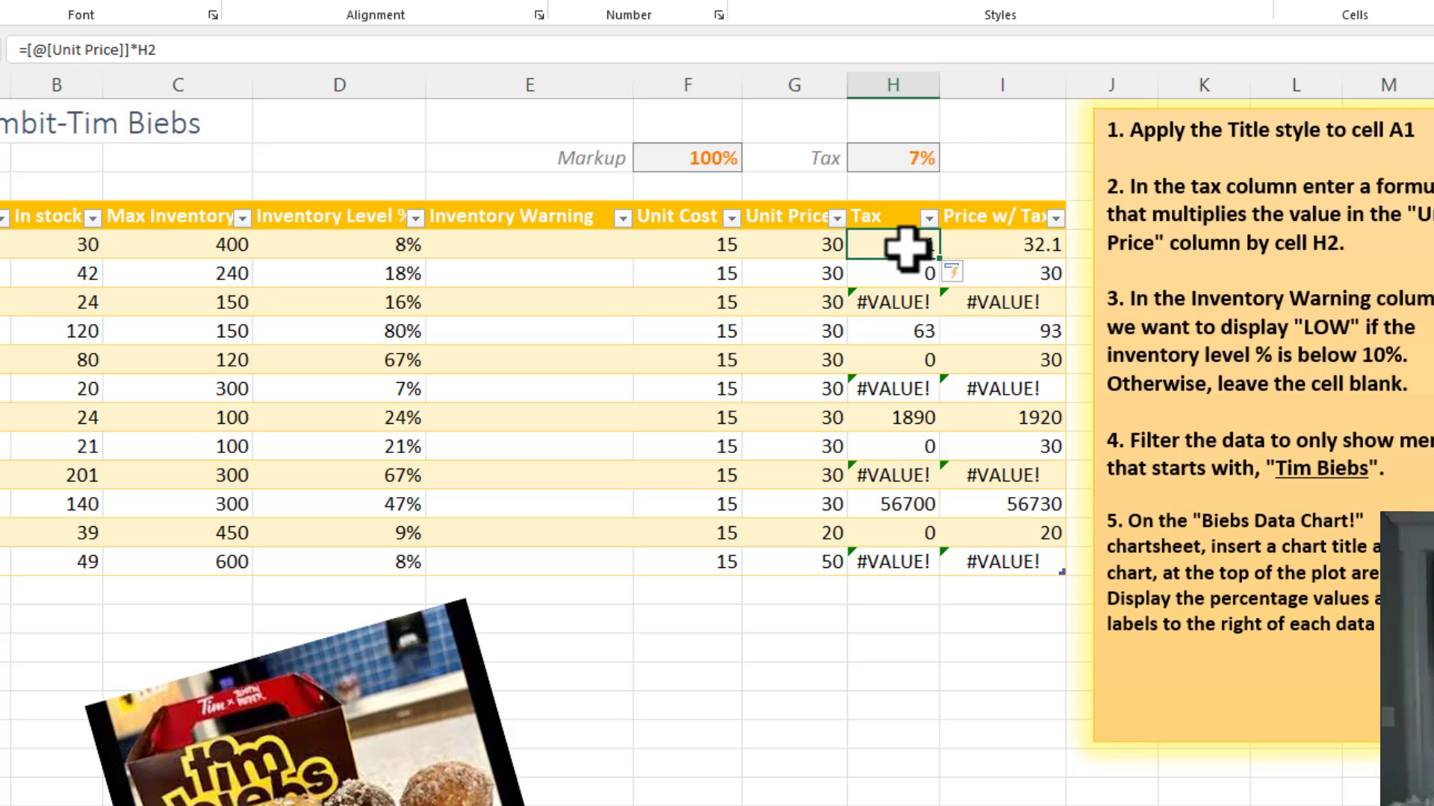
double_click(906, 247)
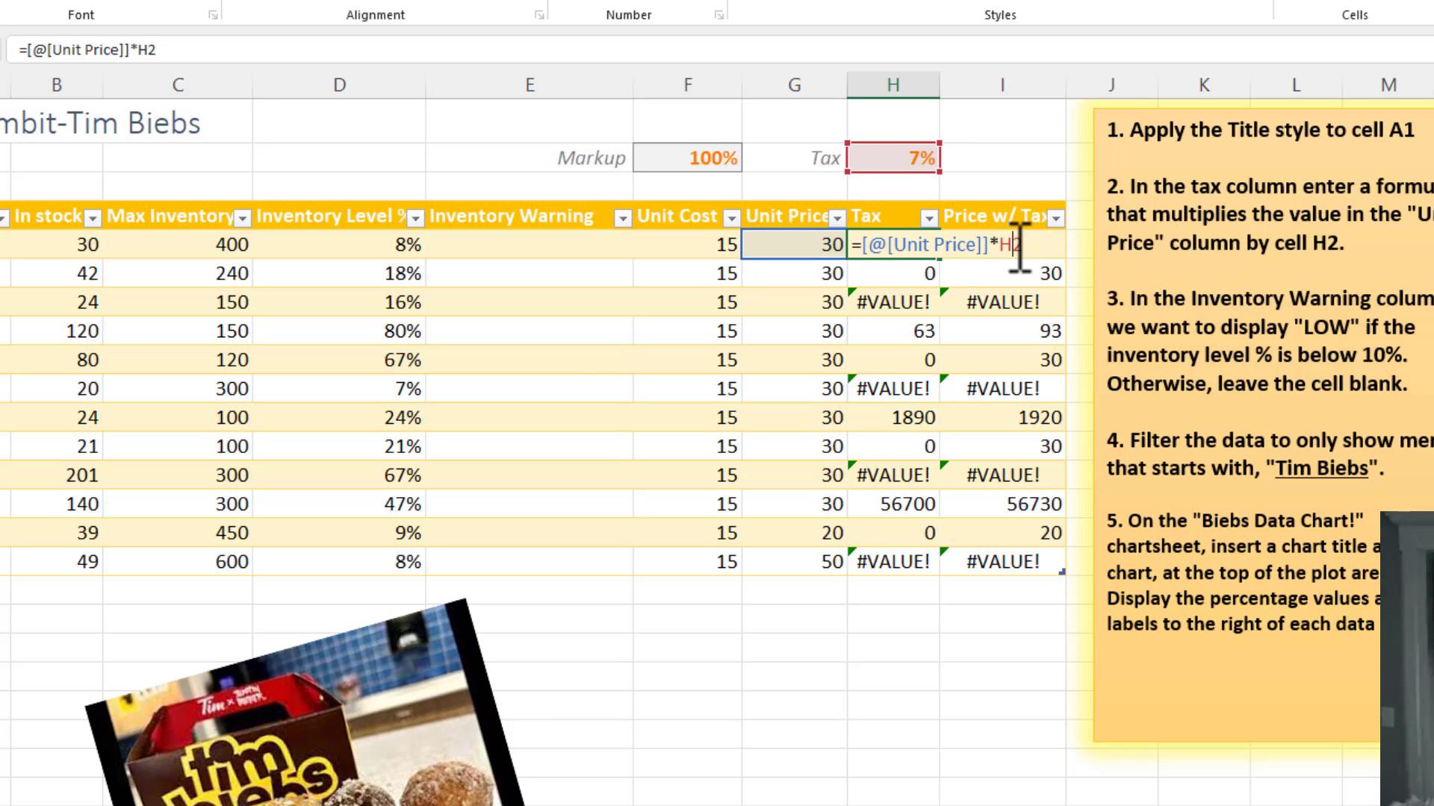
key("F4")
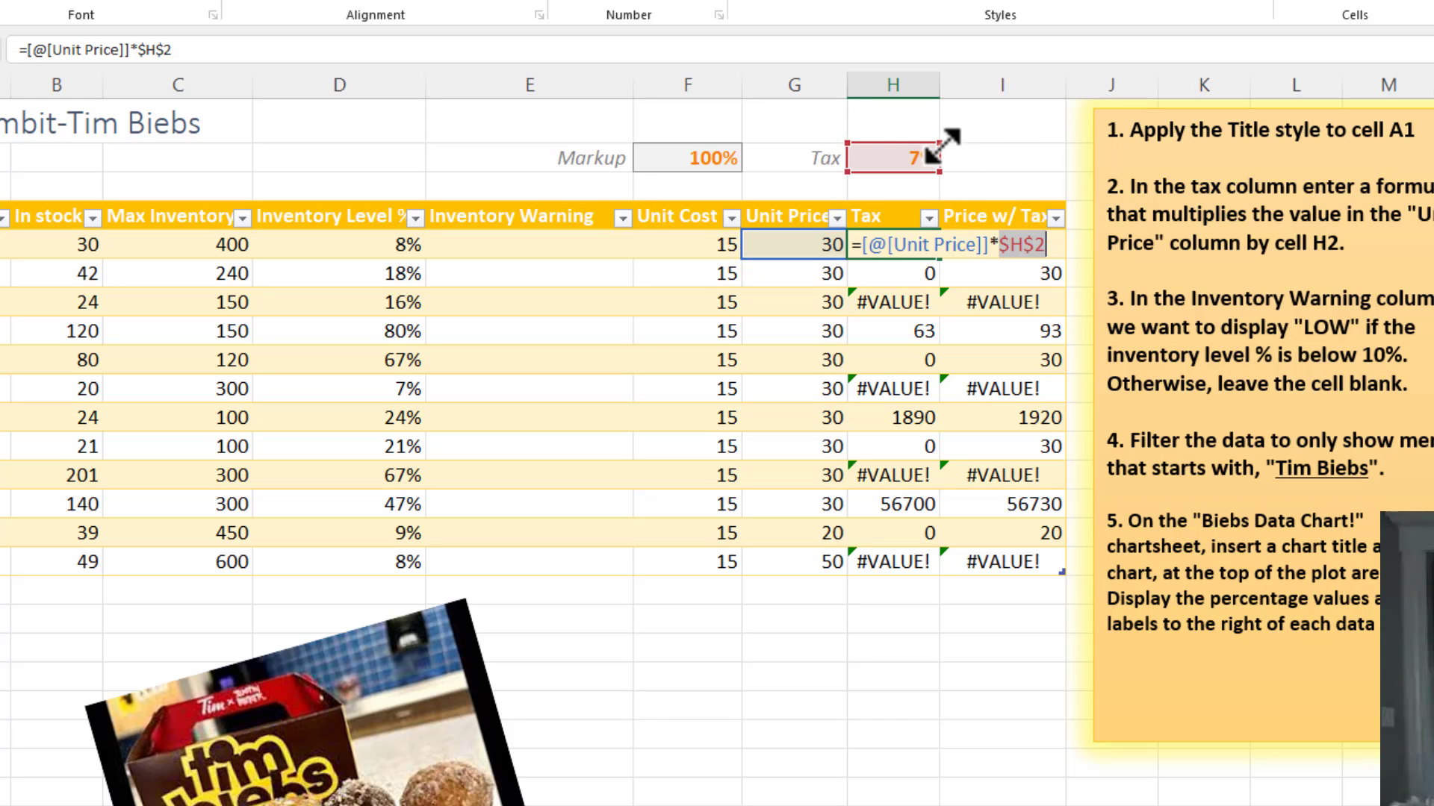
key("Return")
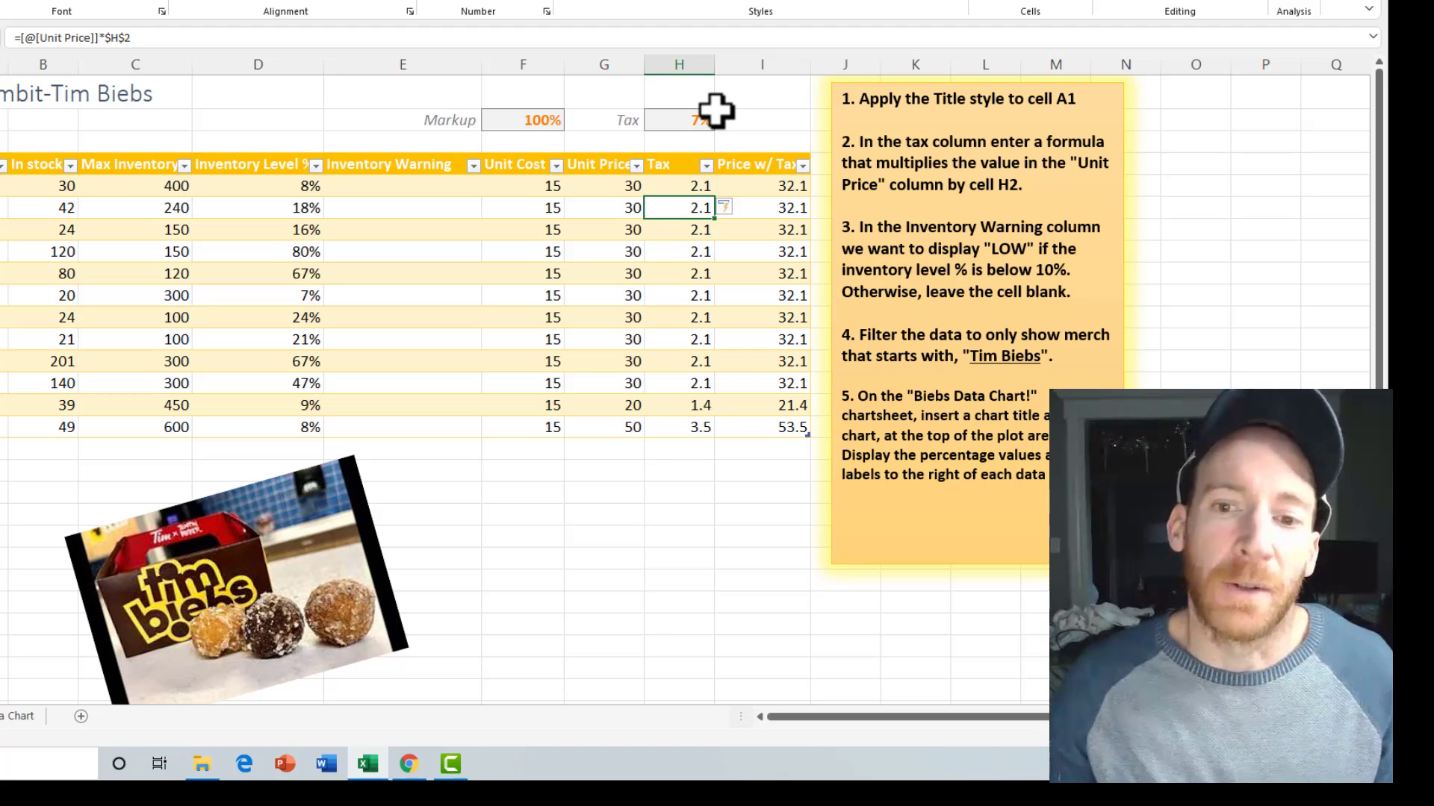
left_click(676, 185)
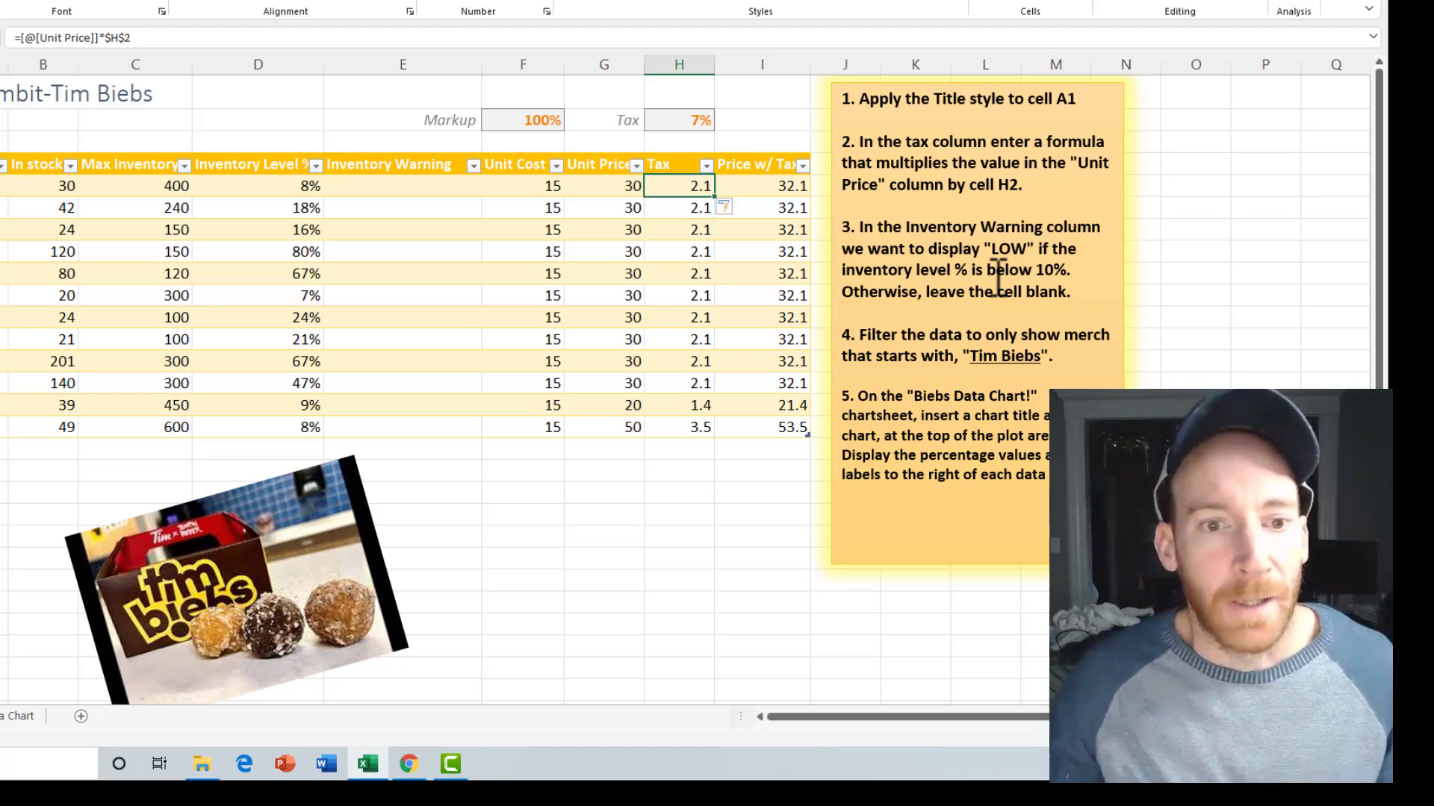
Step: Start an IF function in cell E5 using the Function Arguments dialog, with the logical test [@[Inventory Level %]]<10
left_click(389, 188)
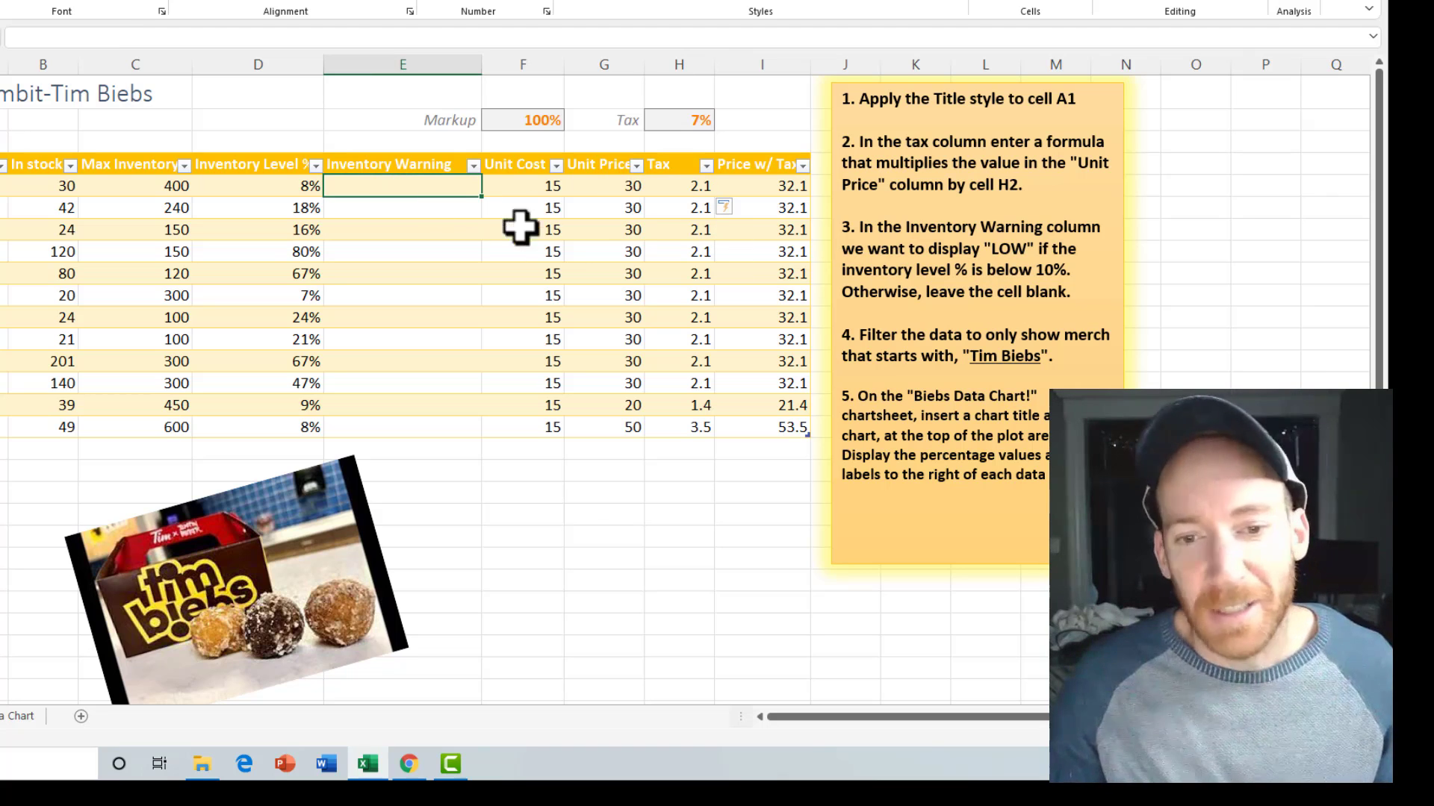
type("=if")
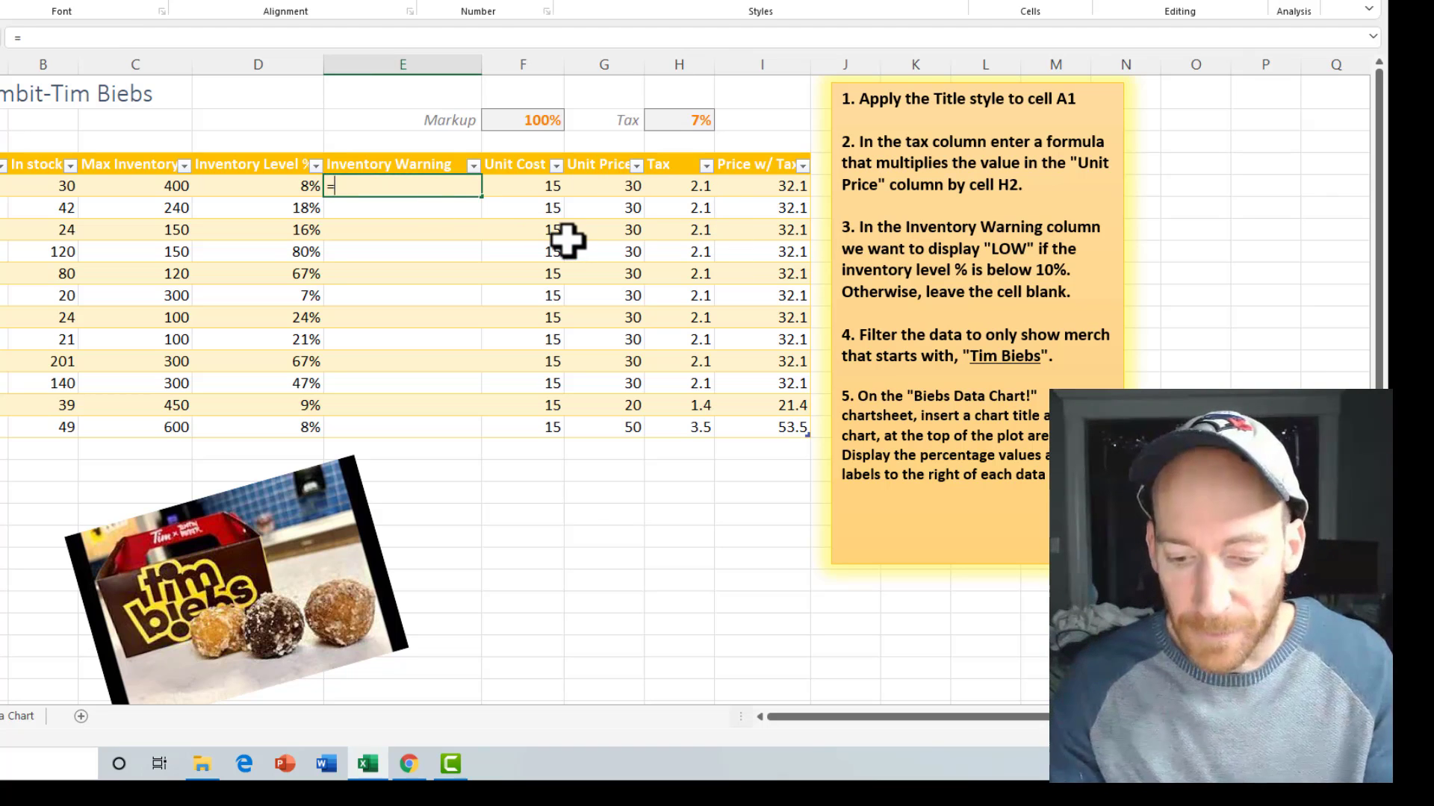
type("(")
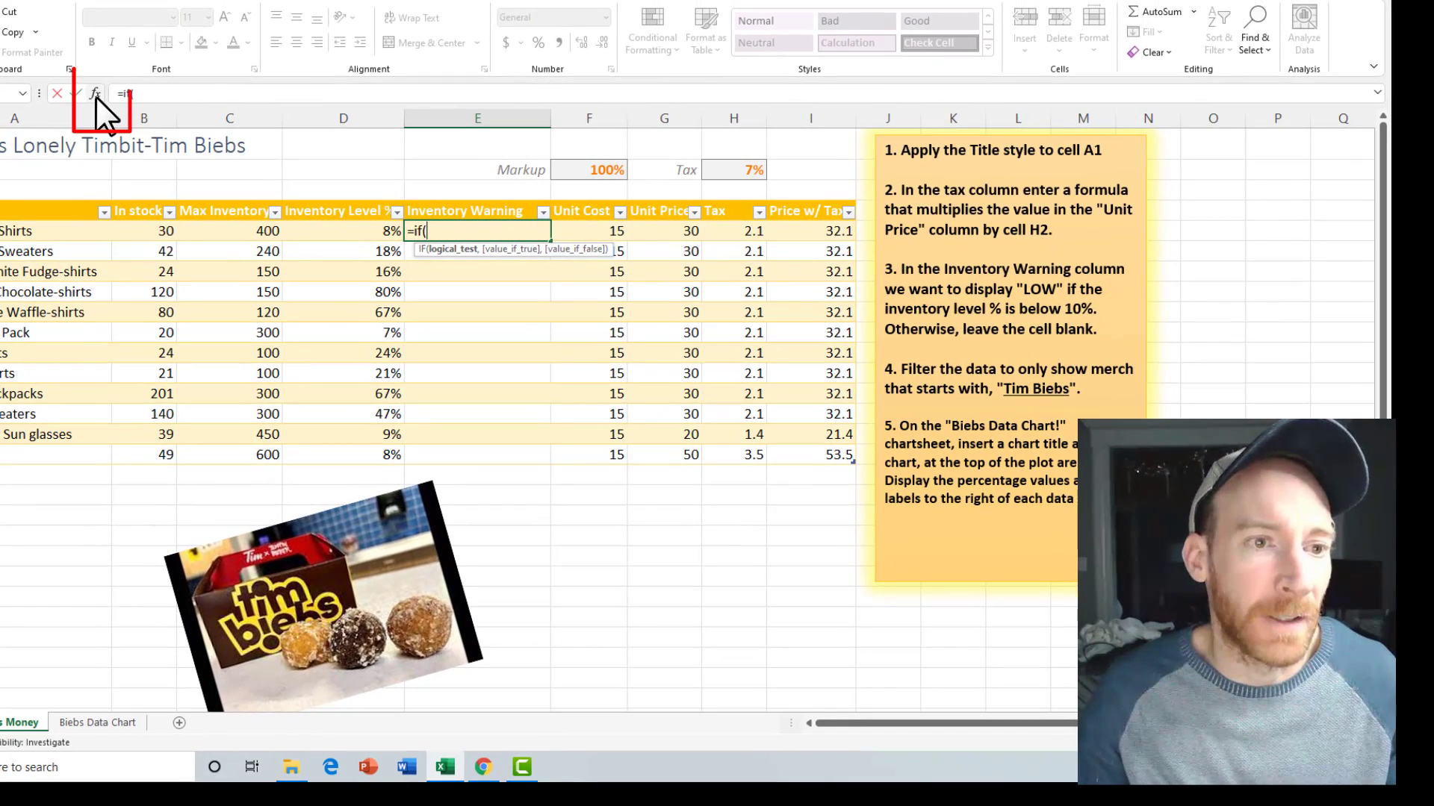
left_click(95, 97)
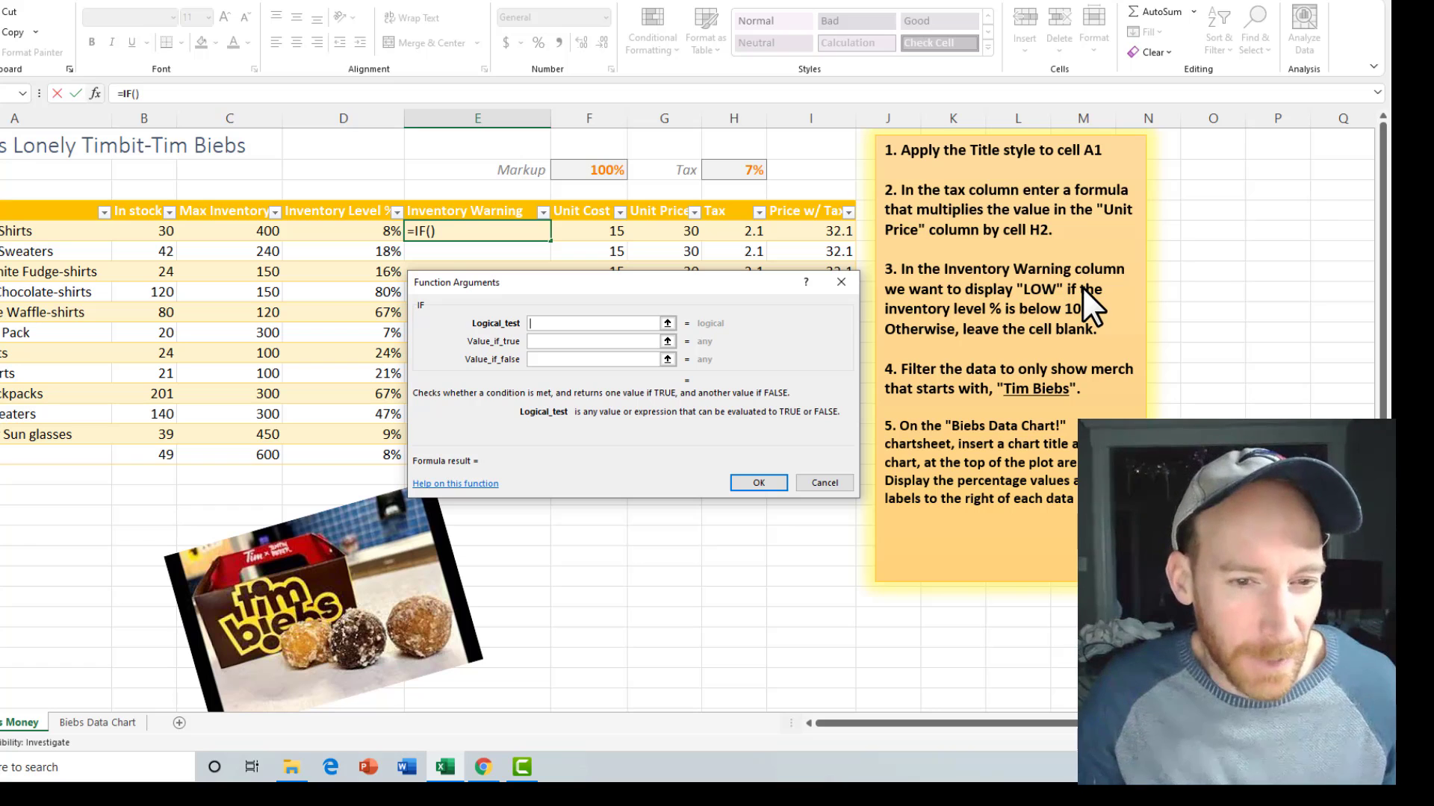
left_click(348, 231)
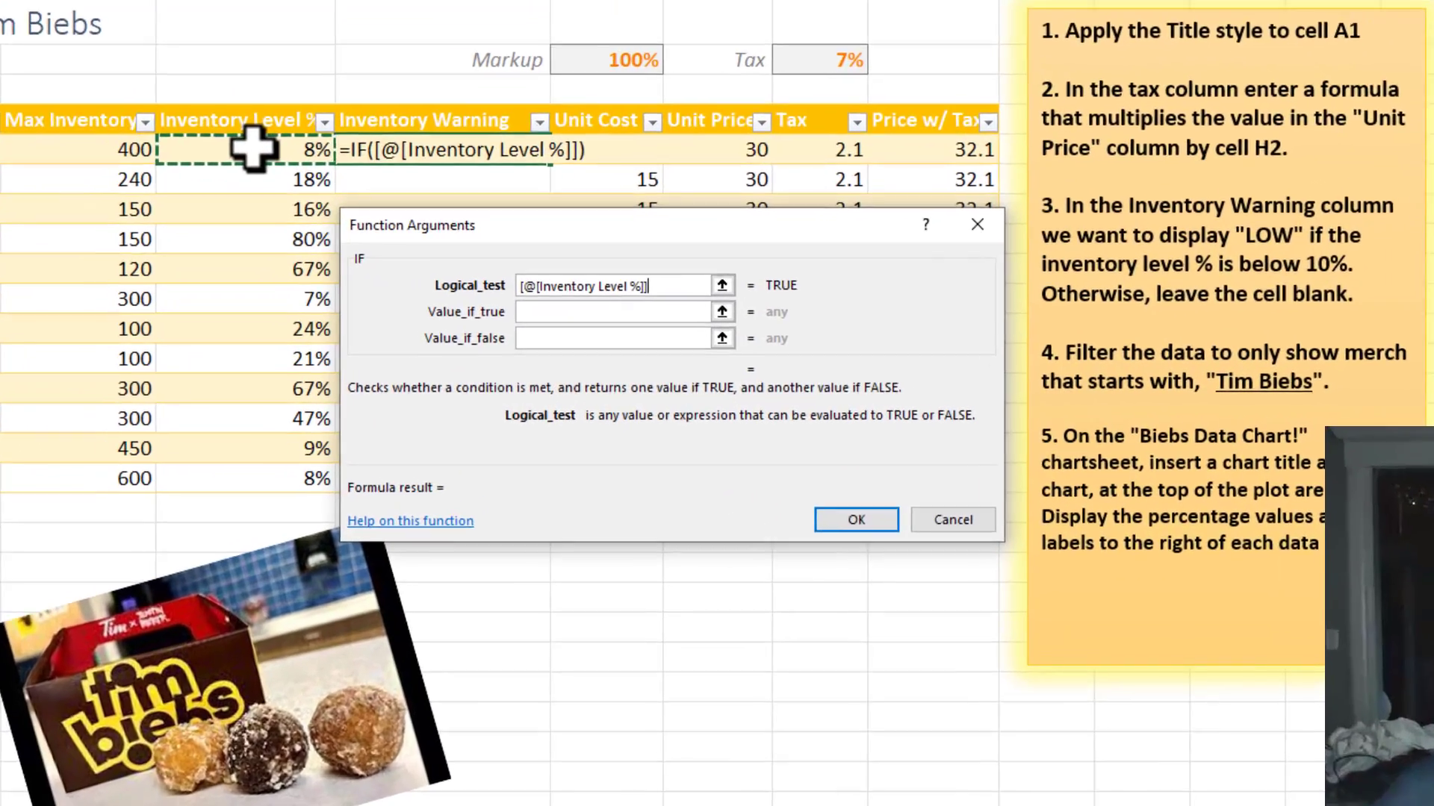
type("<")
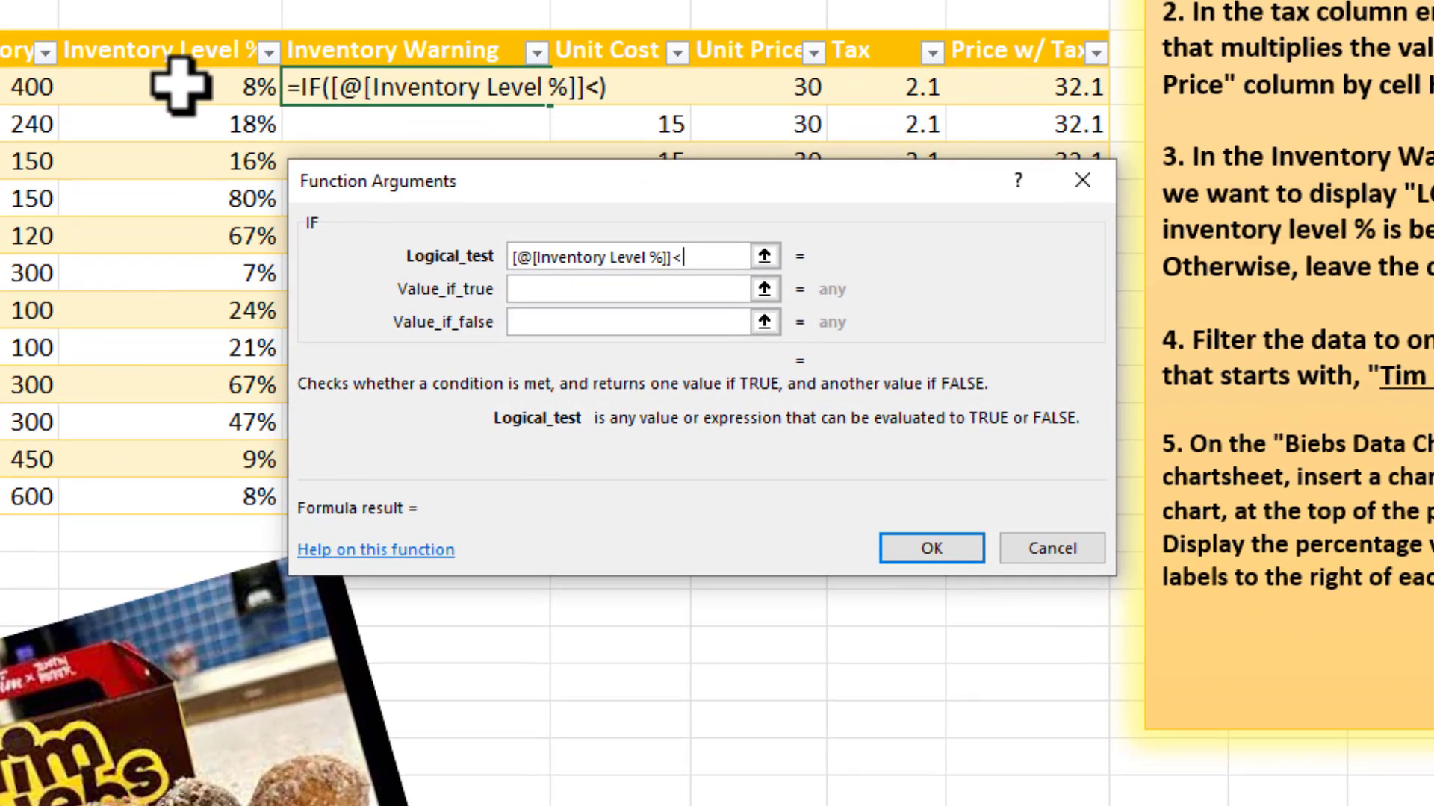
type("10")
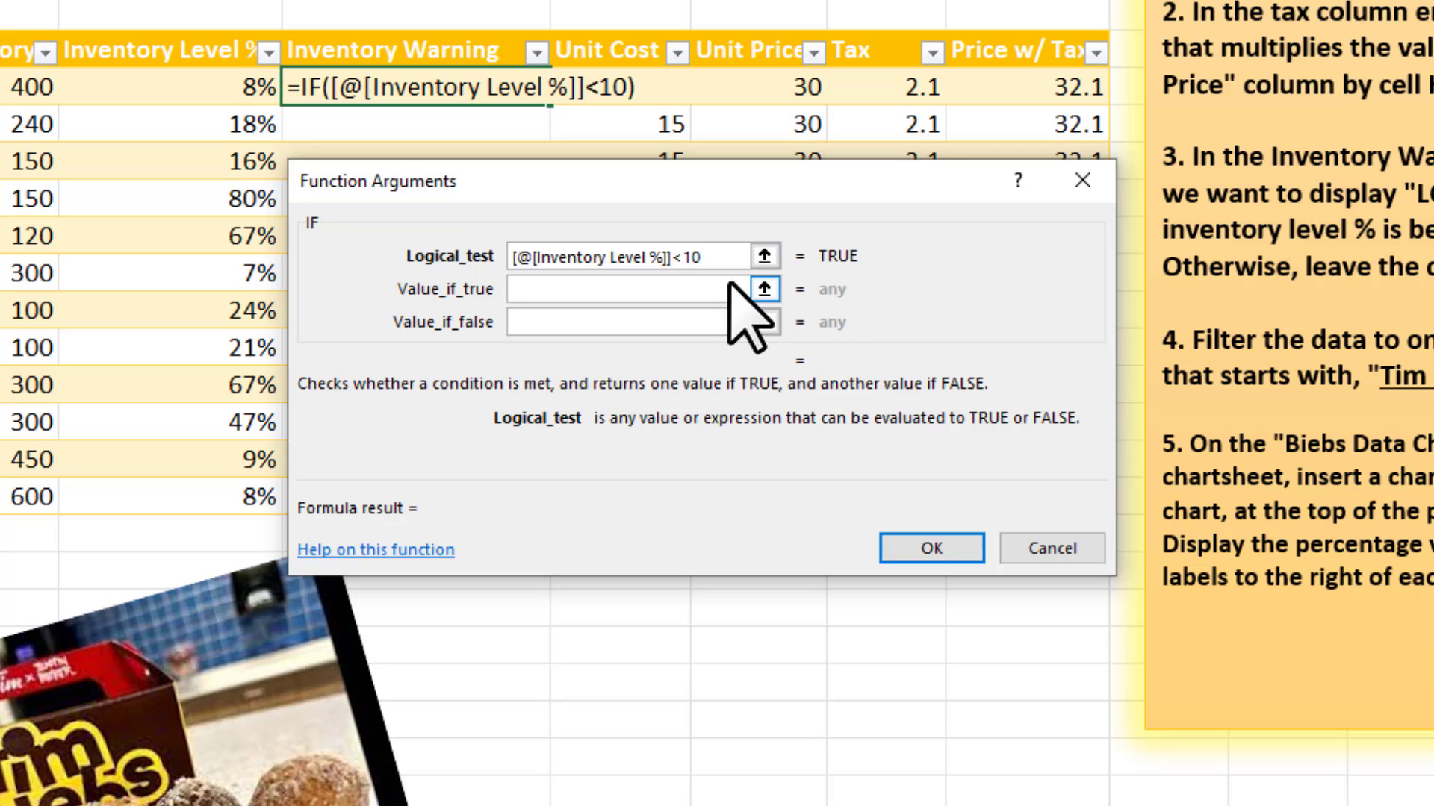
Step: Set the IF function's true value to "LOW" and its false value to "", and insert the formula
left_click(582, 292)
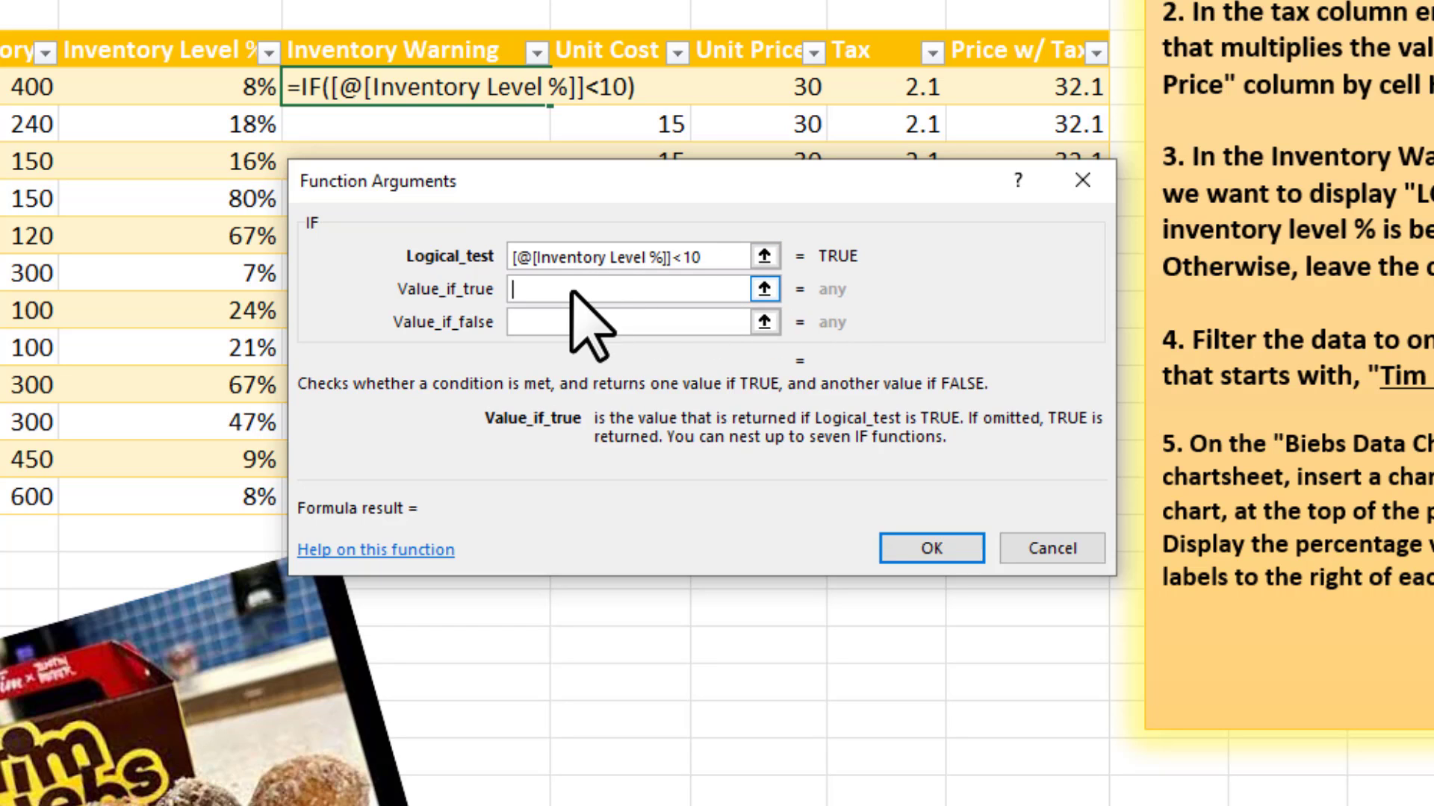
type("\"")
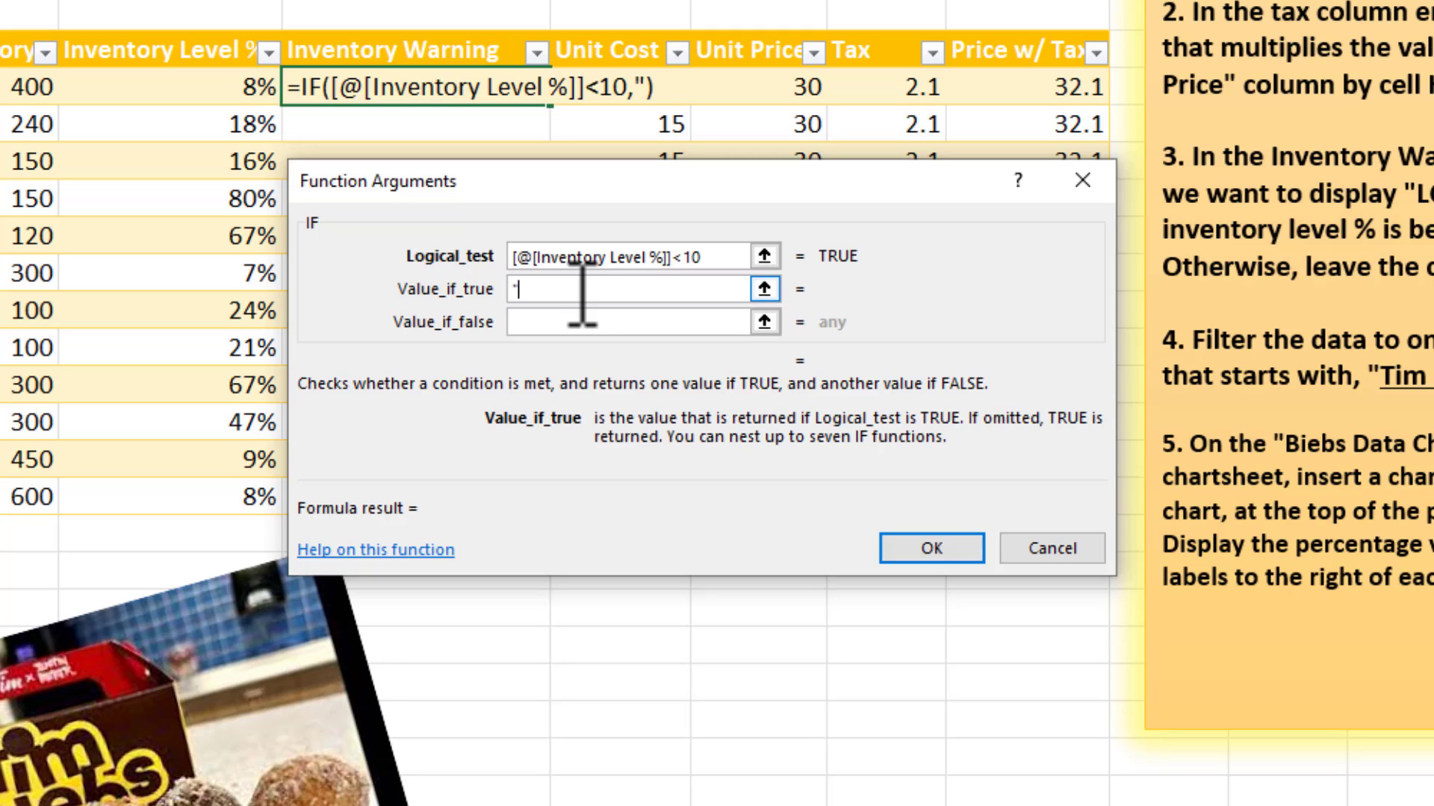
type("LOW")
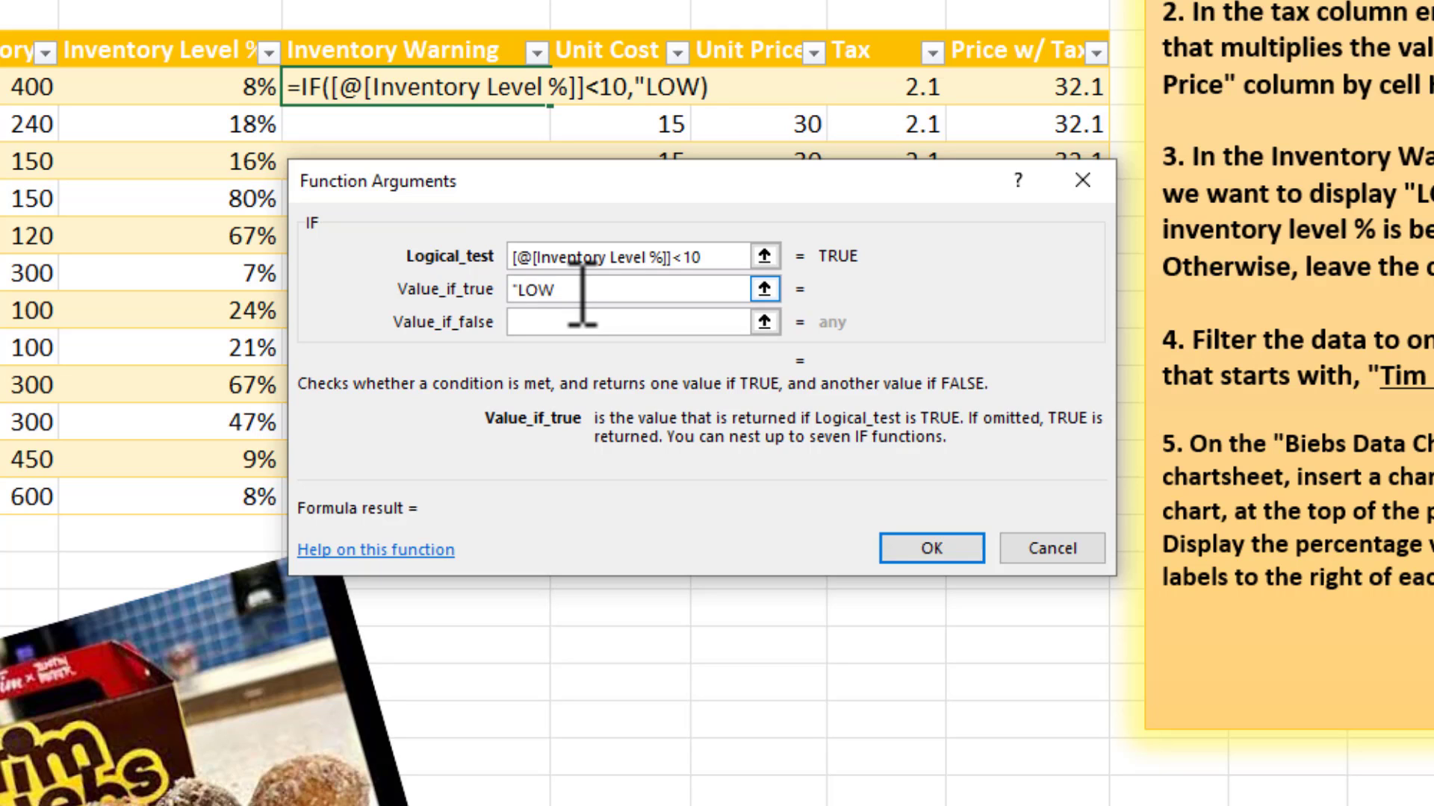
type("\"")
left_click(562, 322)
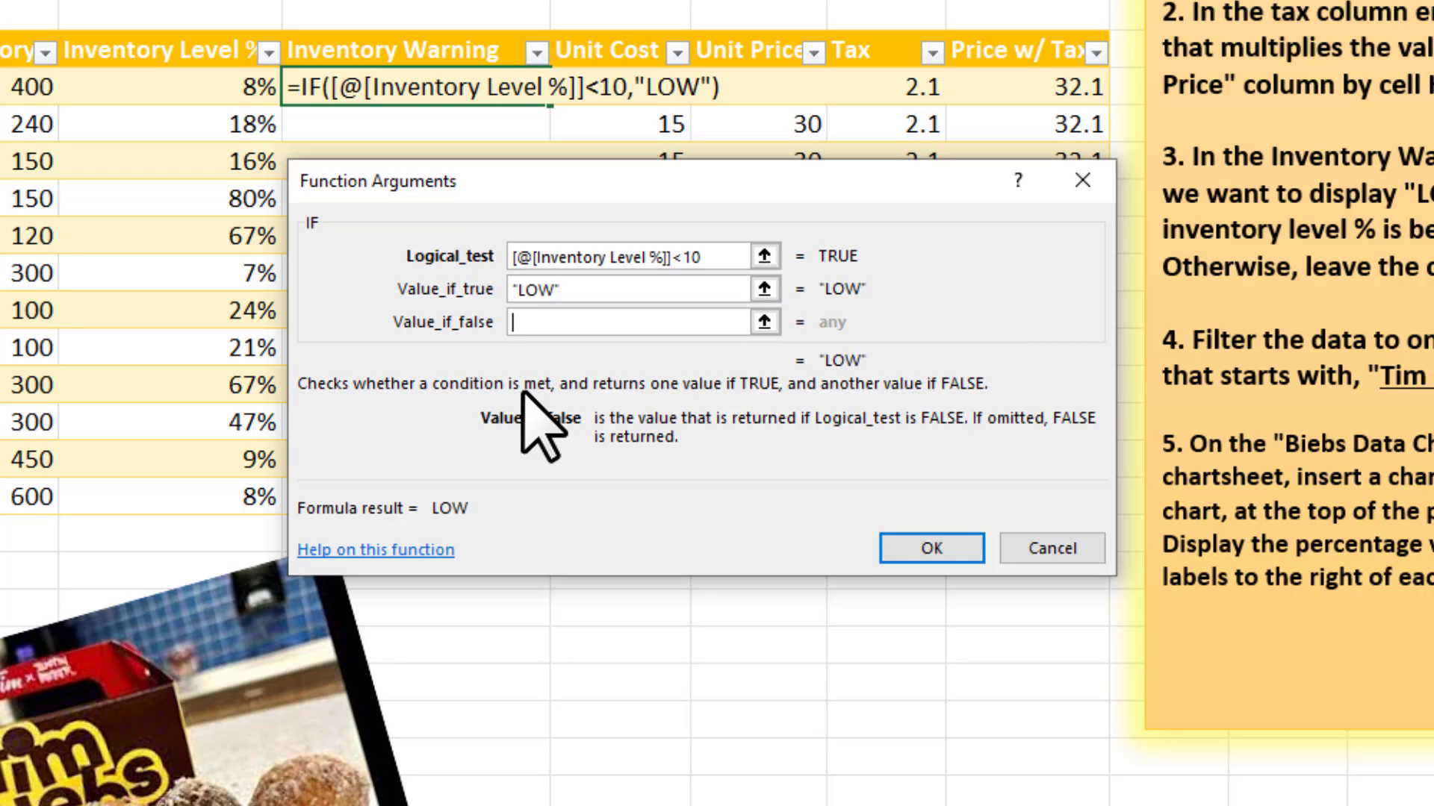
type("\"\"")
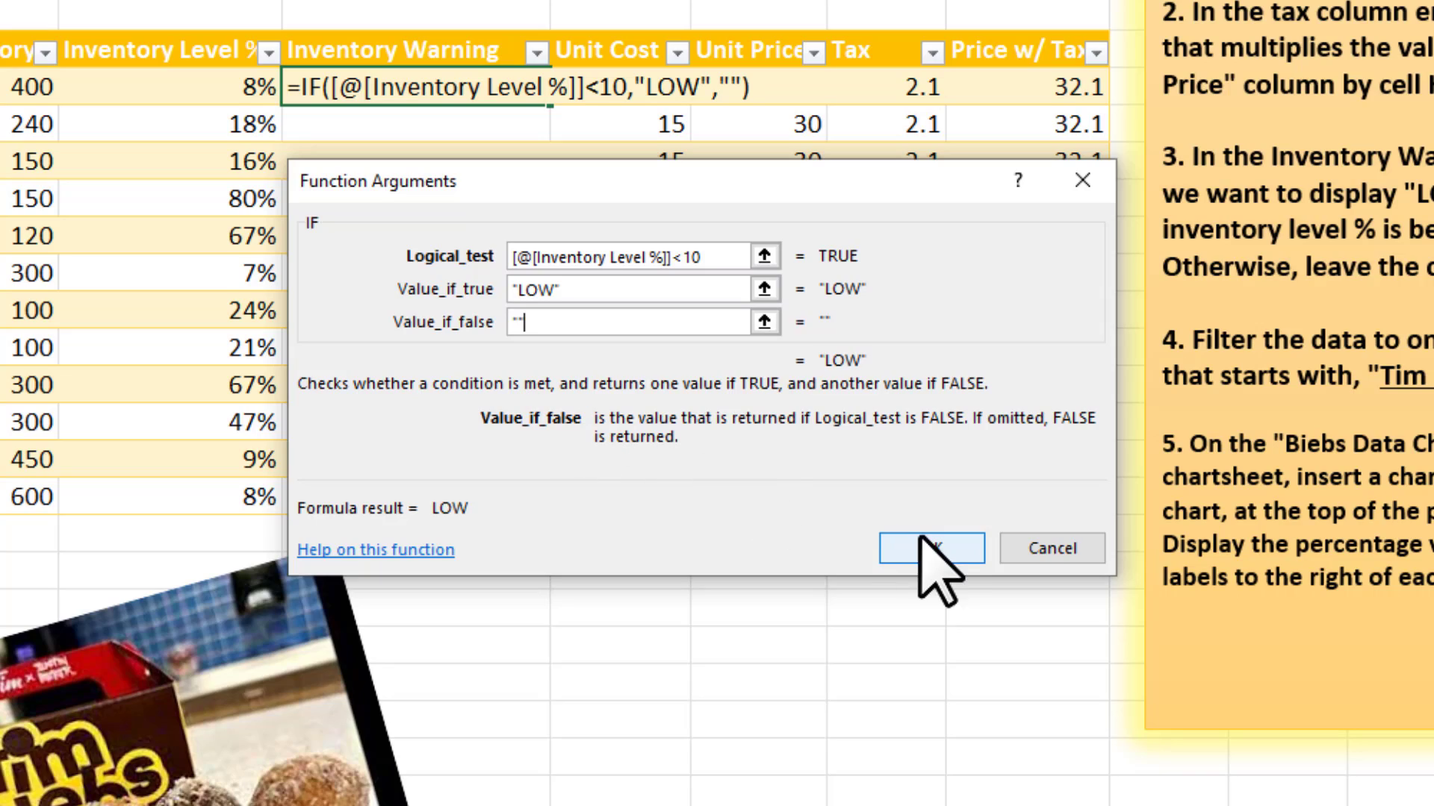
left_click(942, 554)
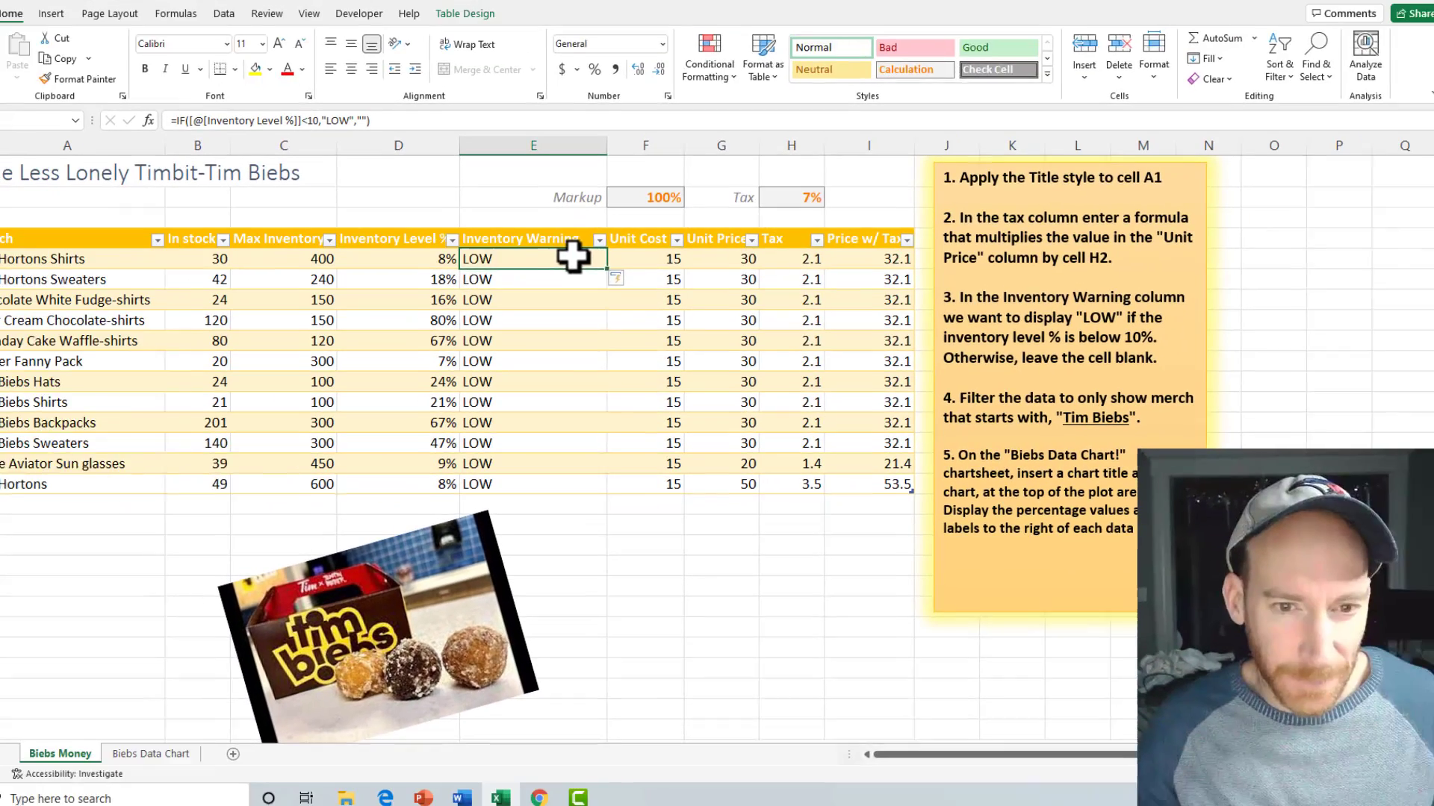
Step: Correct the threshold in the E5 formula to 10%, giving =IF([@[Inventory Level %]]<10%,"LOW","")
double_click(445, 87)
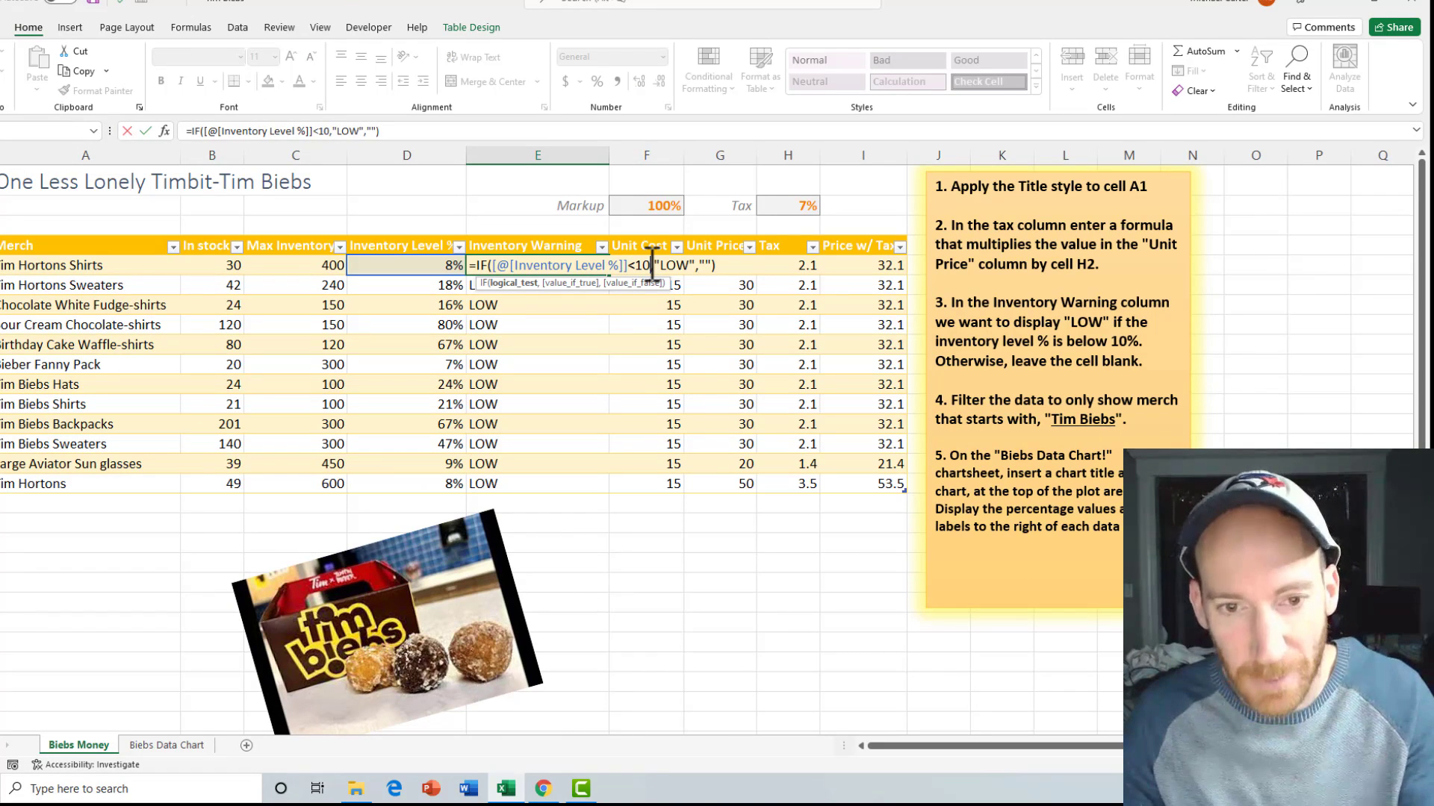
left_click(654, 265)
type("%")
key("Return")
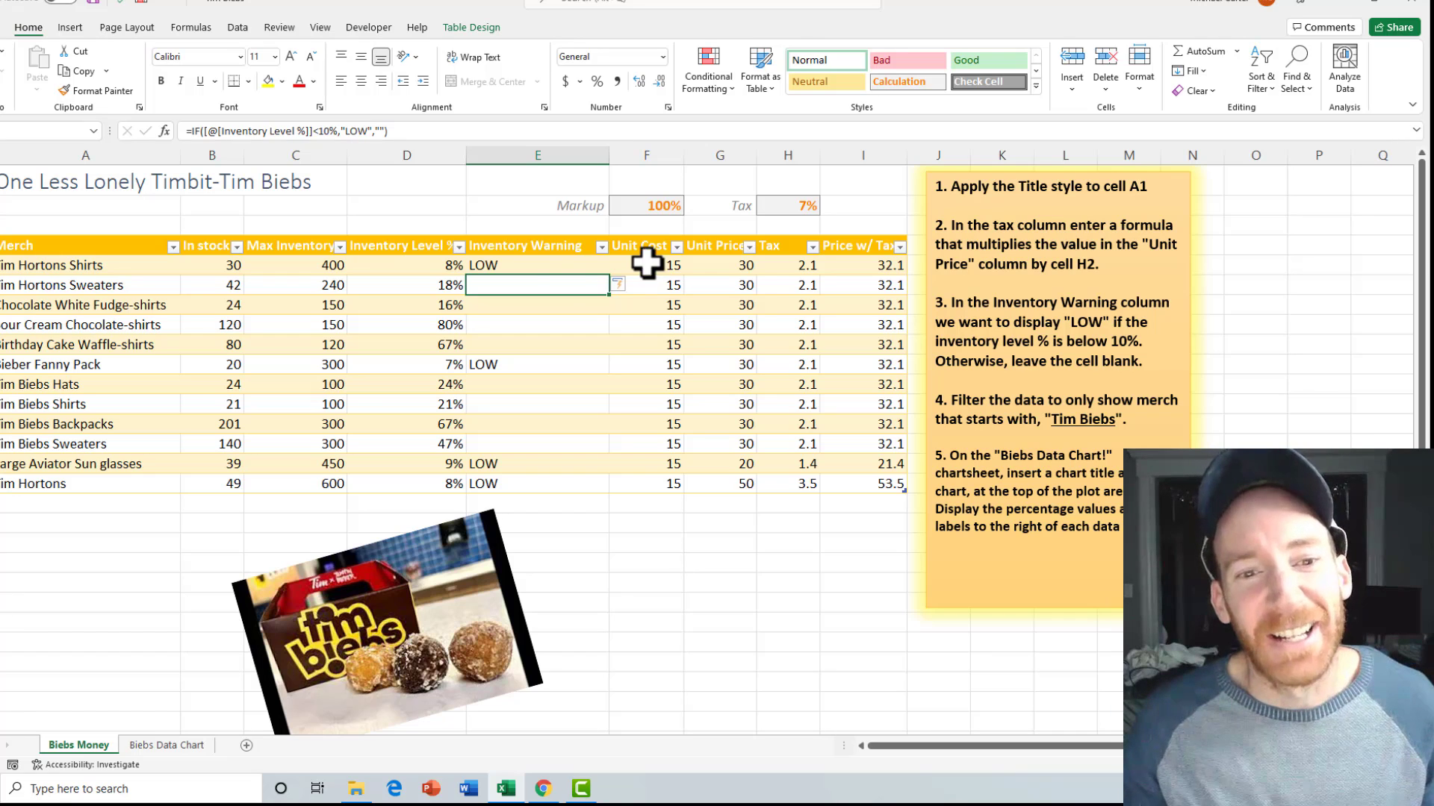
left_click(531, 270)
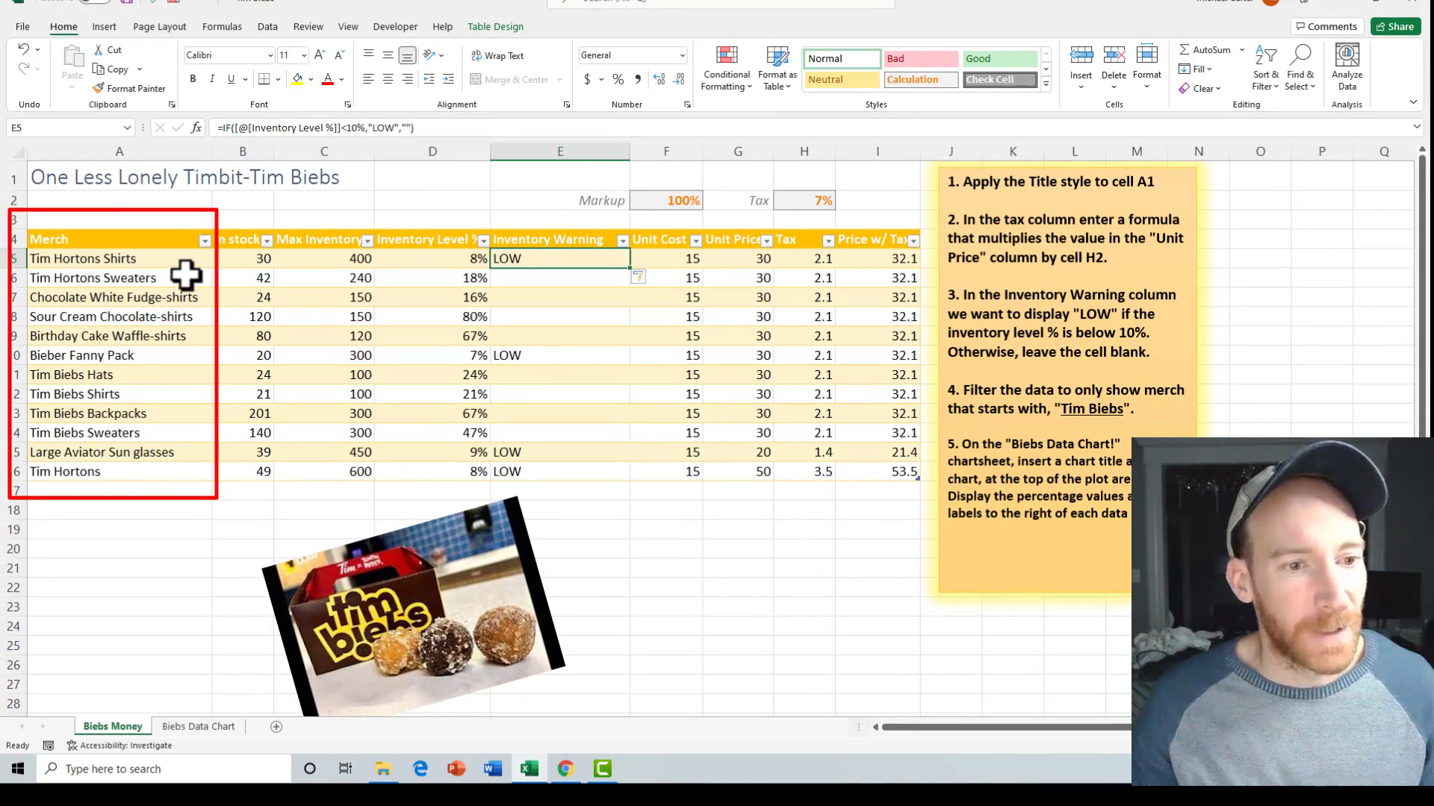
left_click(204, 240)
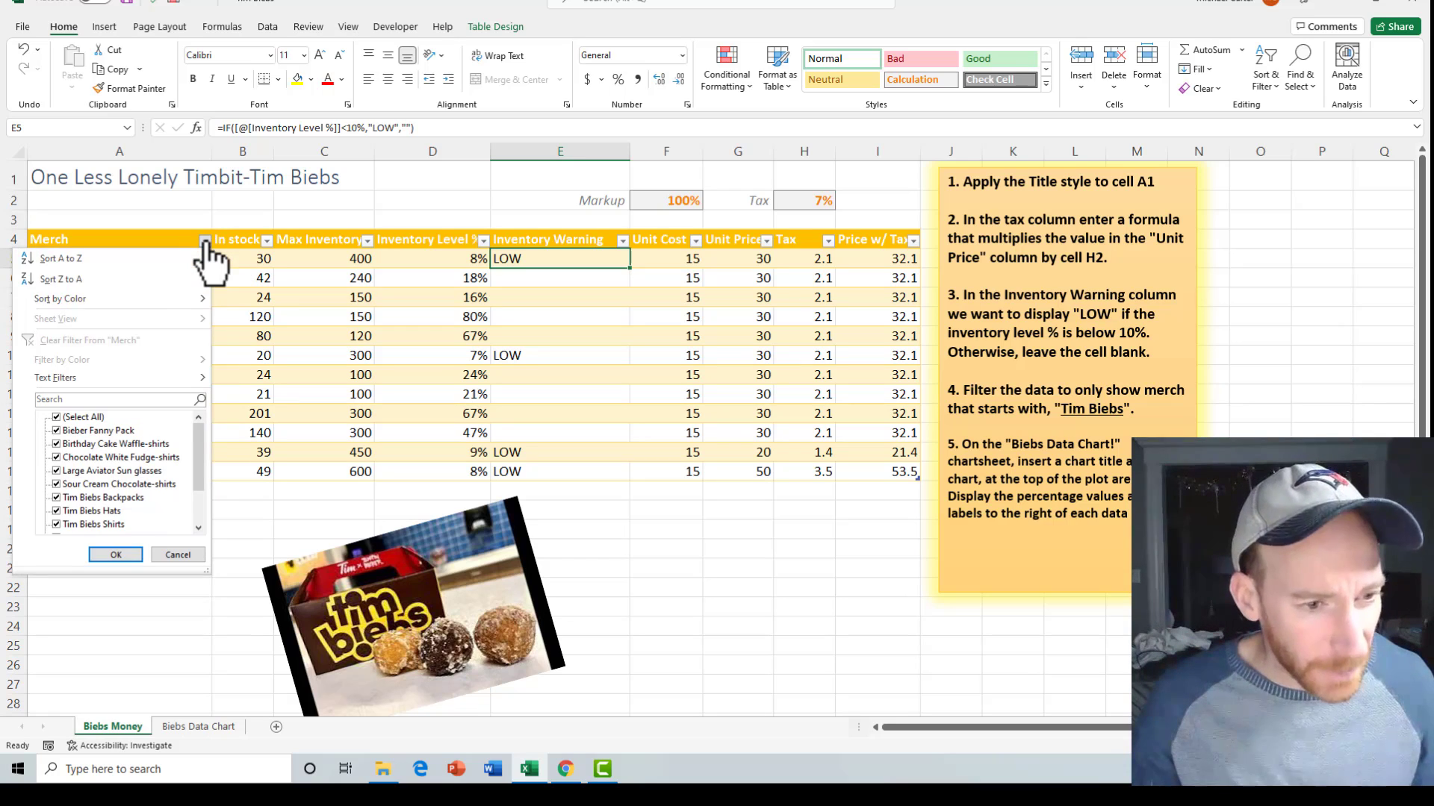
left_click(56, 418)
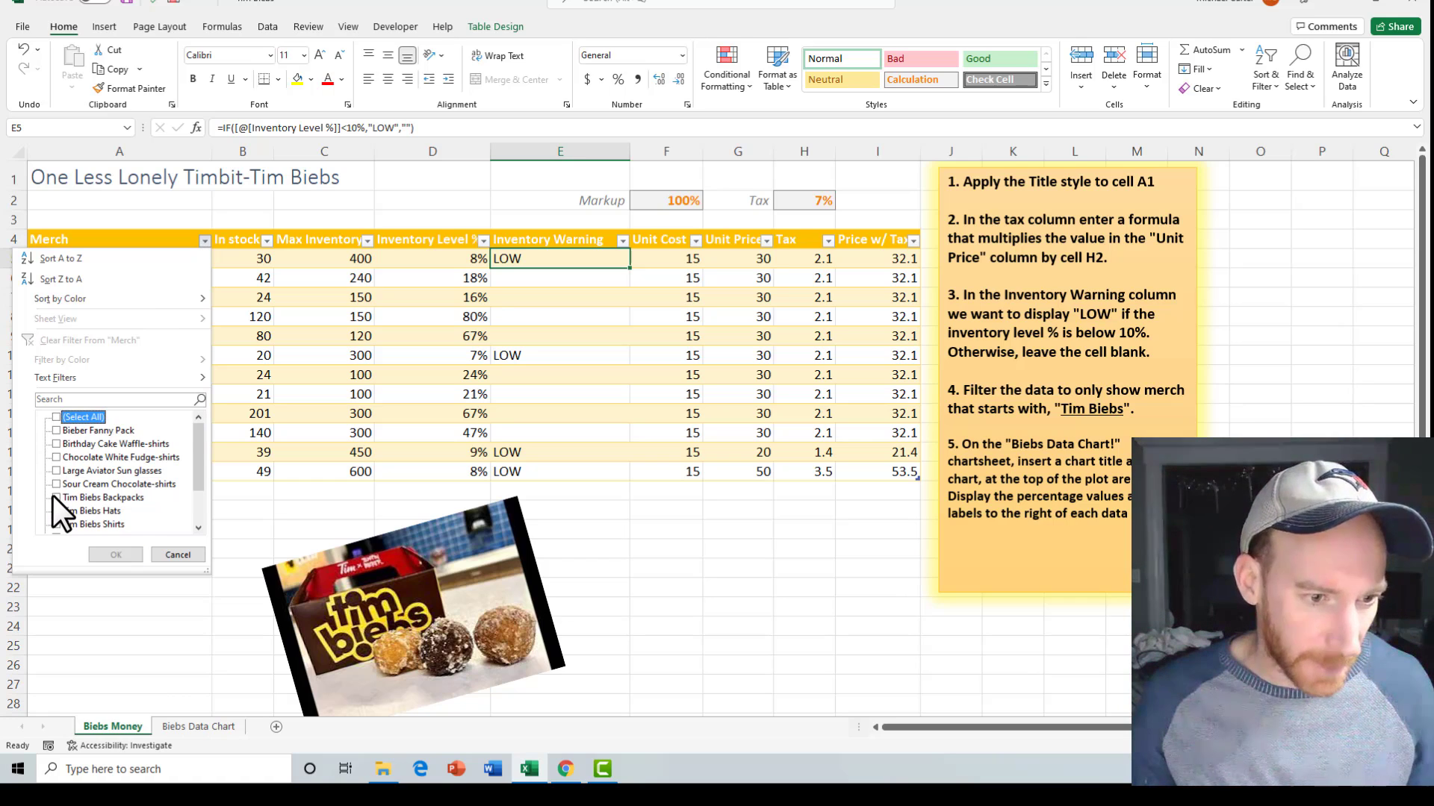
scroll(52, 495, "down", 1)
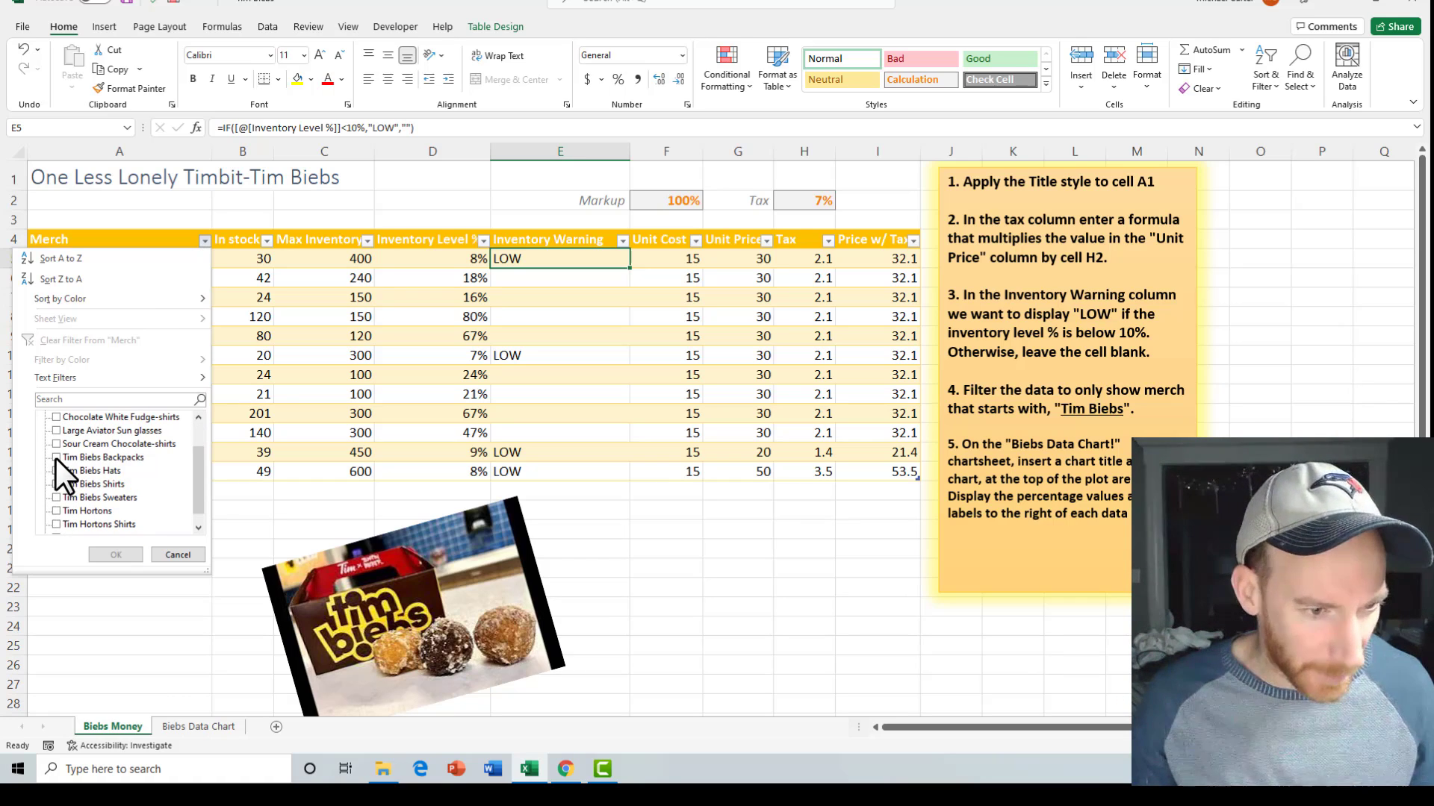
left_click(56, 458)
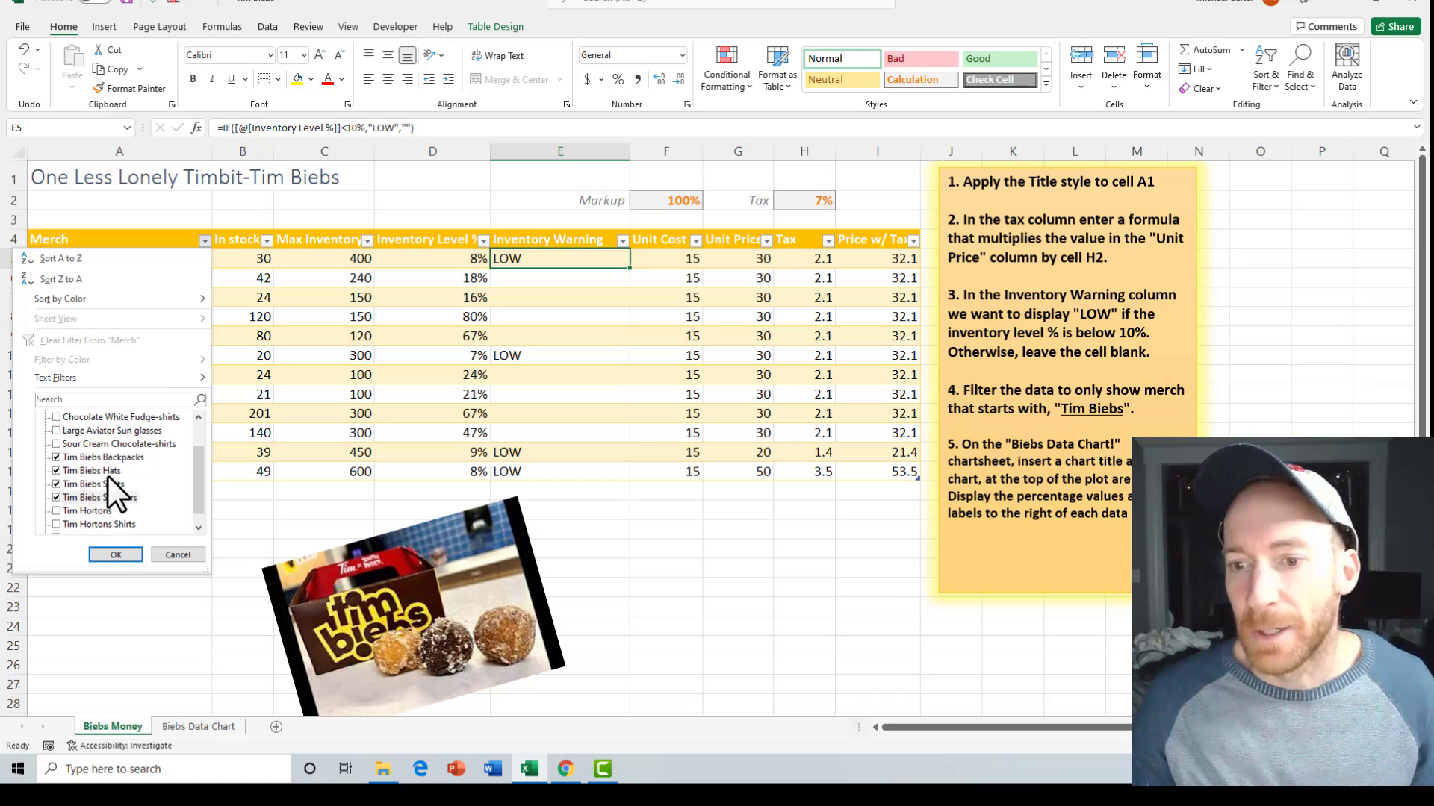
Step: Filter the Merch column with a custom text filter that shows only rows beginning with "tIM bIEBS"
left_click(91, 379)
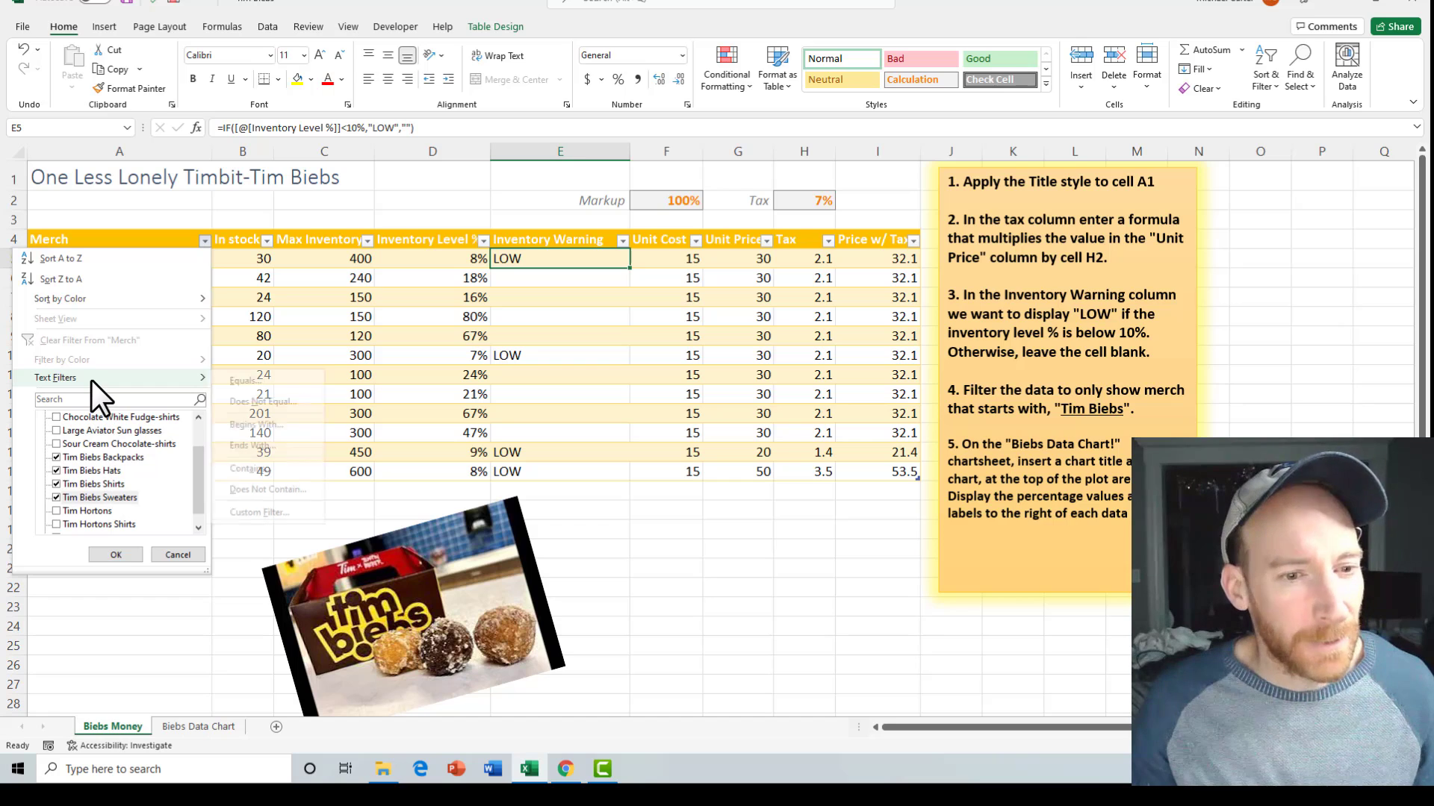
left_click(275, 427)
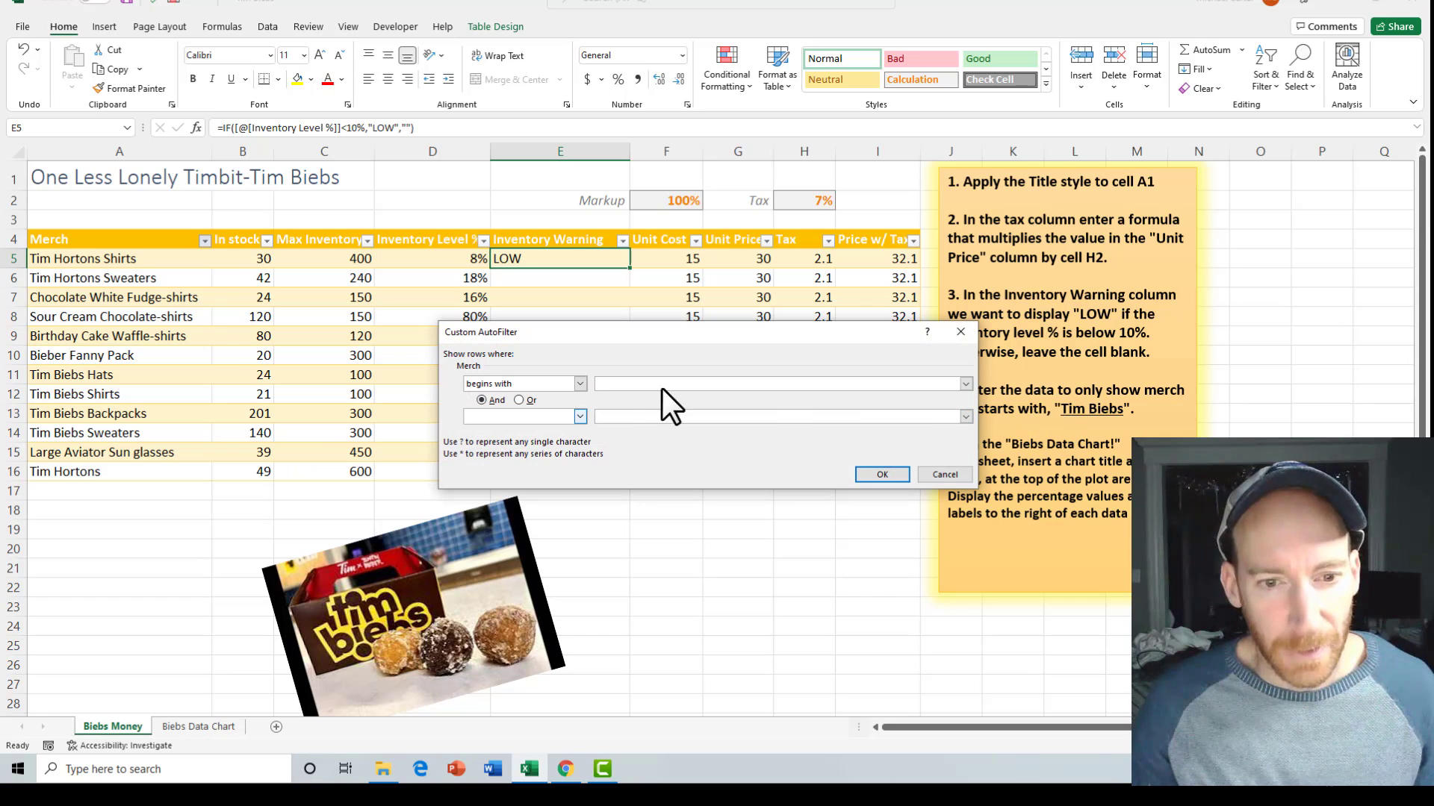
left_click(618, 384)
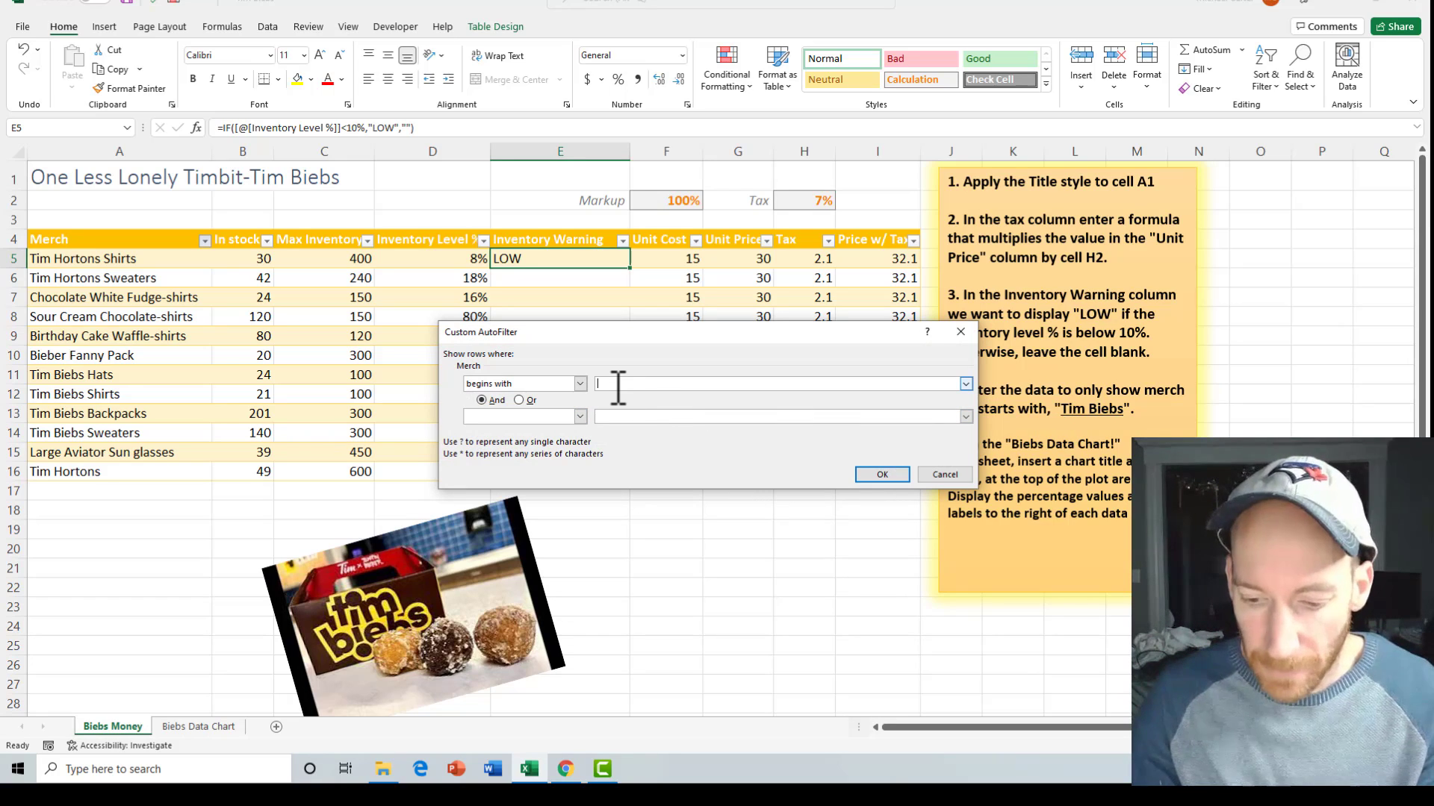
type("tIM b")
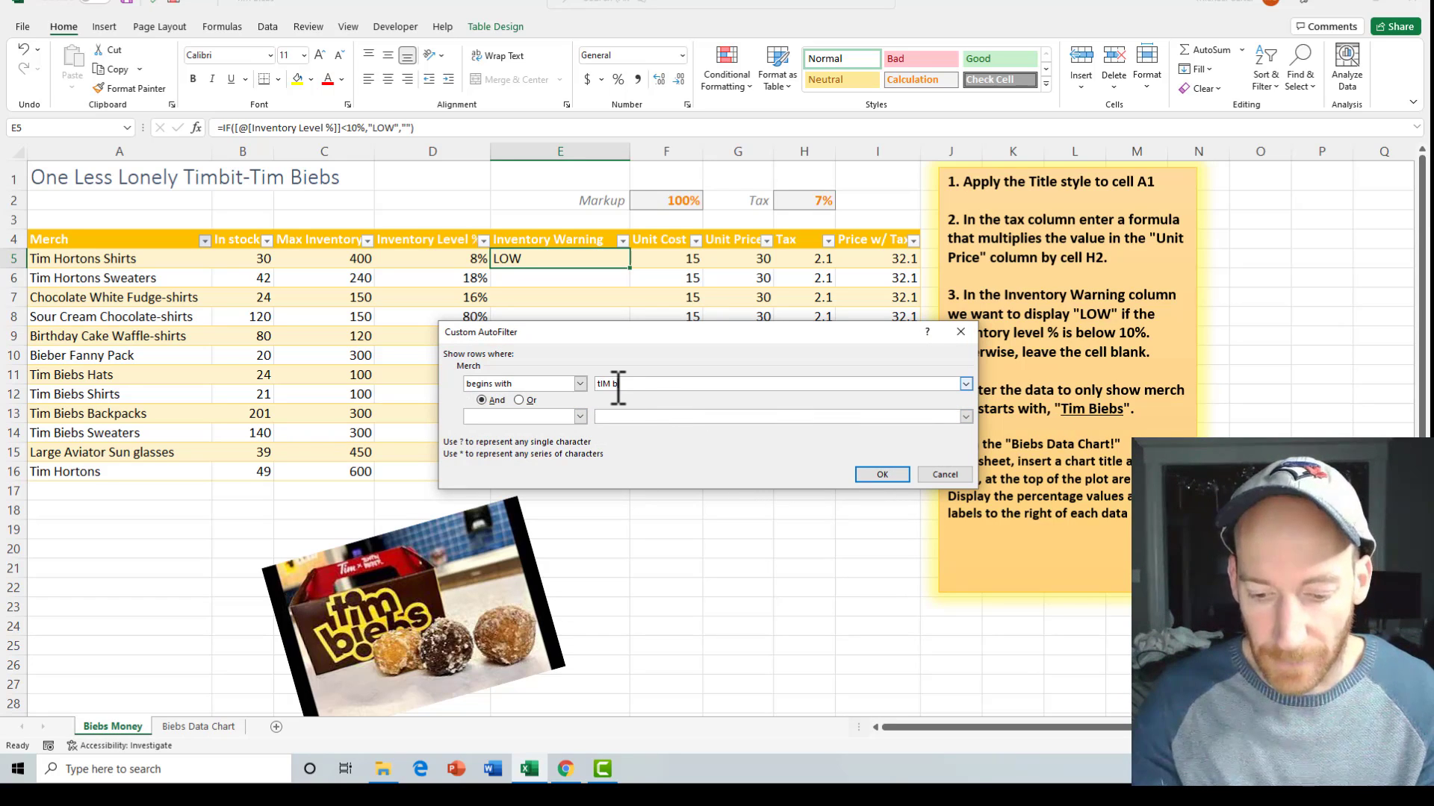
type("IEBS")
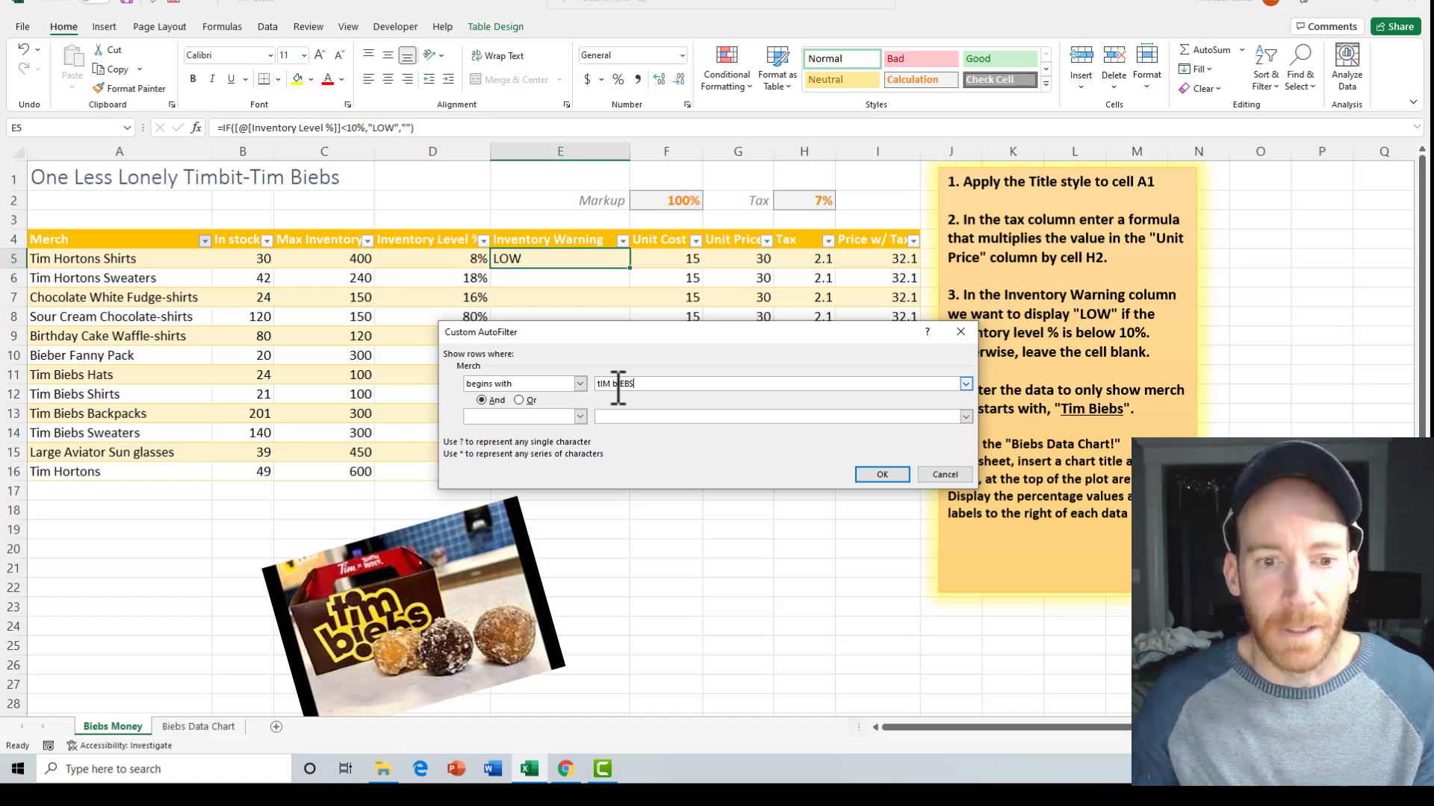
left_click(881, 475)
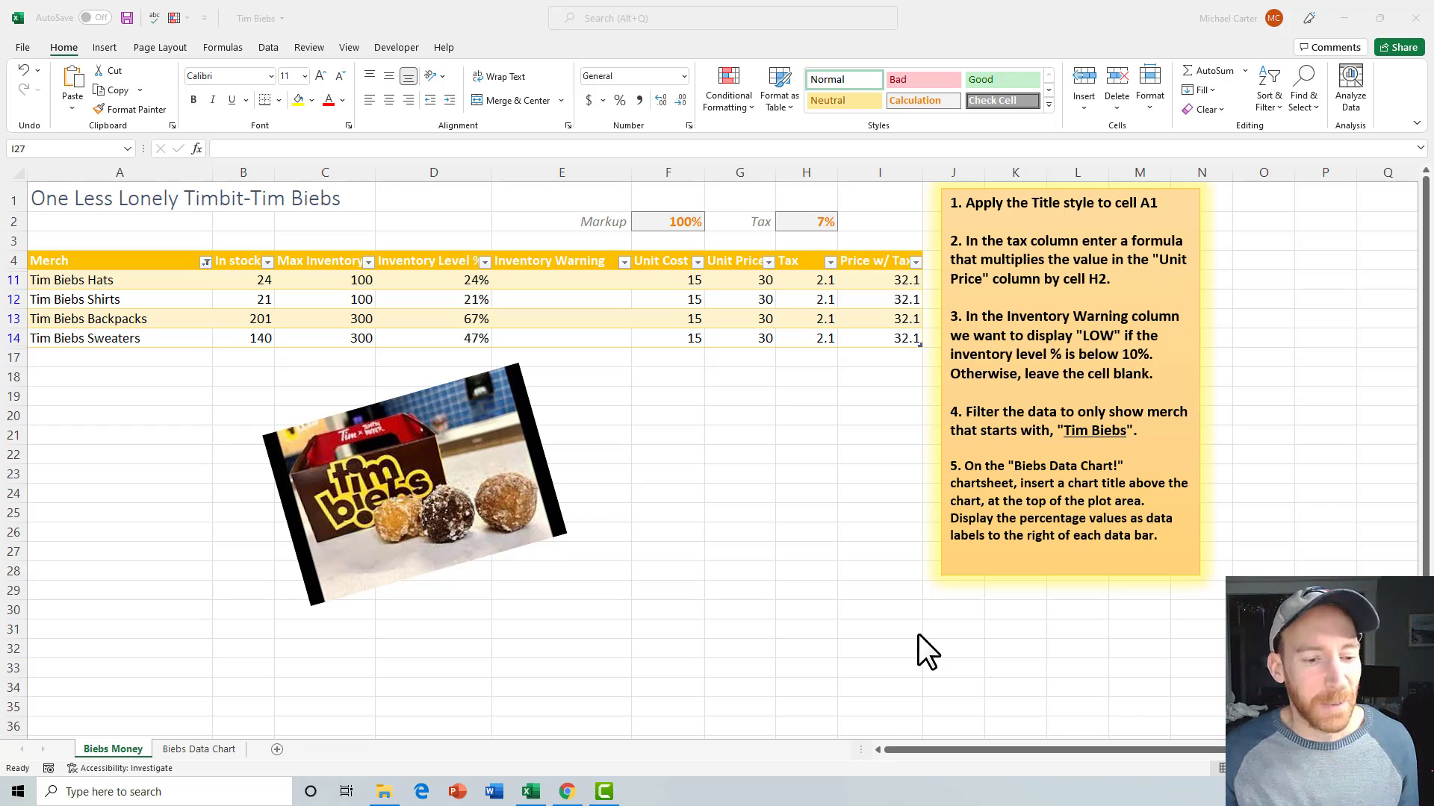
Step: On the Biebs Data Chart sheet, add a chart title positioned above the chart
left_click(201, 751)
left_click(197, 750)
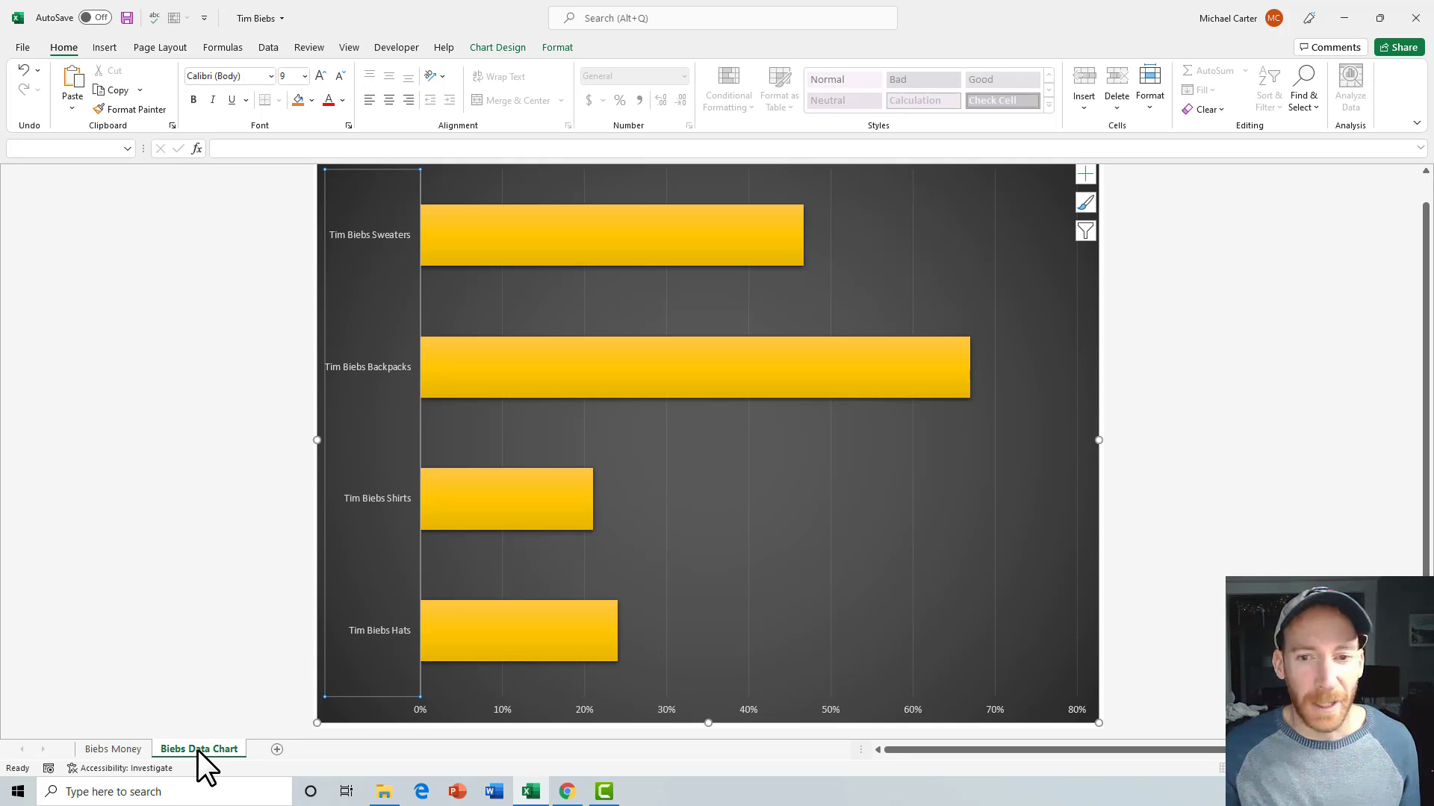
left_click(943, 280)
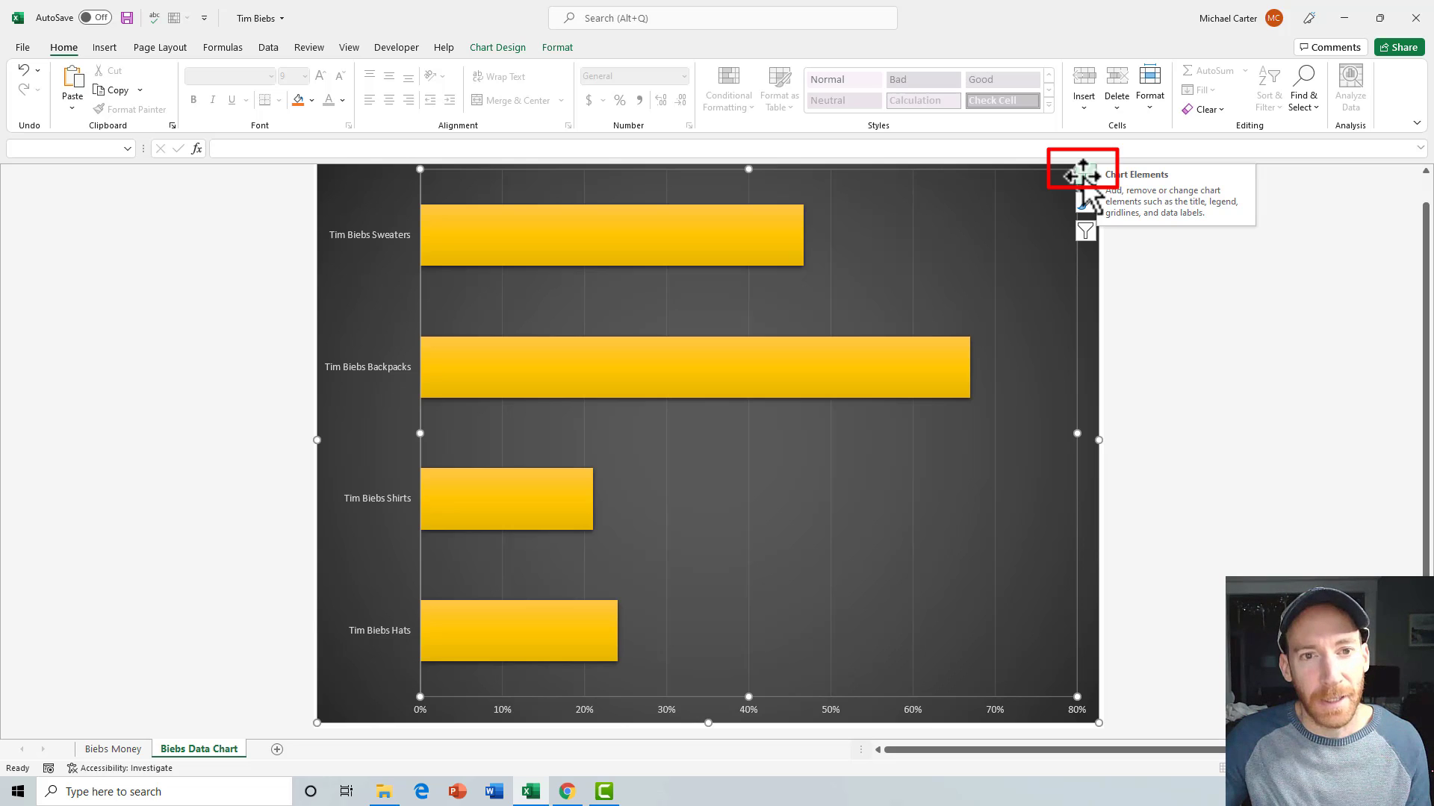
left_click(498, 47)
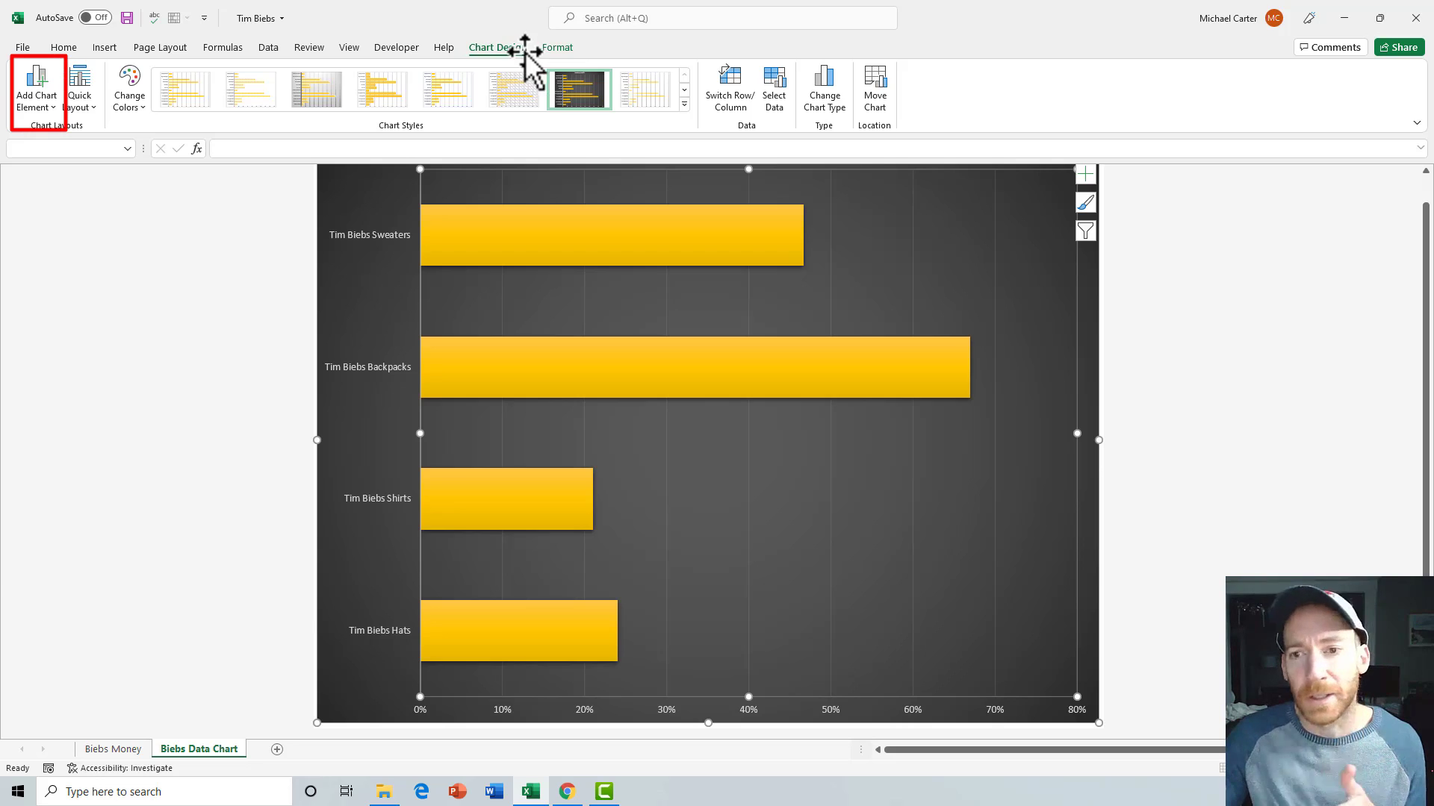
left_click(35, 103)
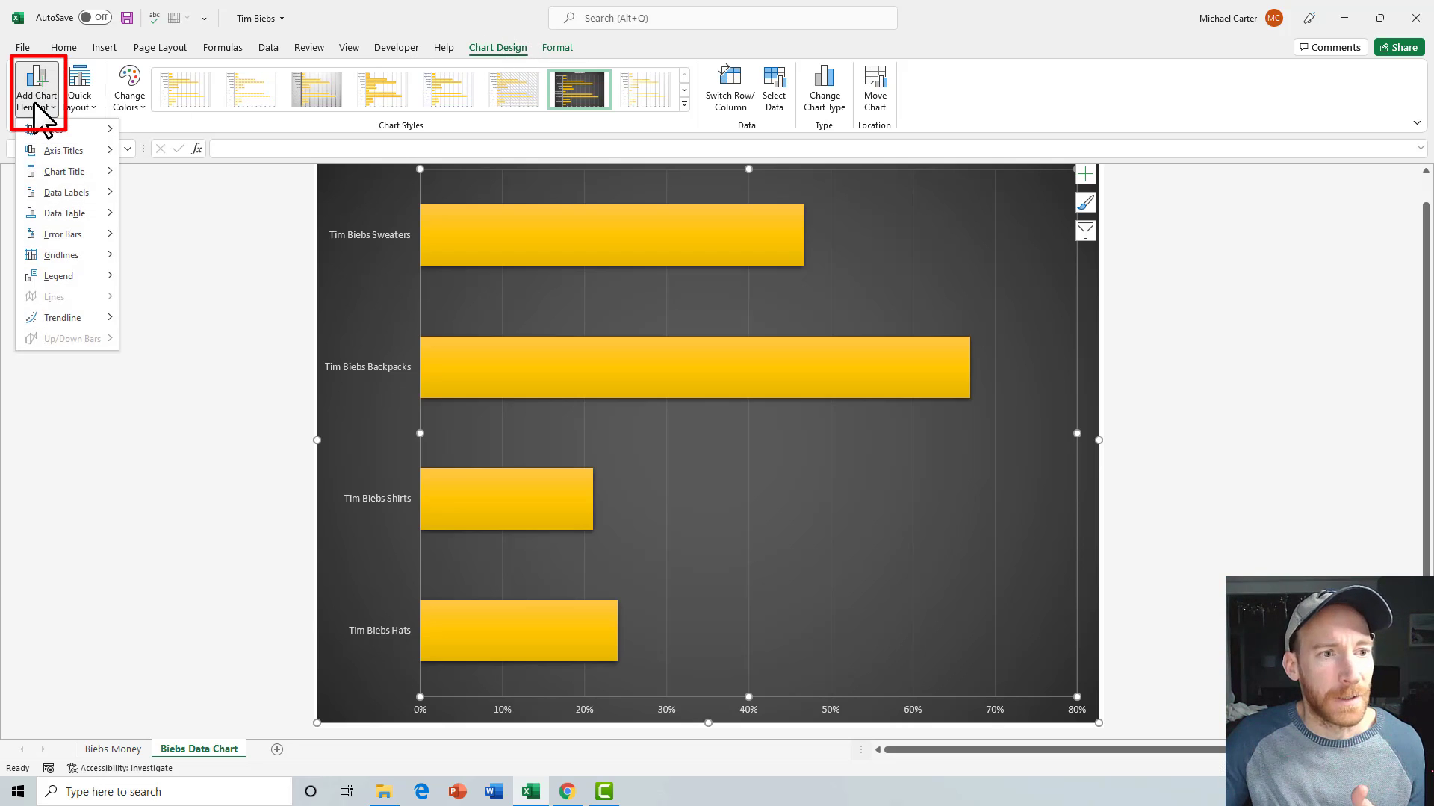
left_click(35, 104)
left_click(1086, 174)
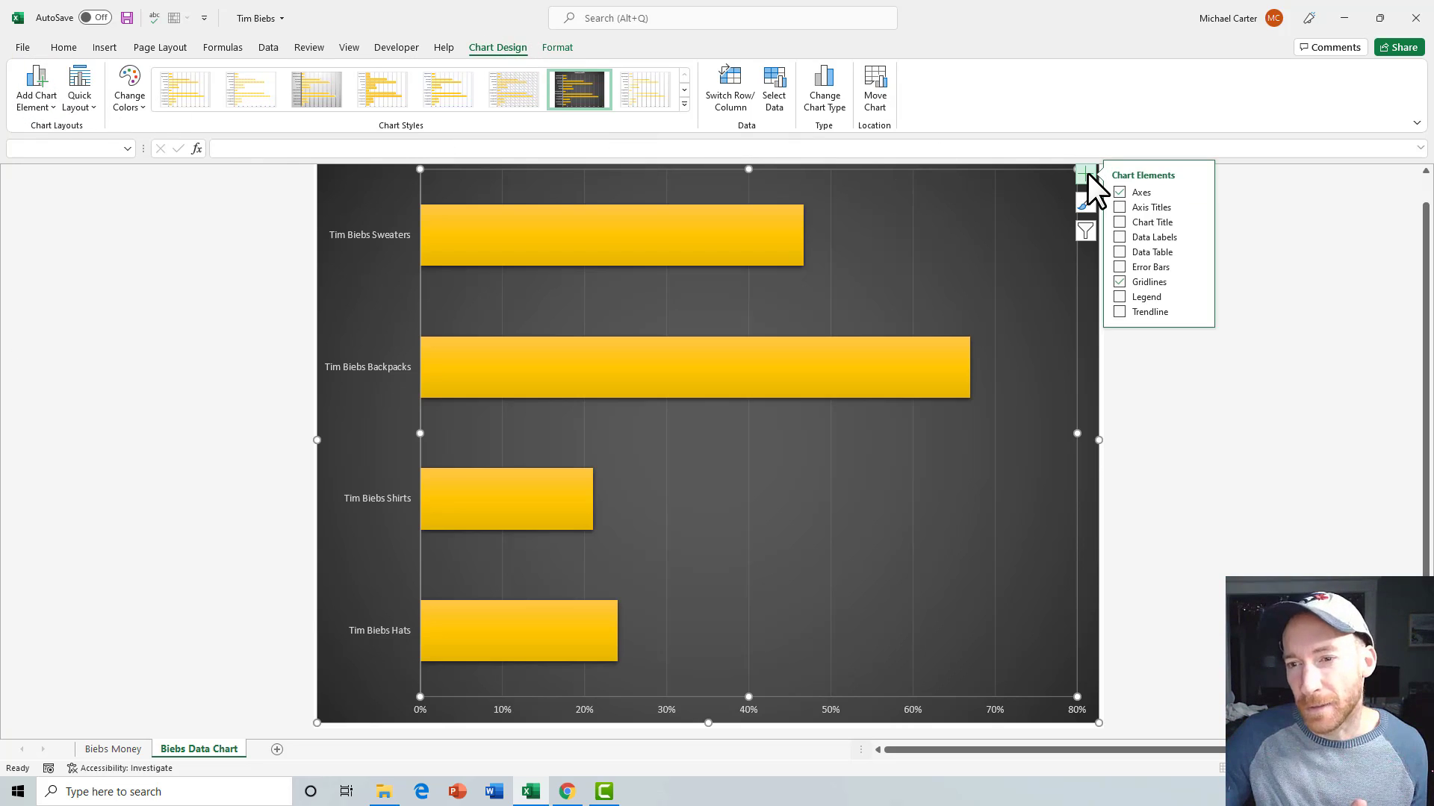
left_click(1119, 222)
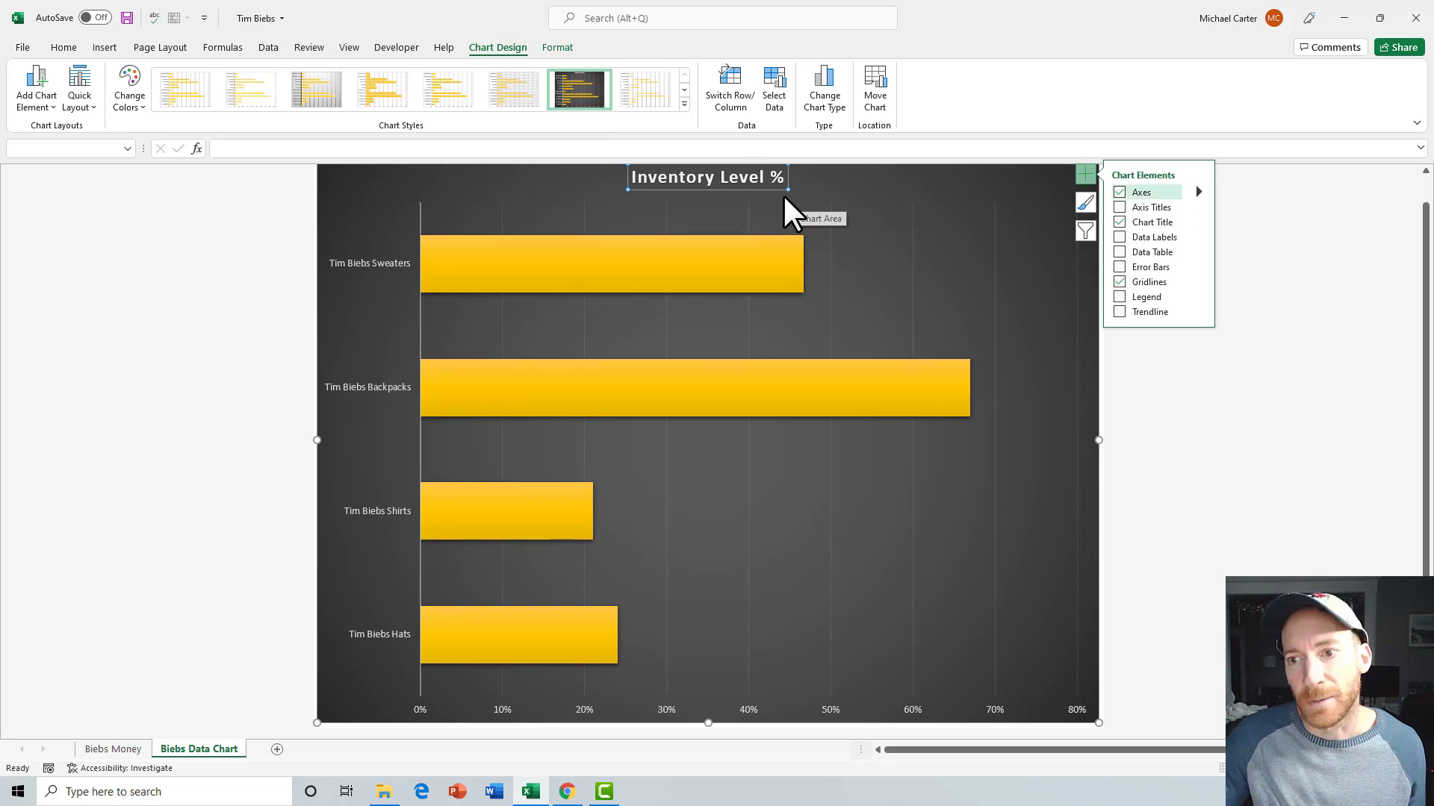
mouse_move(1200, 218)
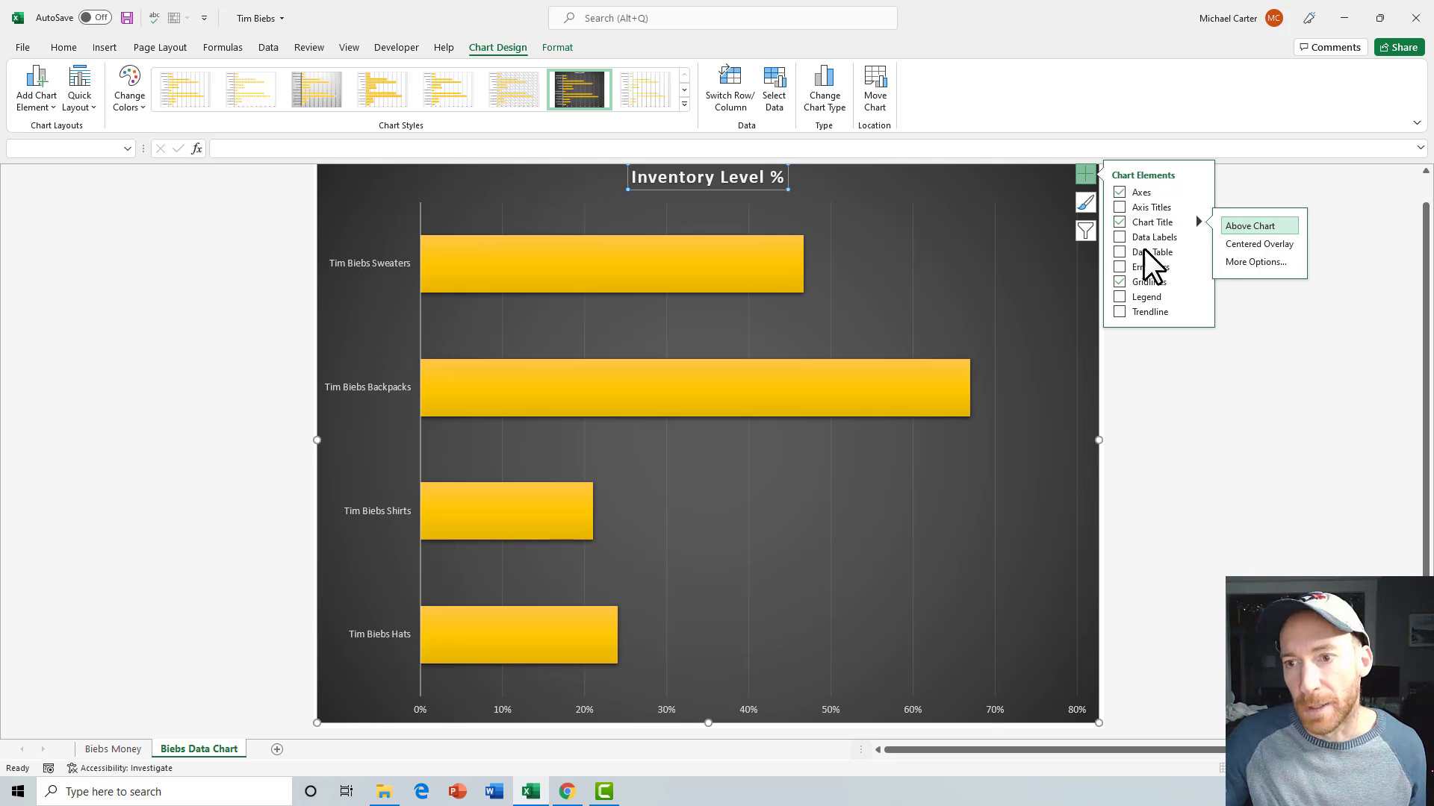
Step: Add data labels showing the percentage values at the outside end of each bar in the chart
left_click(1124, 262)
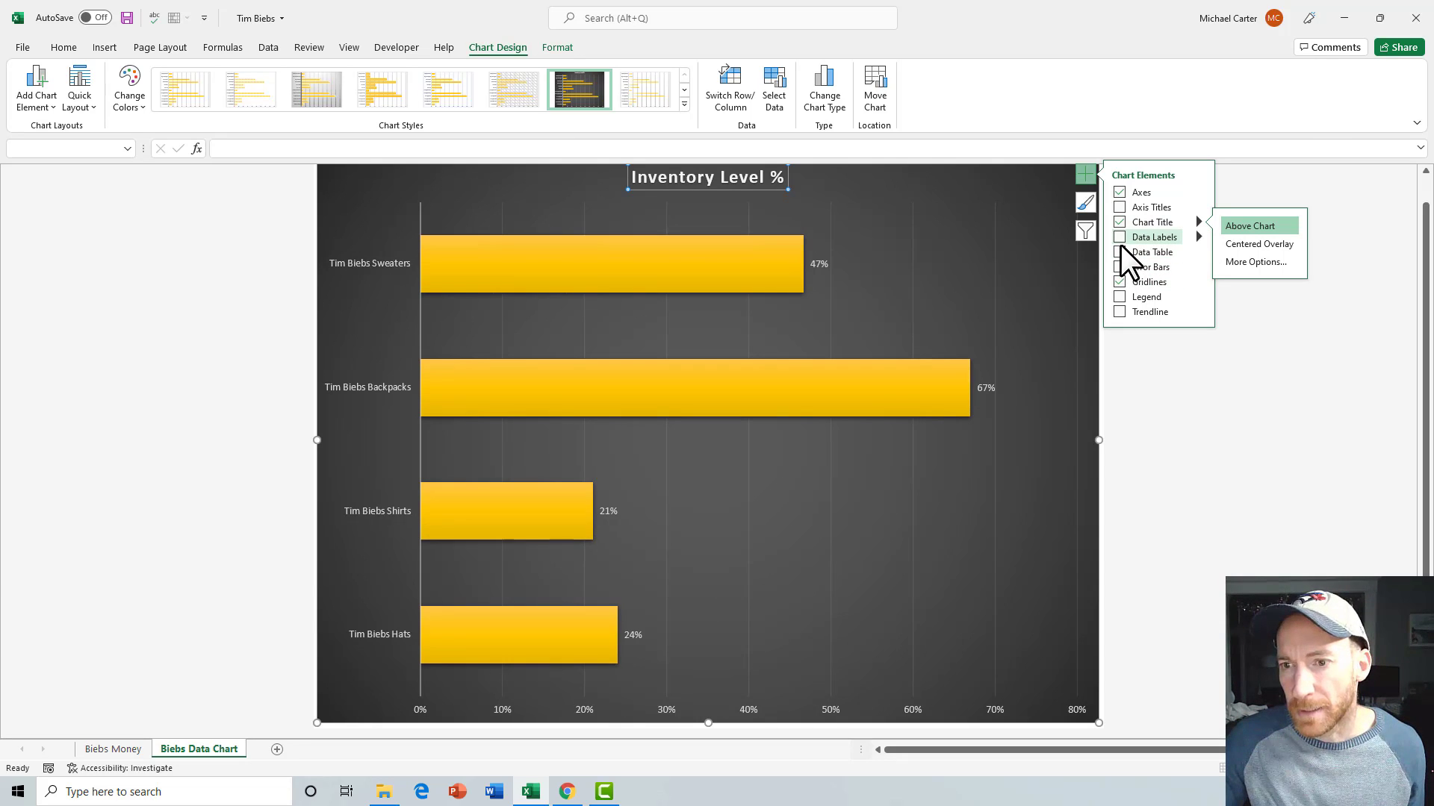
left_click(1118, 239)
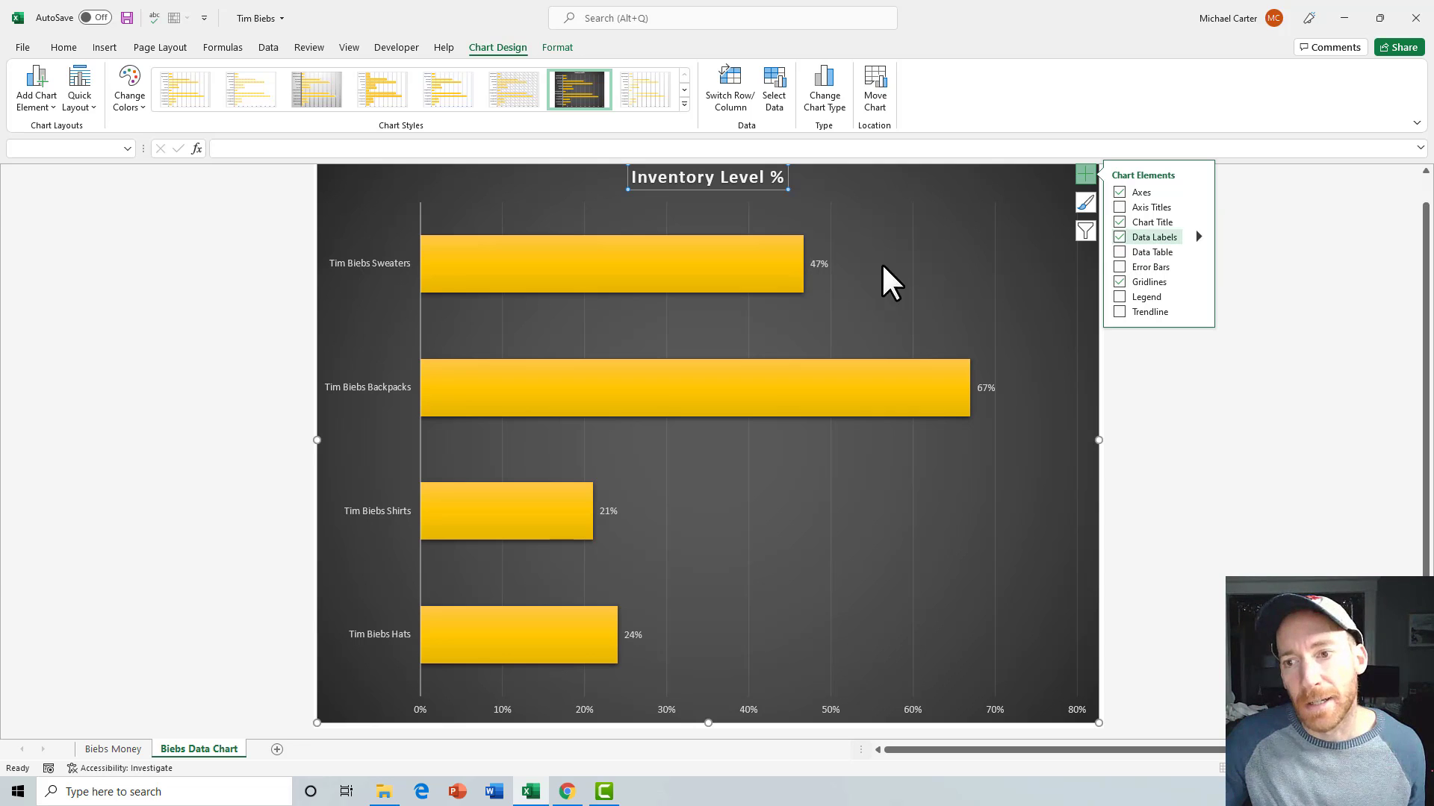
mouse_move(1198, 235)
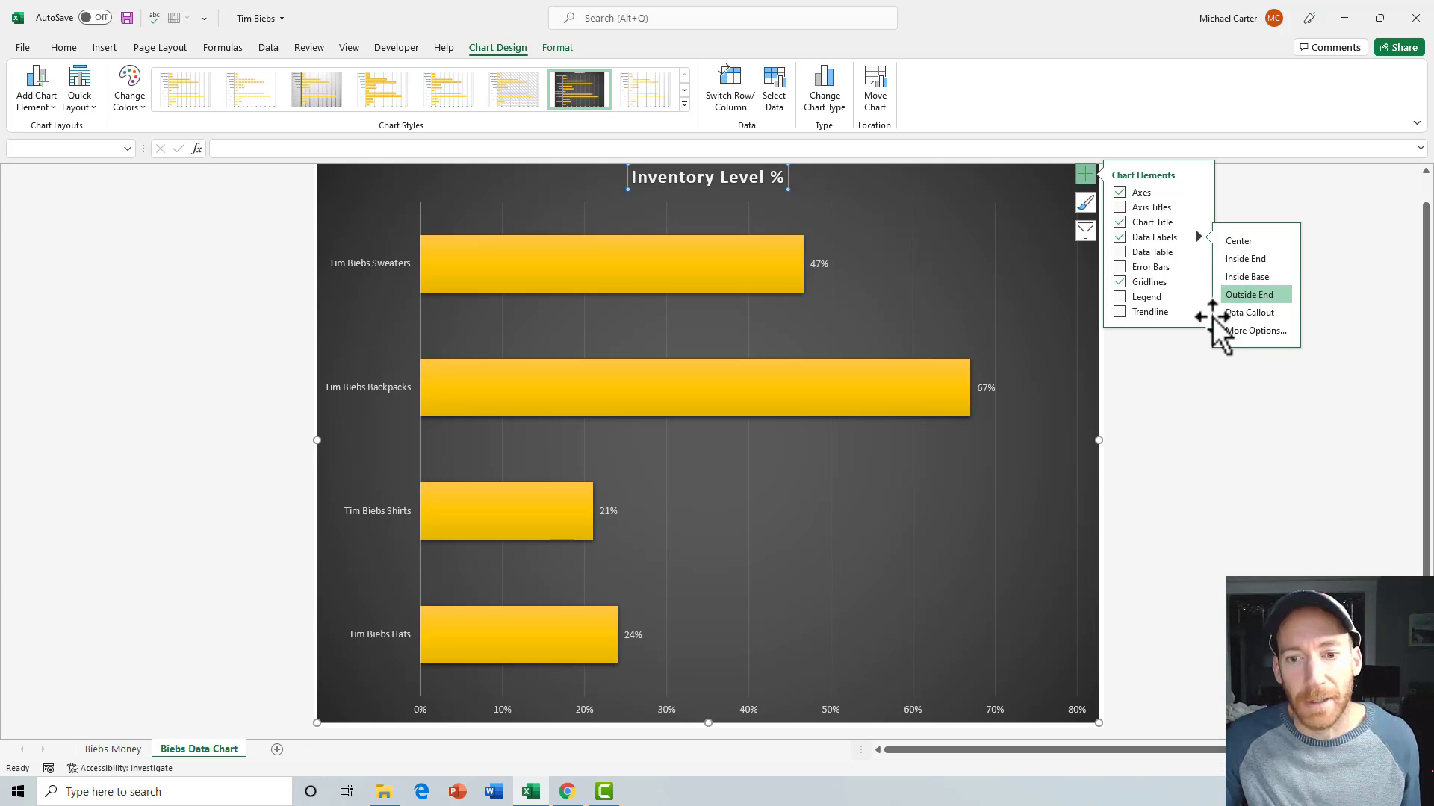
left_click(953, 446)
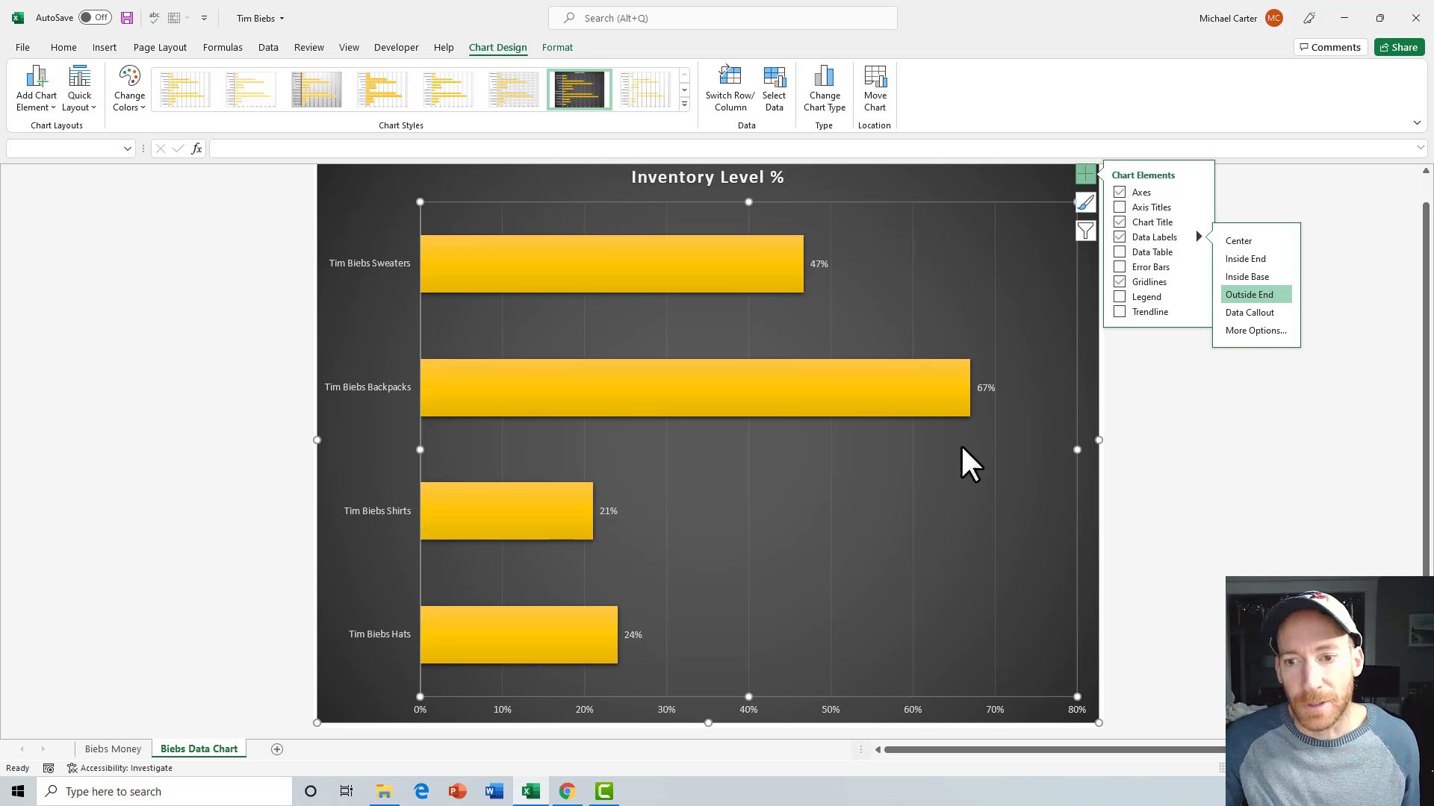
left_click(1256, 428)
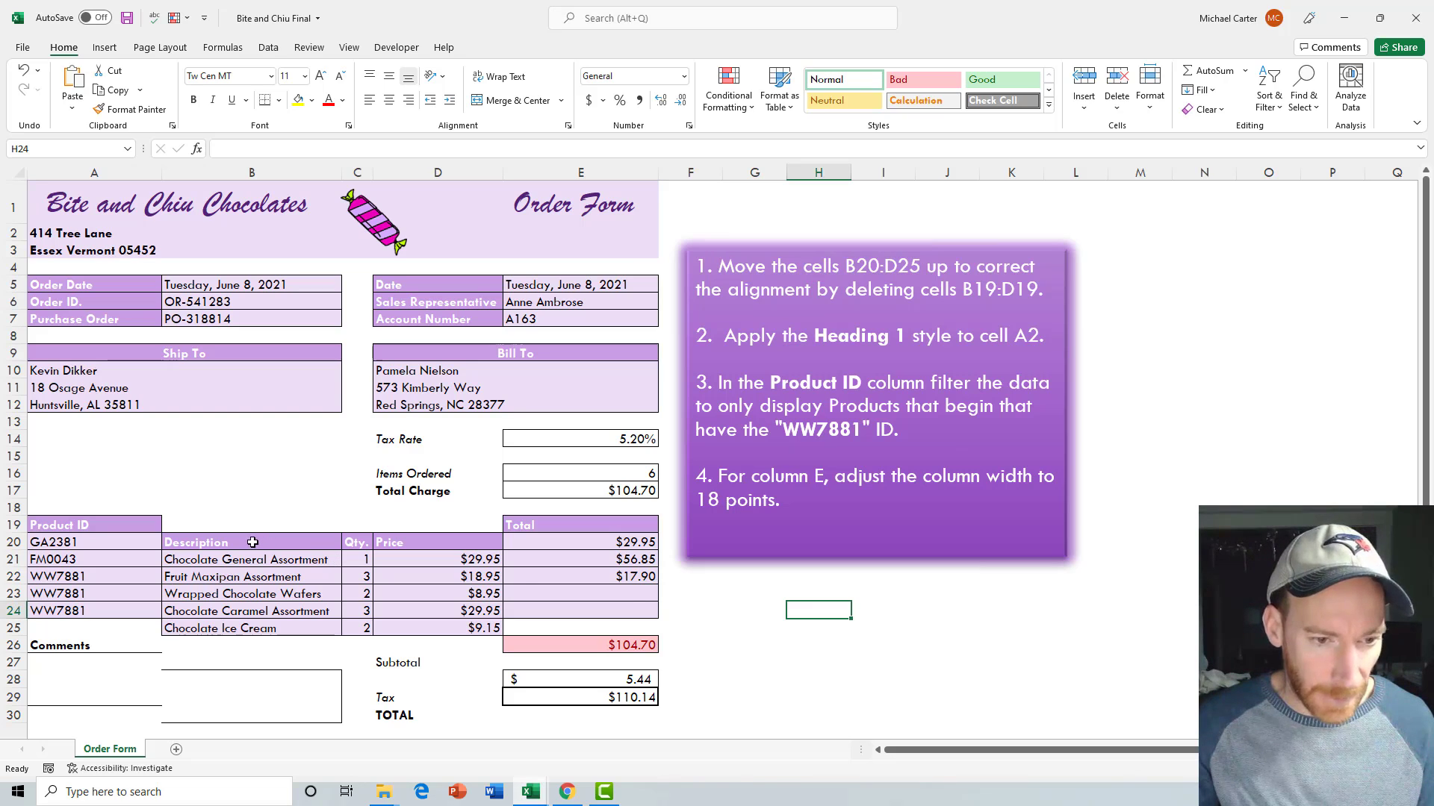
left_click_drag(273, 549, 394, 623)
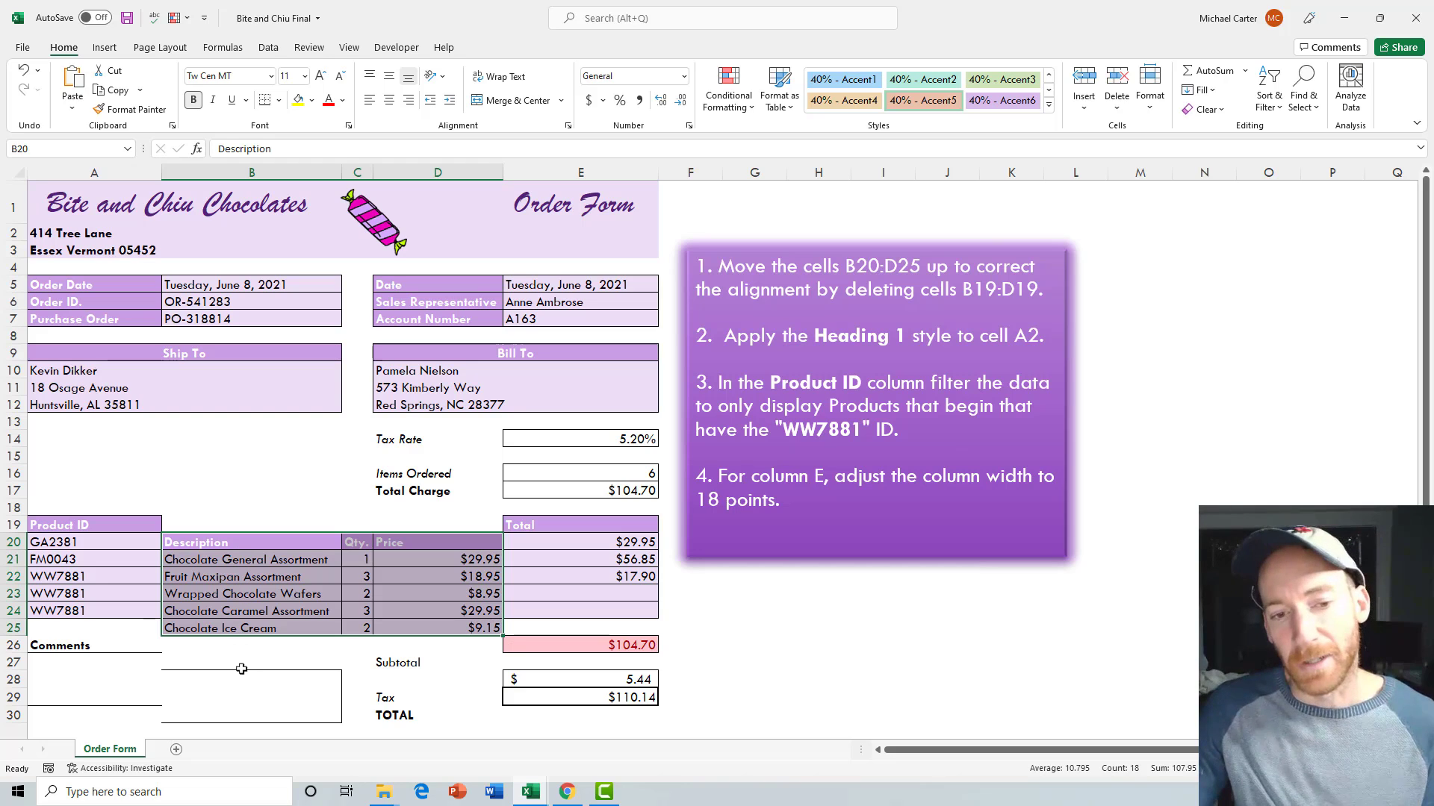
left_click(207, 527)
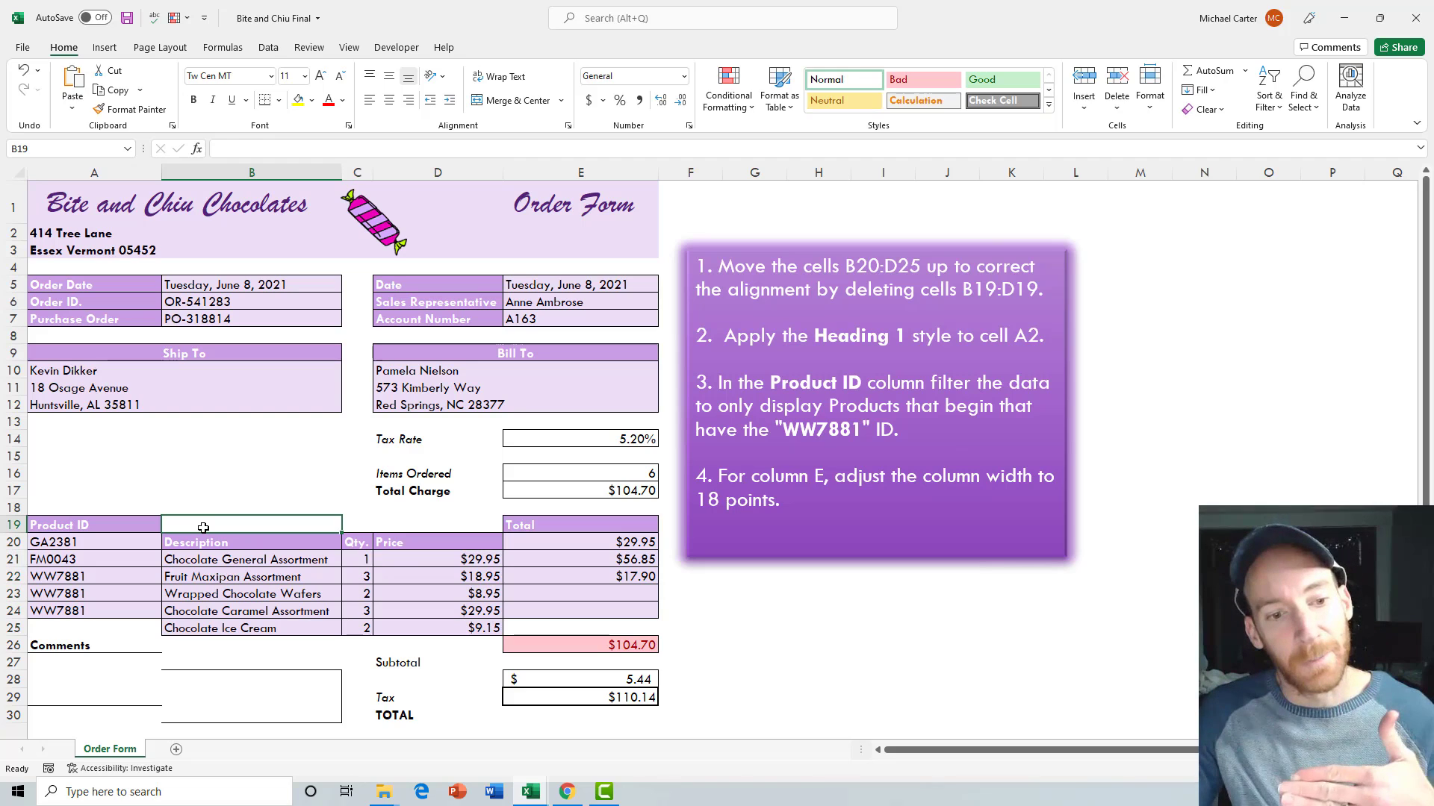
left_click(250, 544)
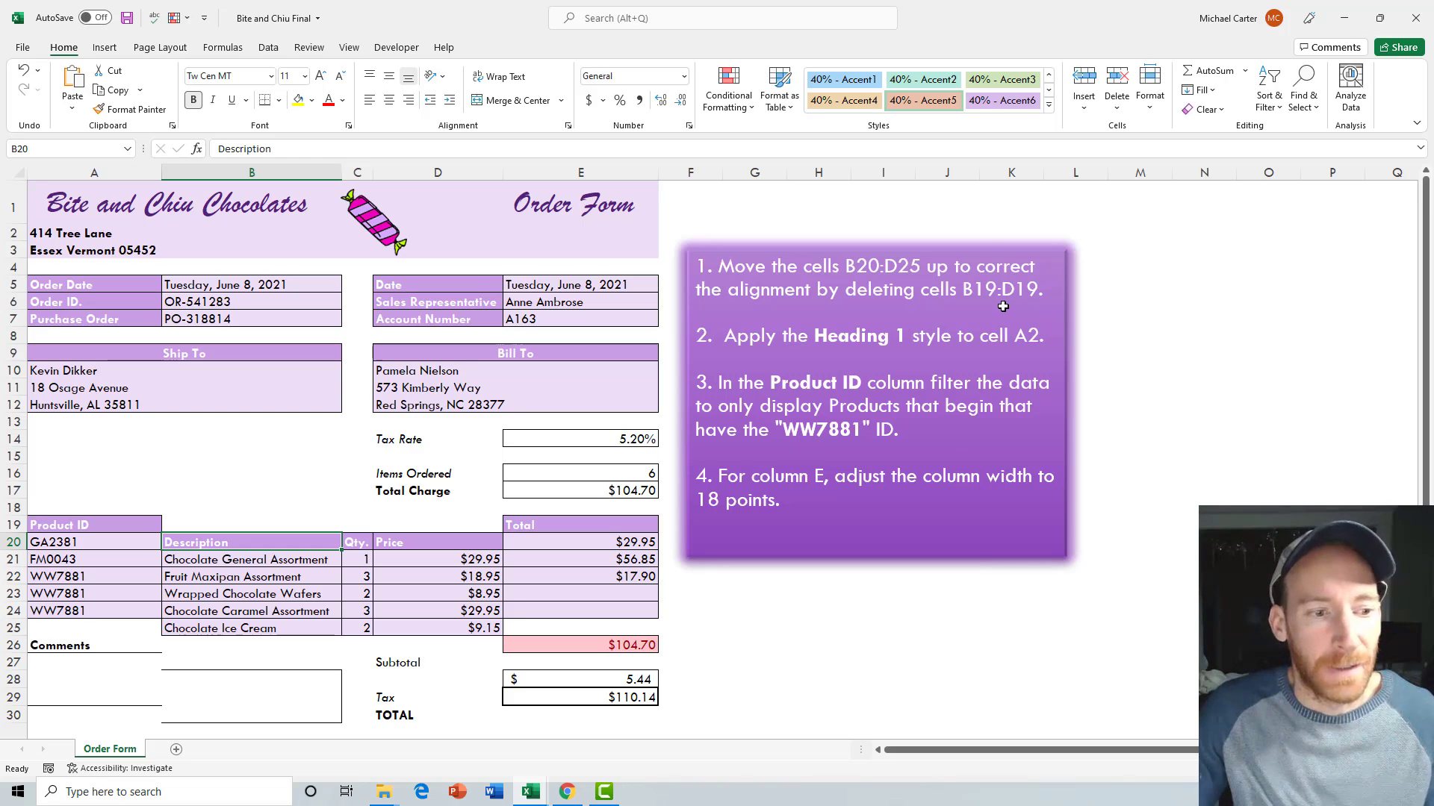
Step: Delete the empty cells B19:D19 in the order form, shifting the cells below up
left_click(228, 521)
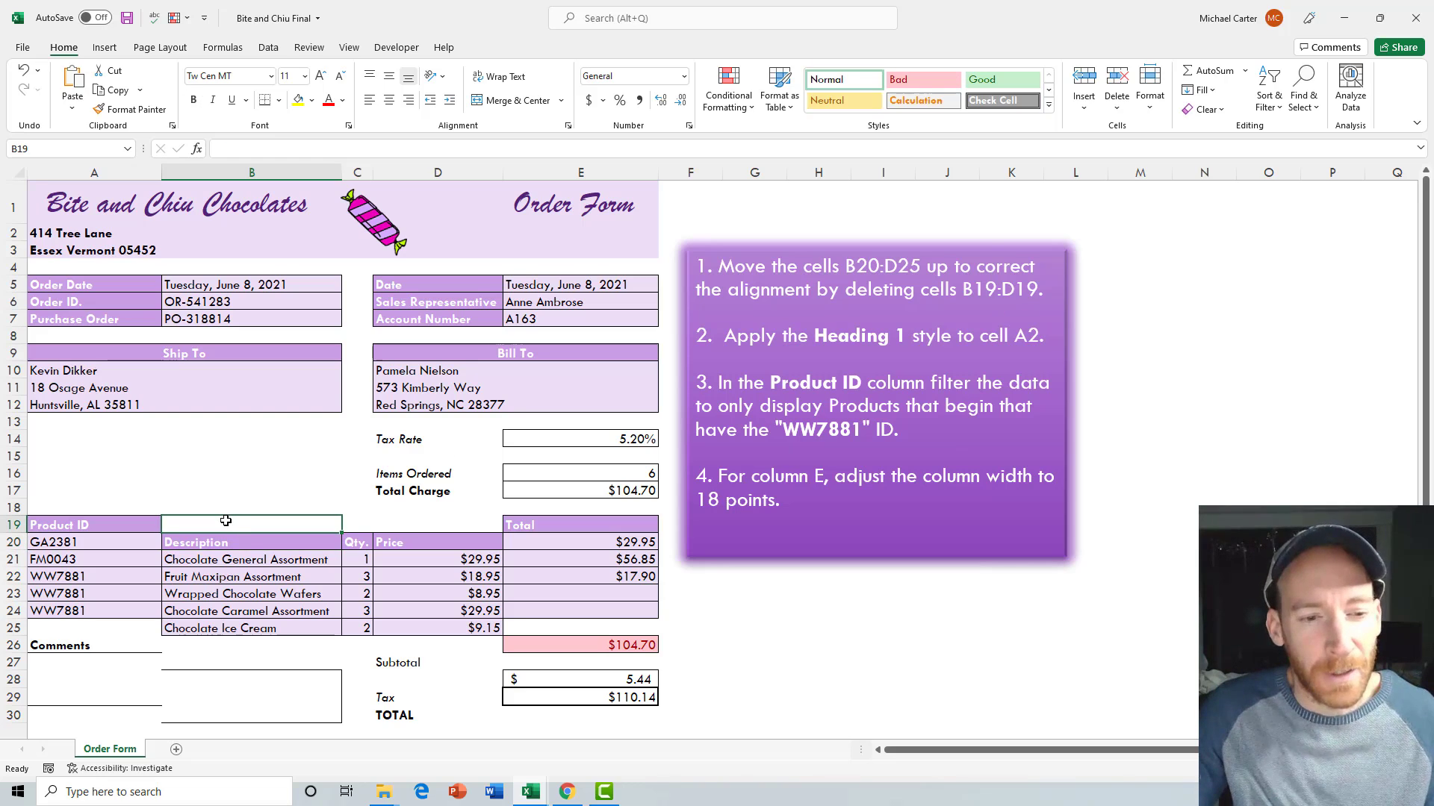
left_click_drag(228, 520, 424, 517)
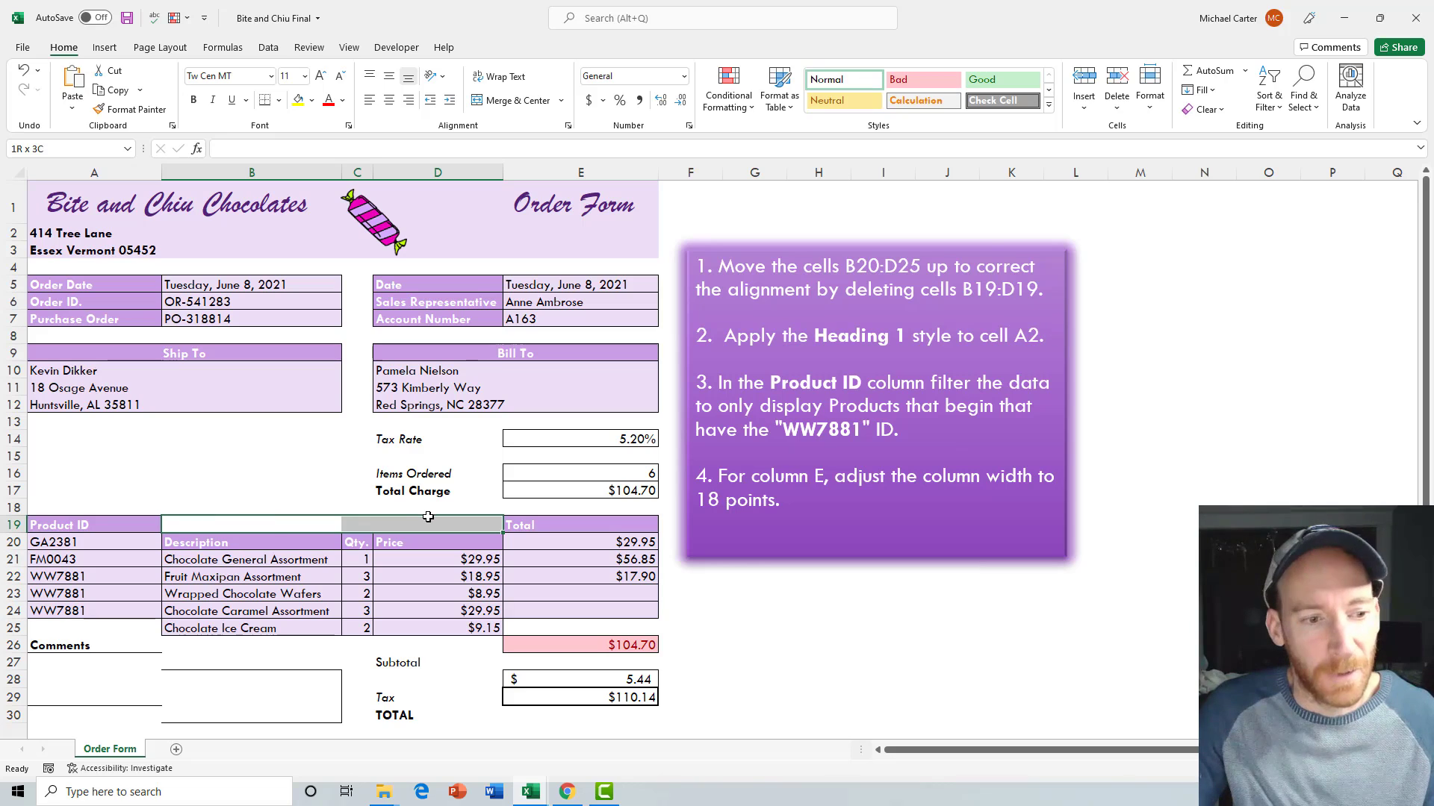
right_click(286, 527)
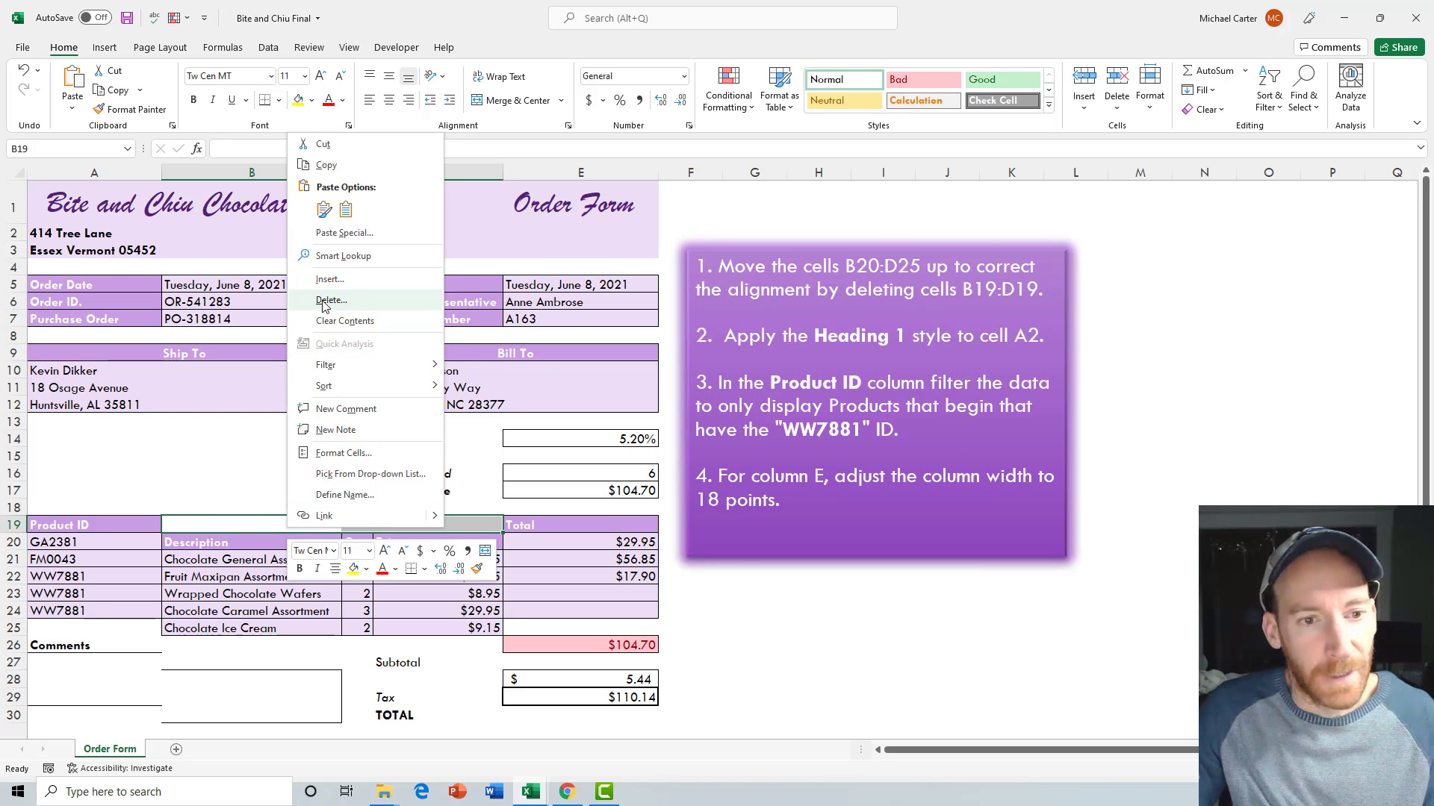
left_click(322, 301)
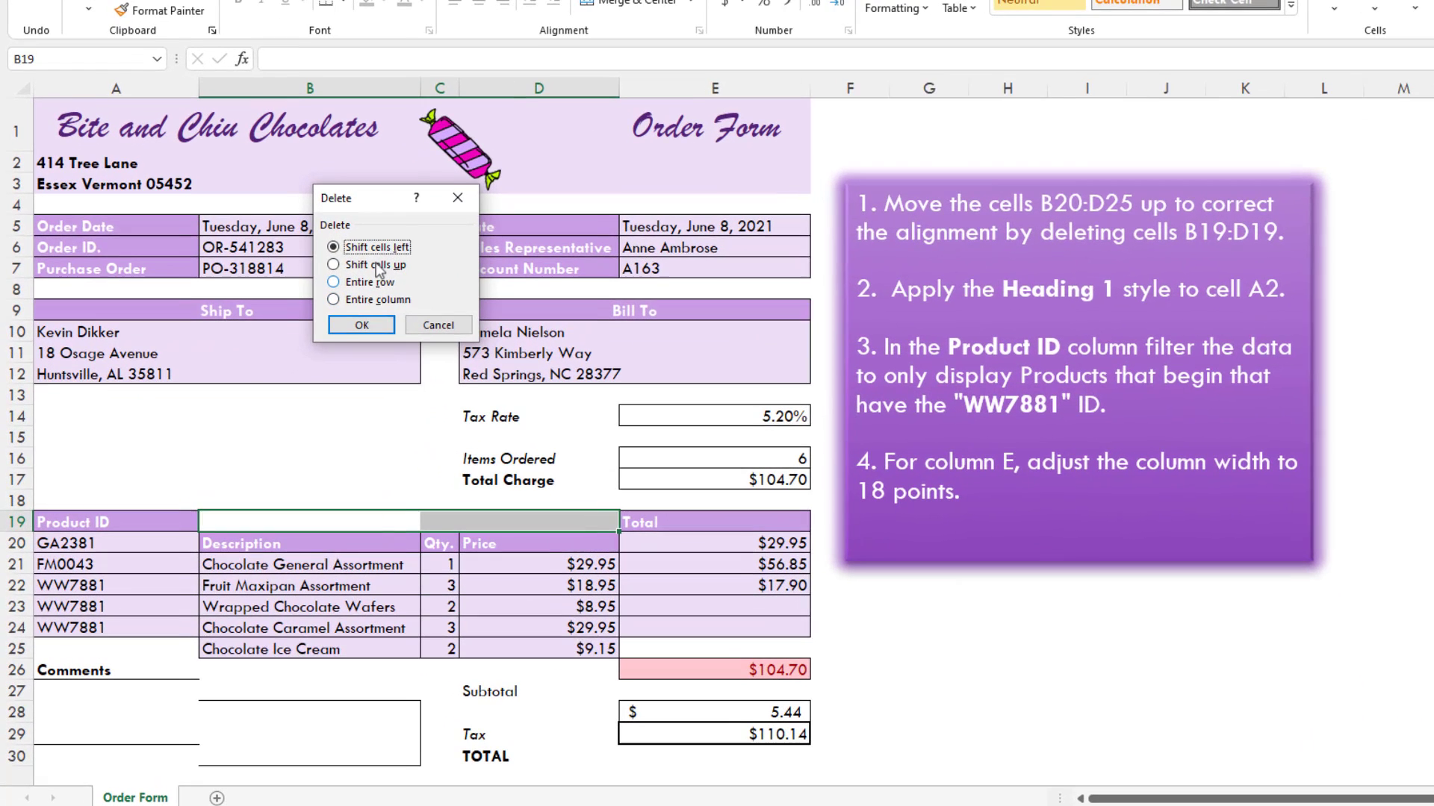
left_click(377, 266)
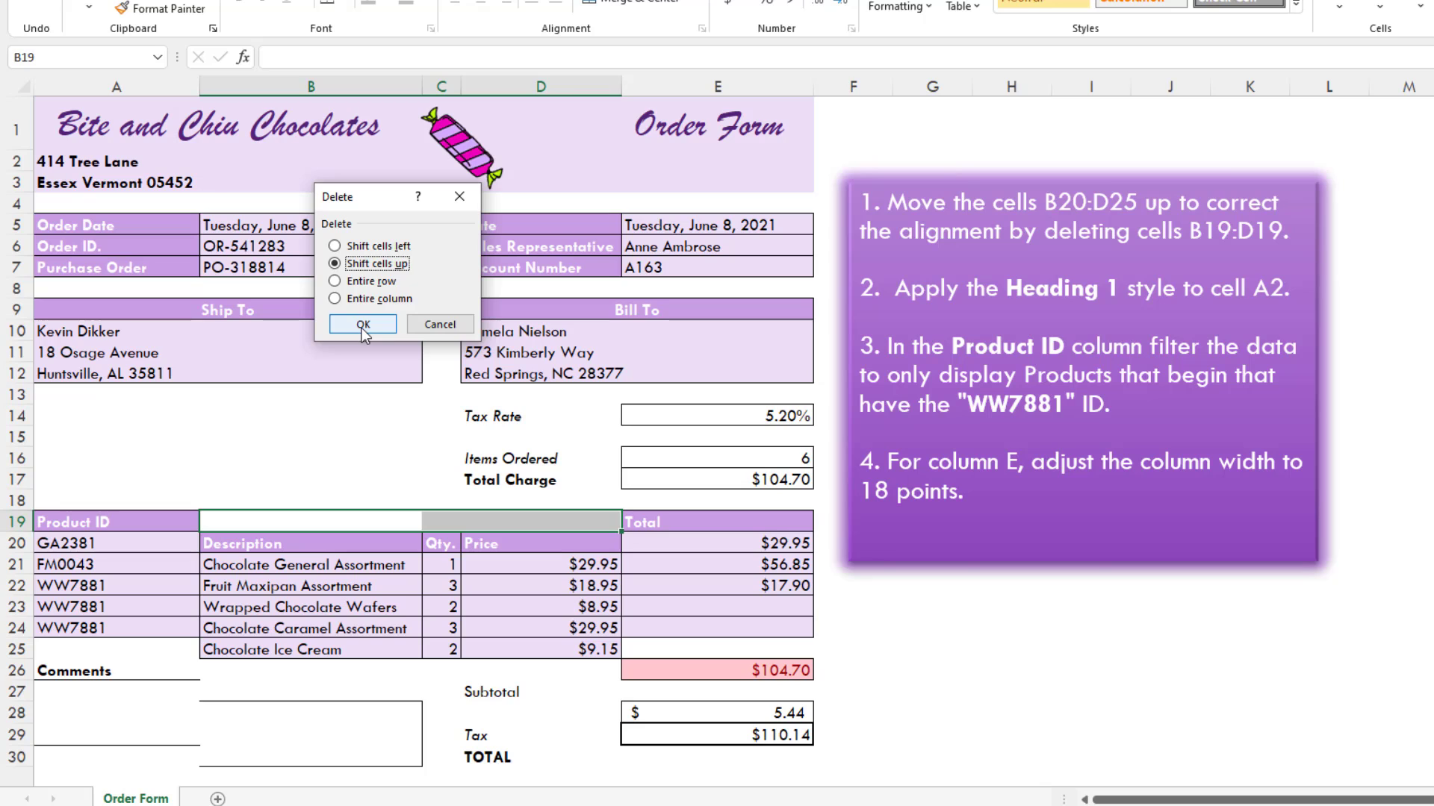
left_click(362, 327)
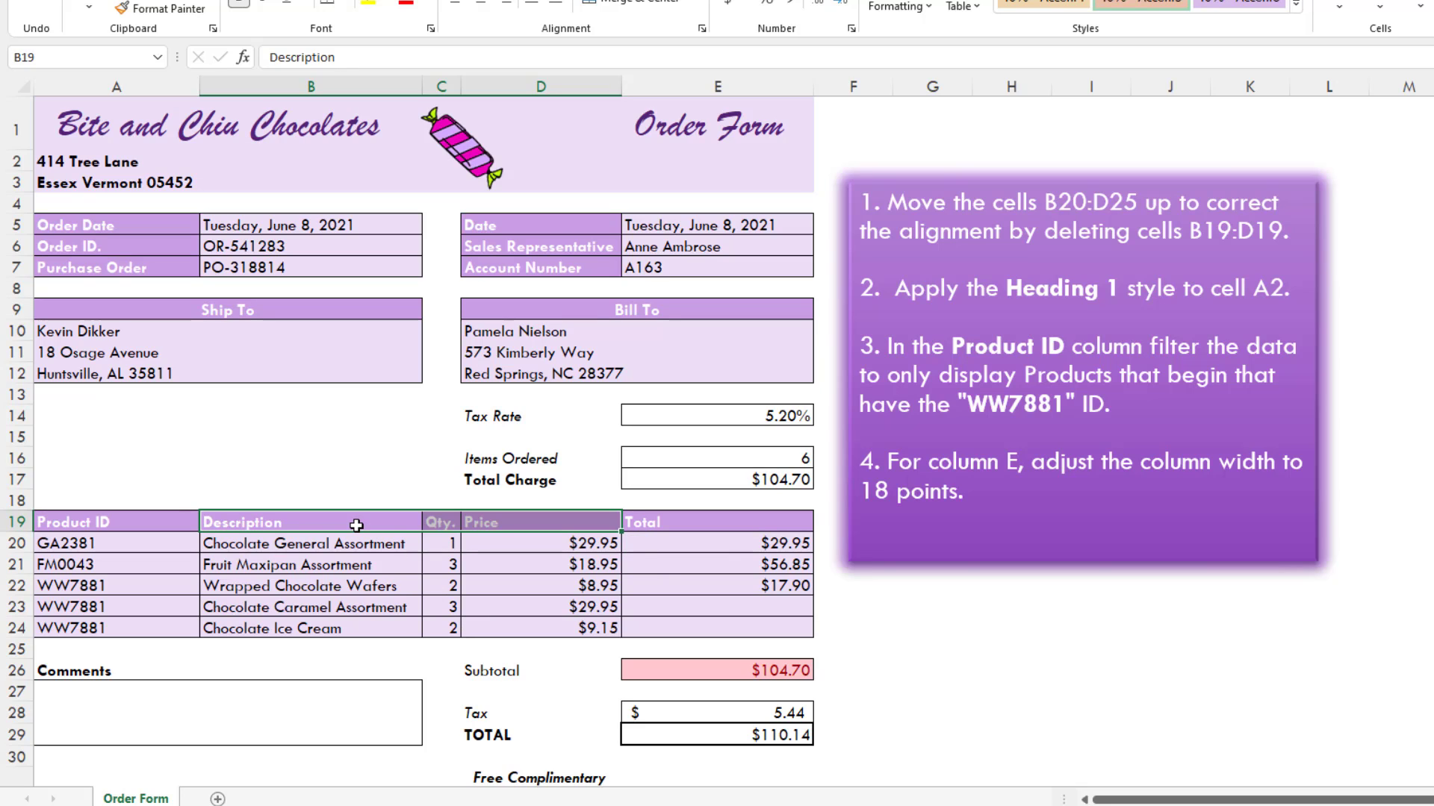
left_click(356, 525)
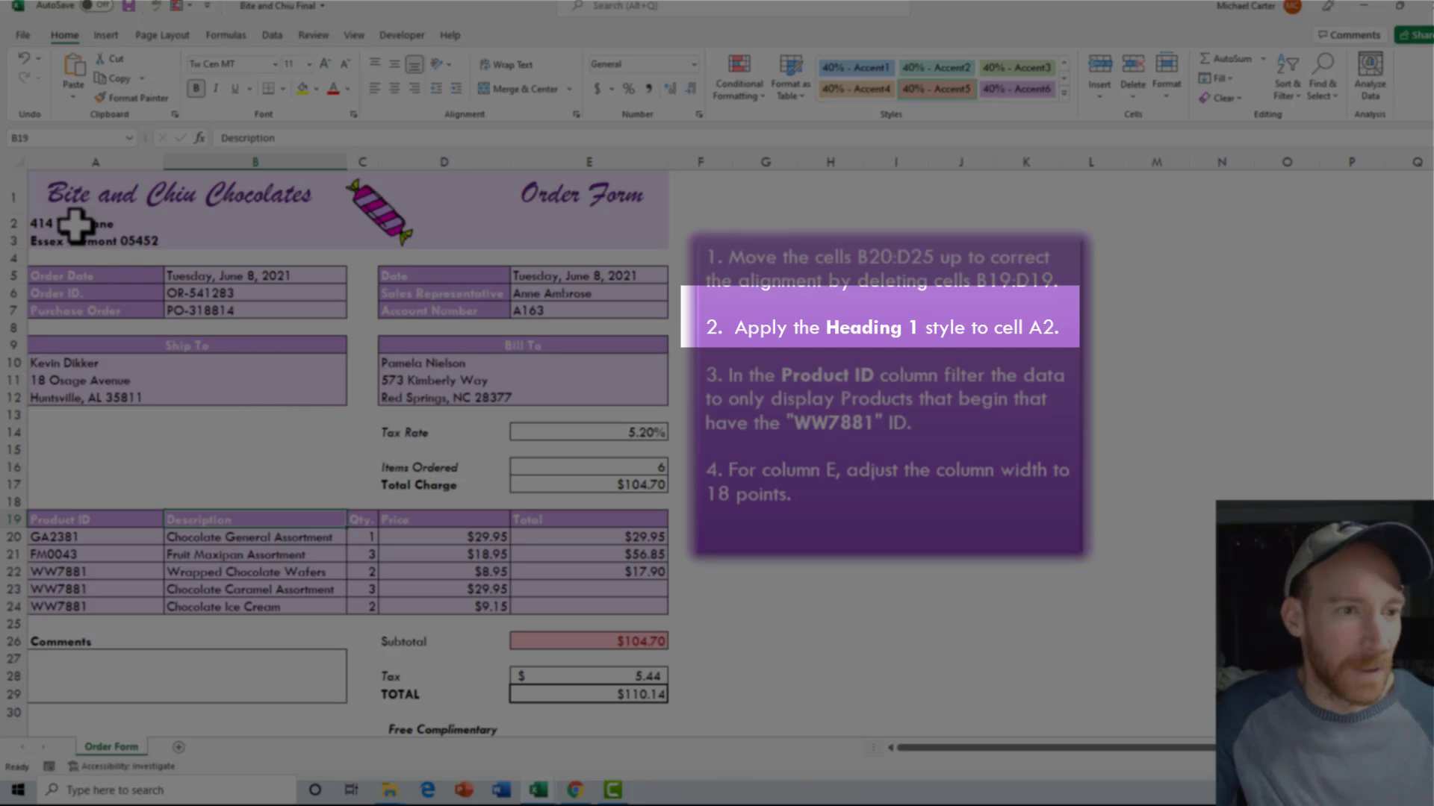
Step: Apply the Heading 1 cell style to cell A2
left_click(71, 222)
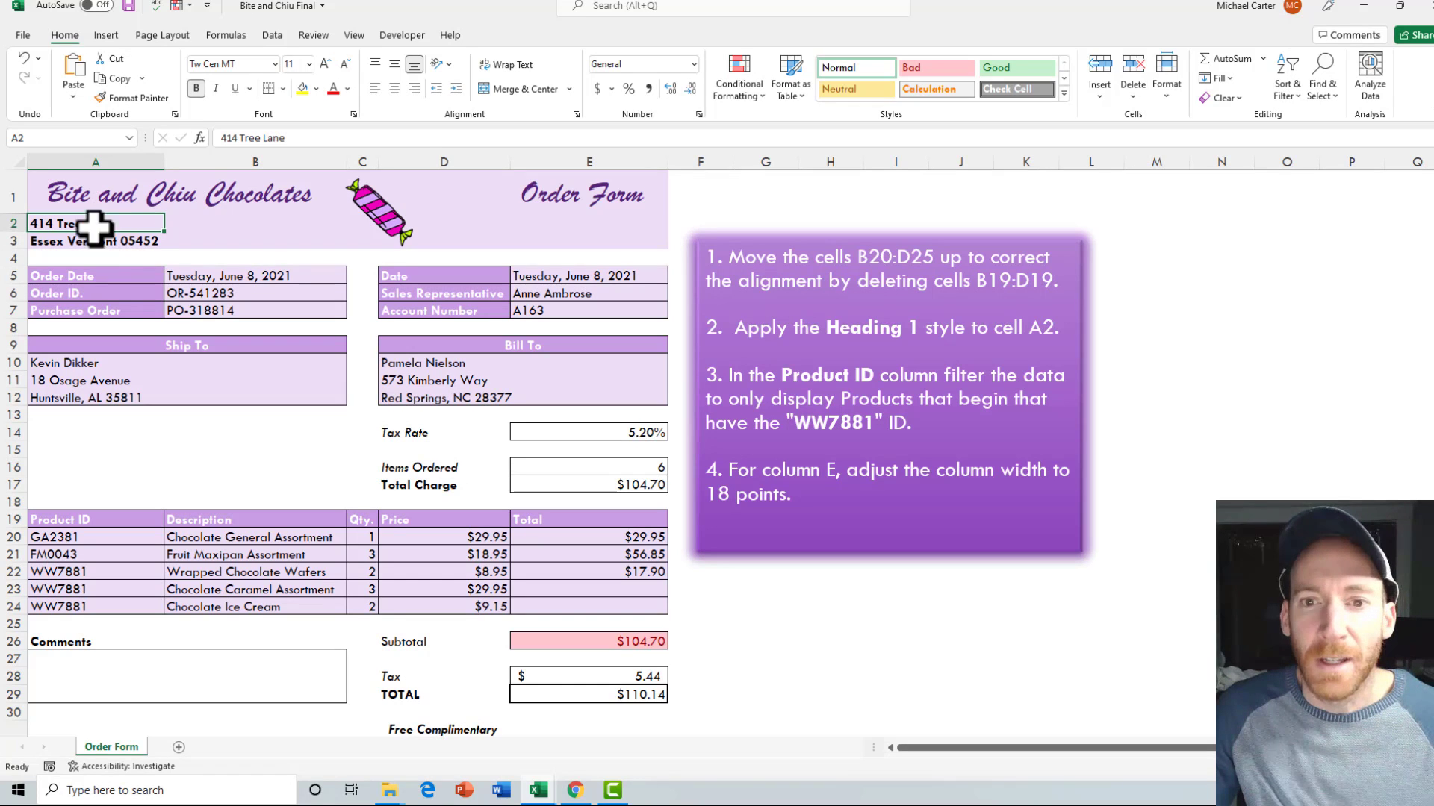
left_click(1064, 90)
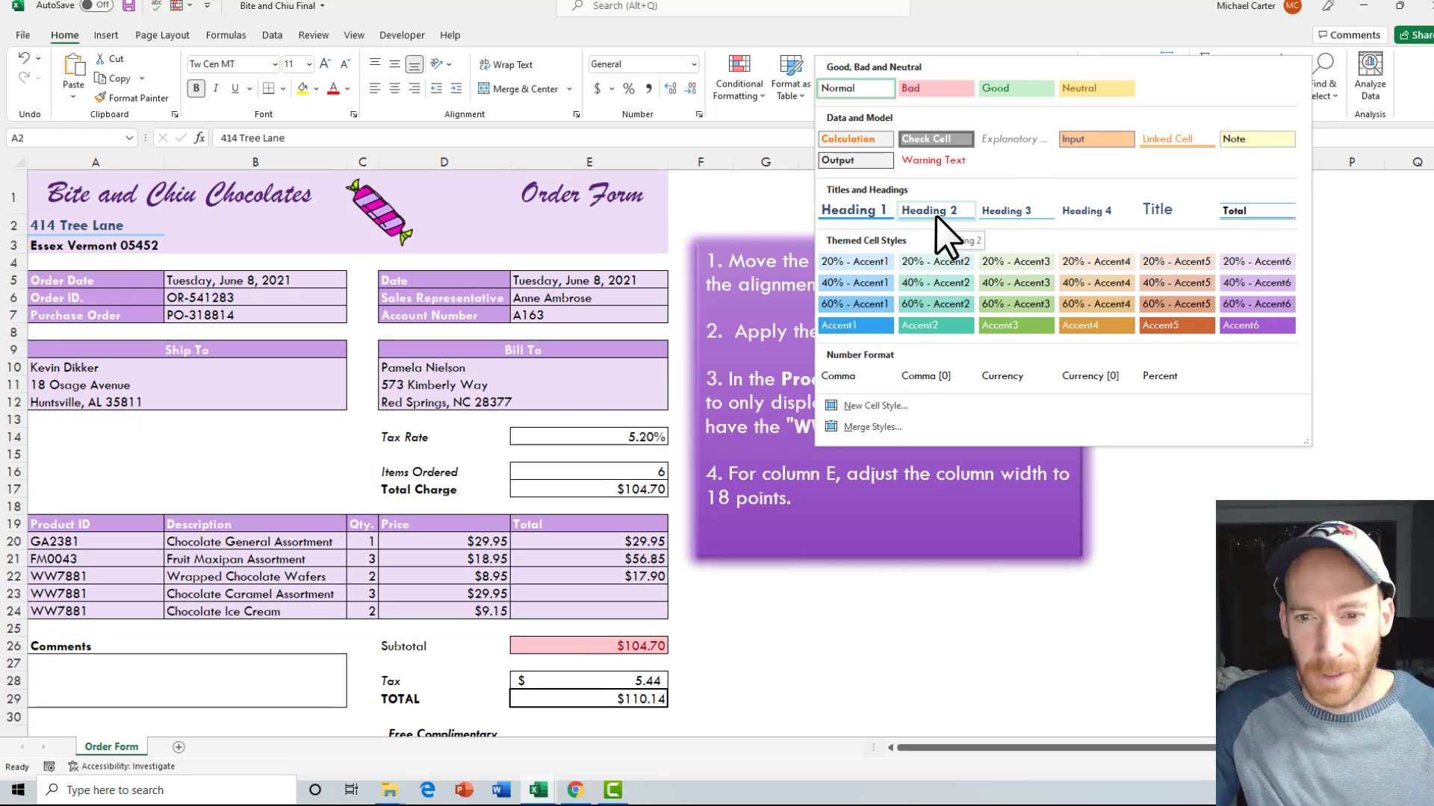
left_click(867, 210)
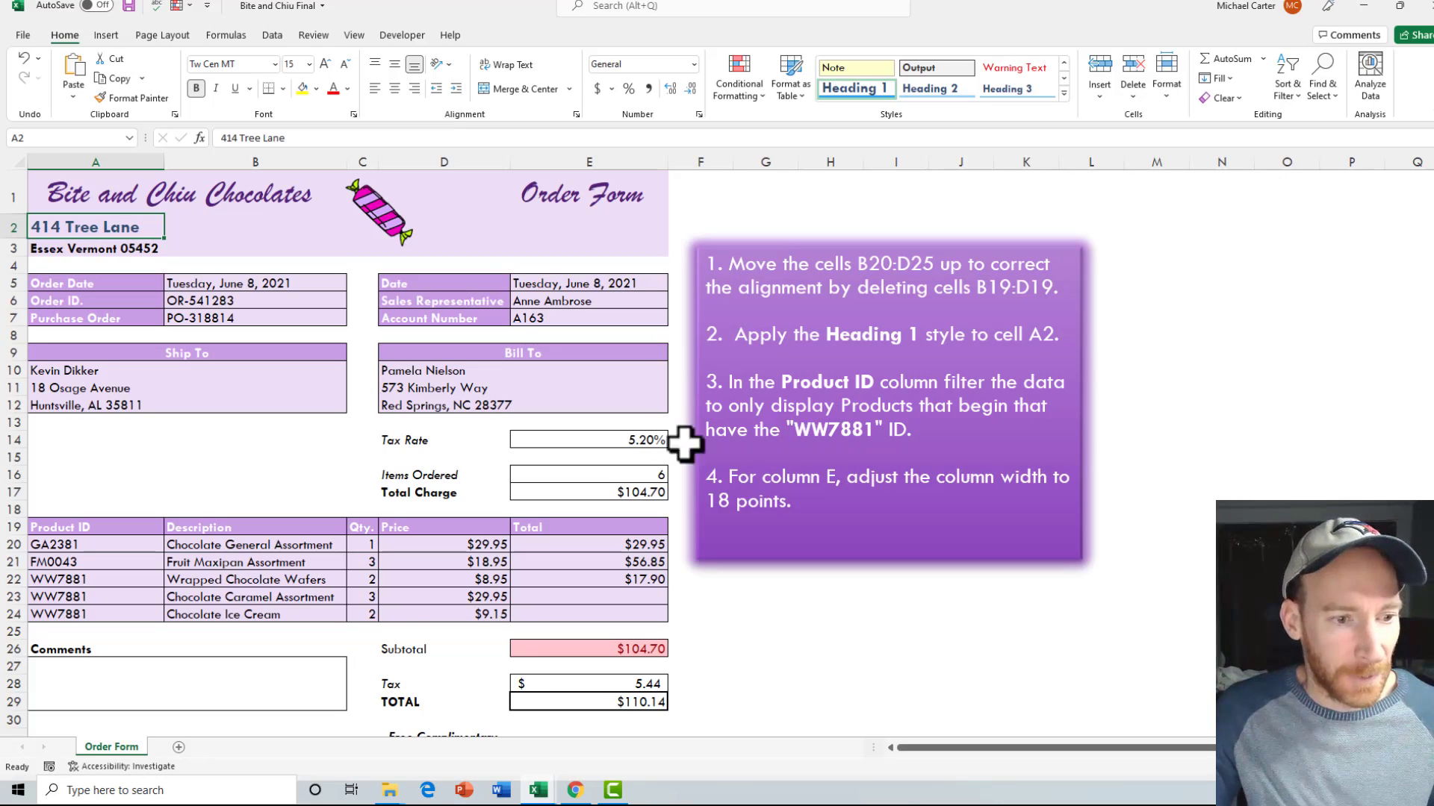
Step: Filter the order table's Product ID column to display only the WW7881 products
left_click(112, 528)
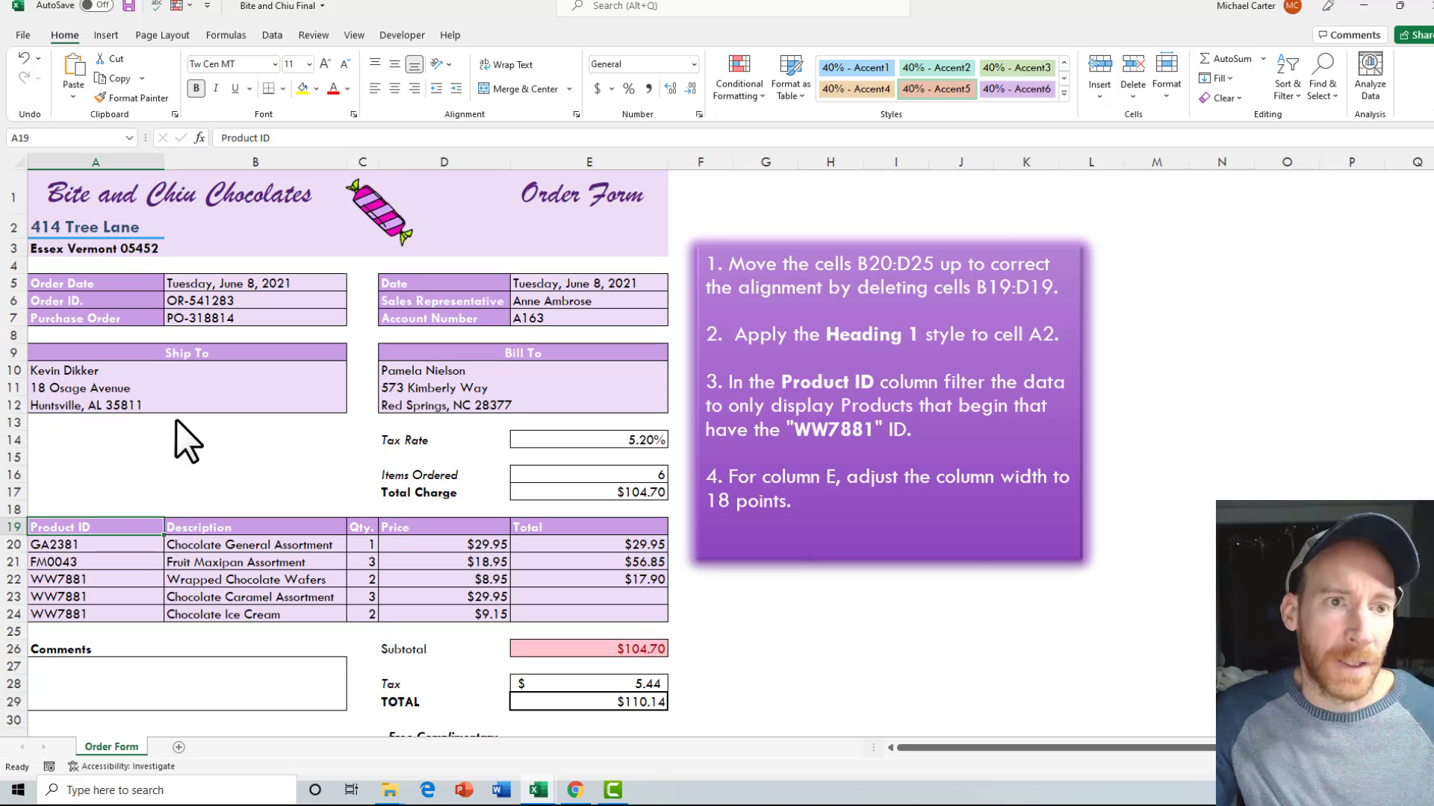
left_click(271, 38)
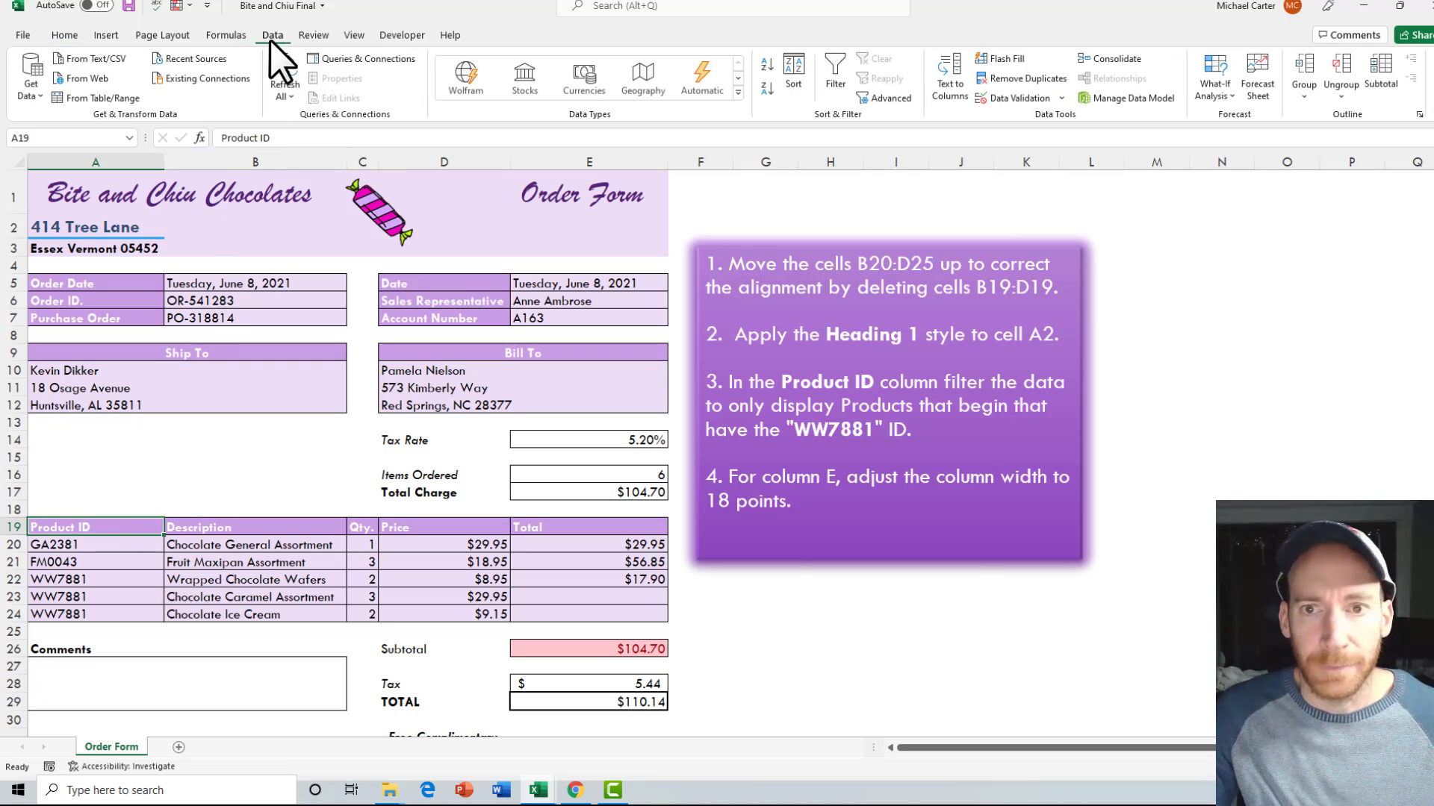
left_click(830, 78)
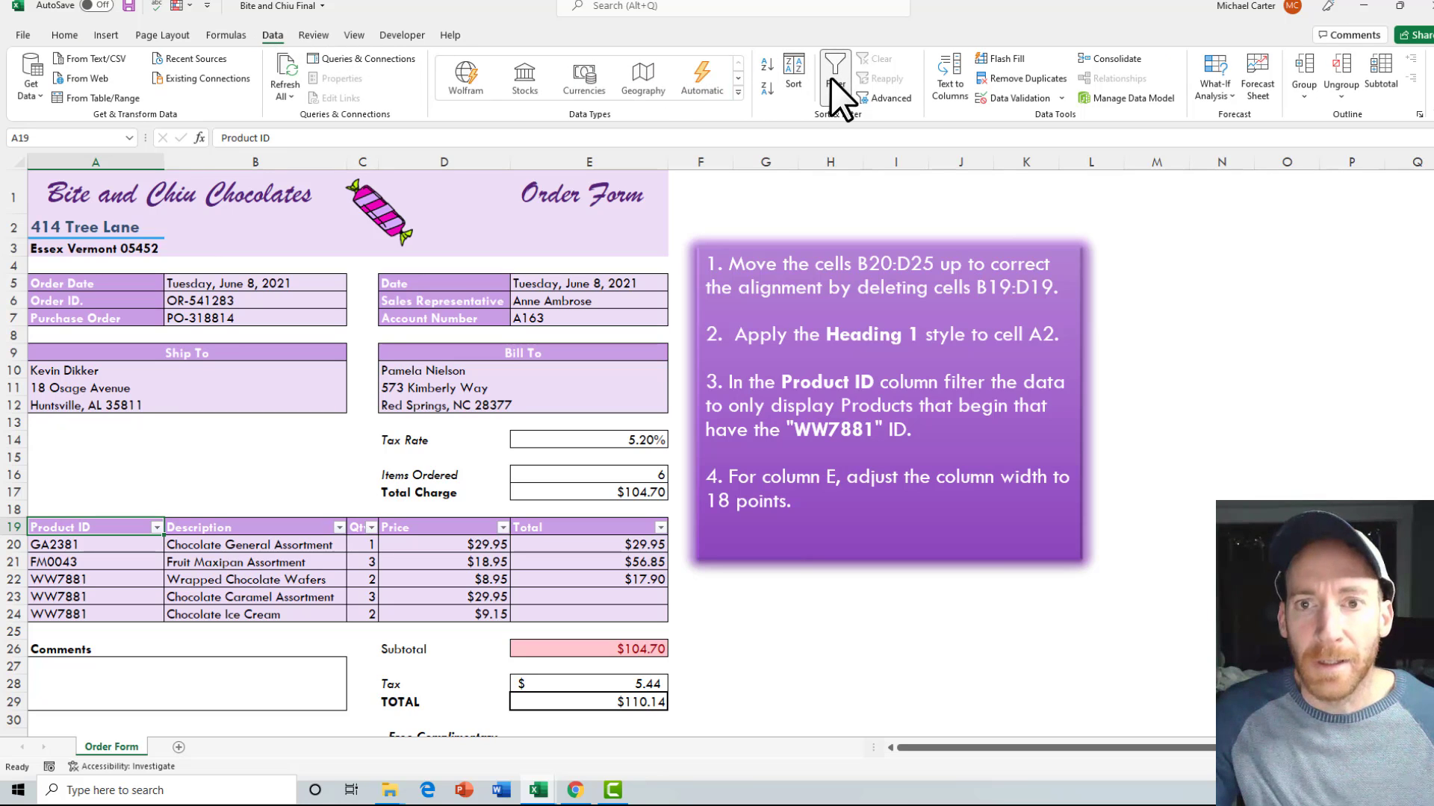
left_click(157, 528)
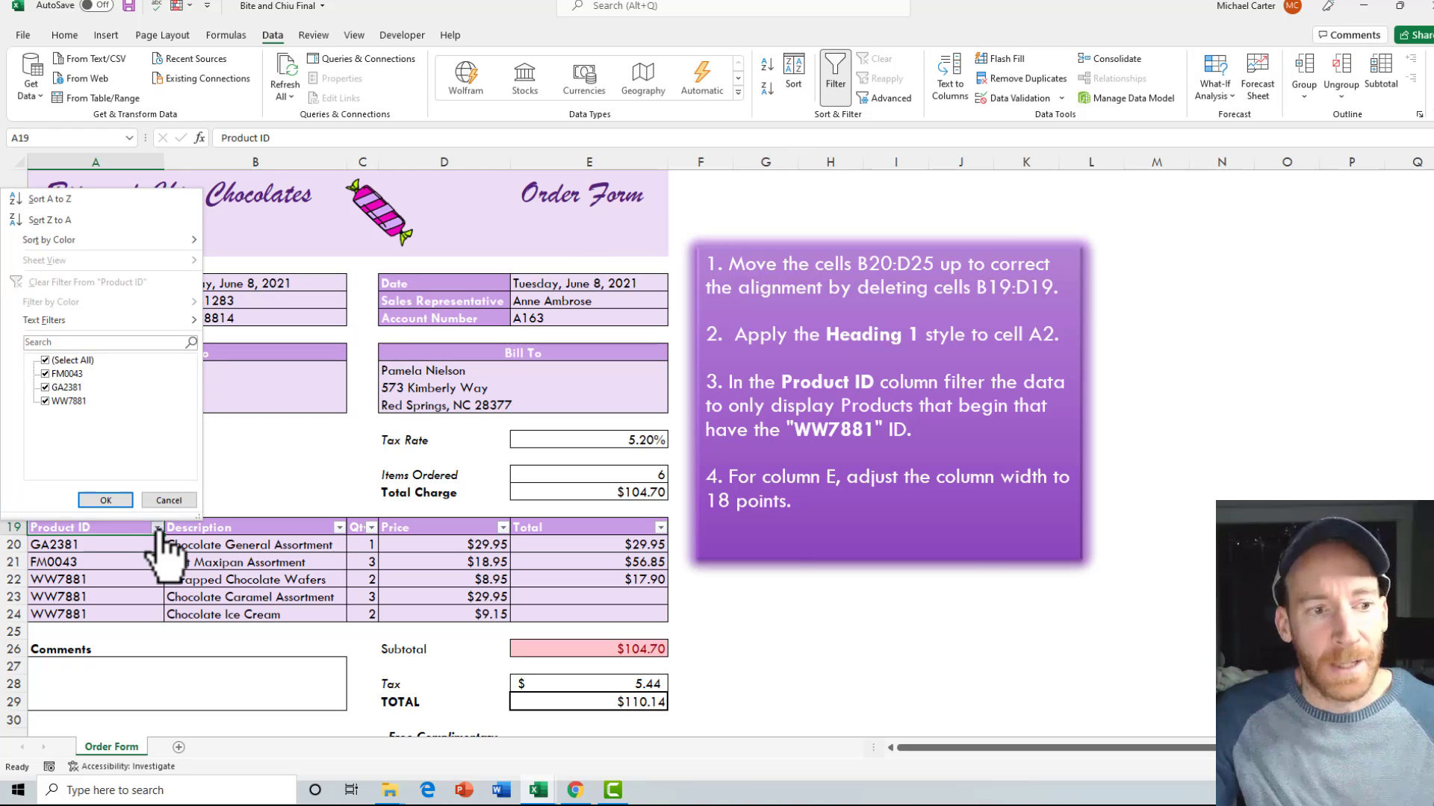
left_click(45, 360)
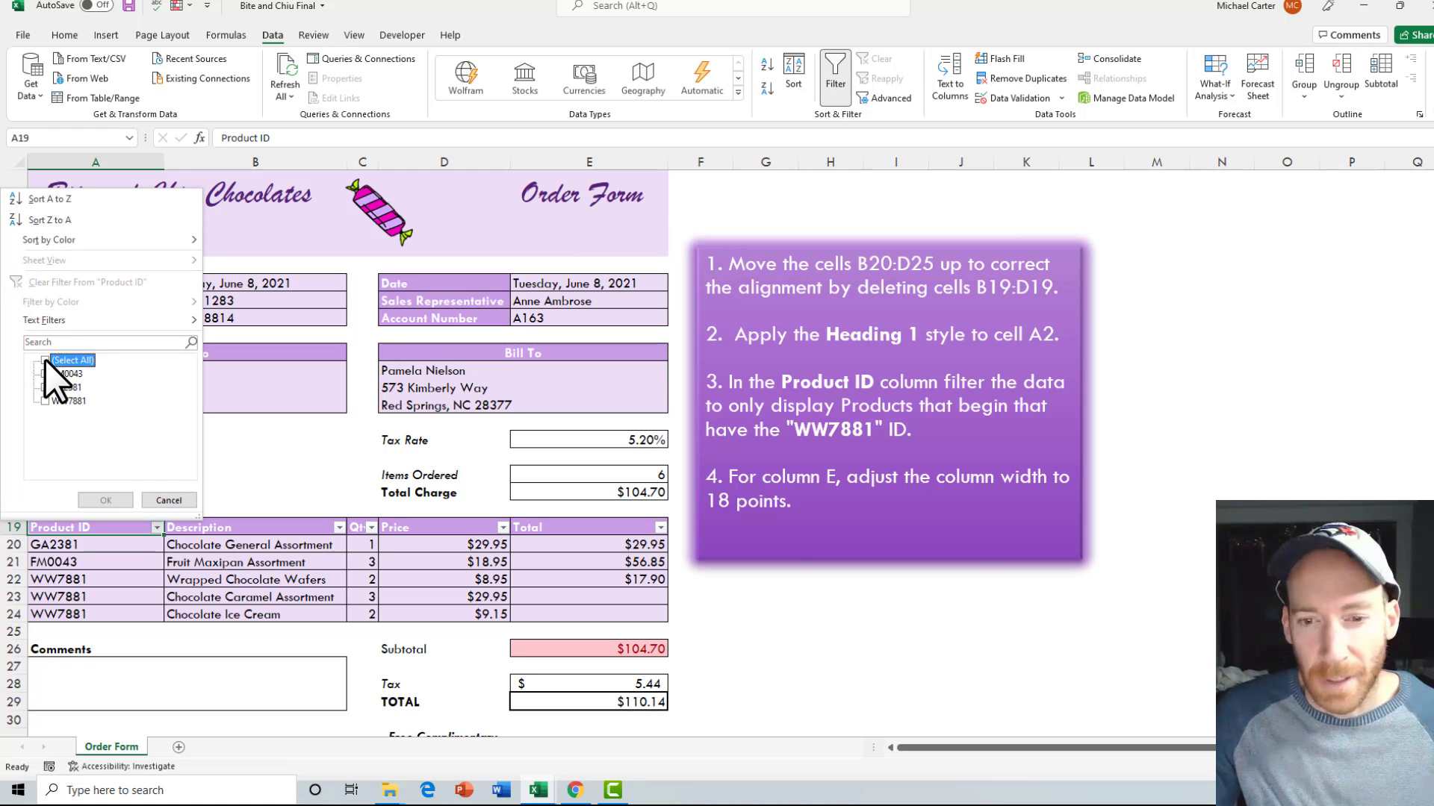
left_click(42, 401)
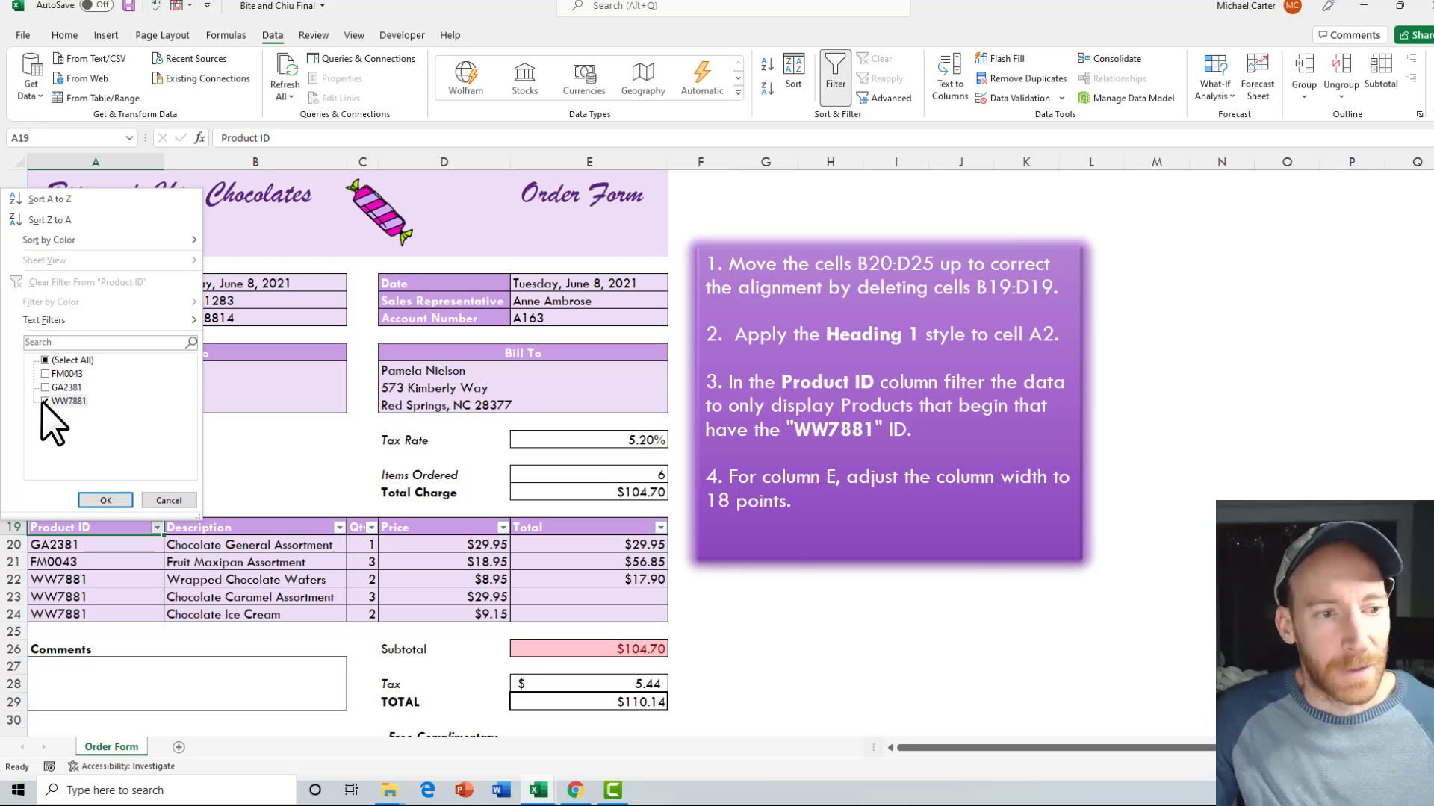
left_click(106, 500)
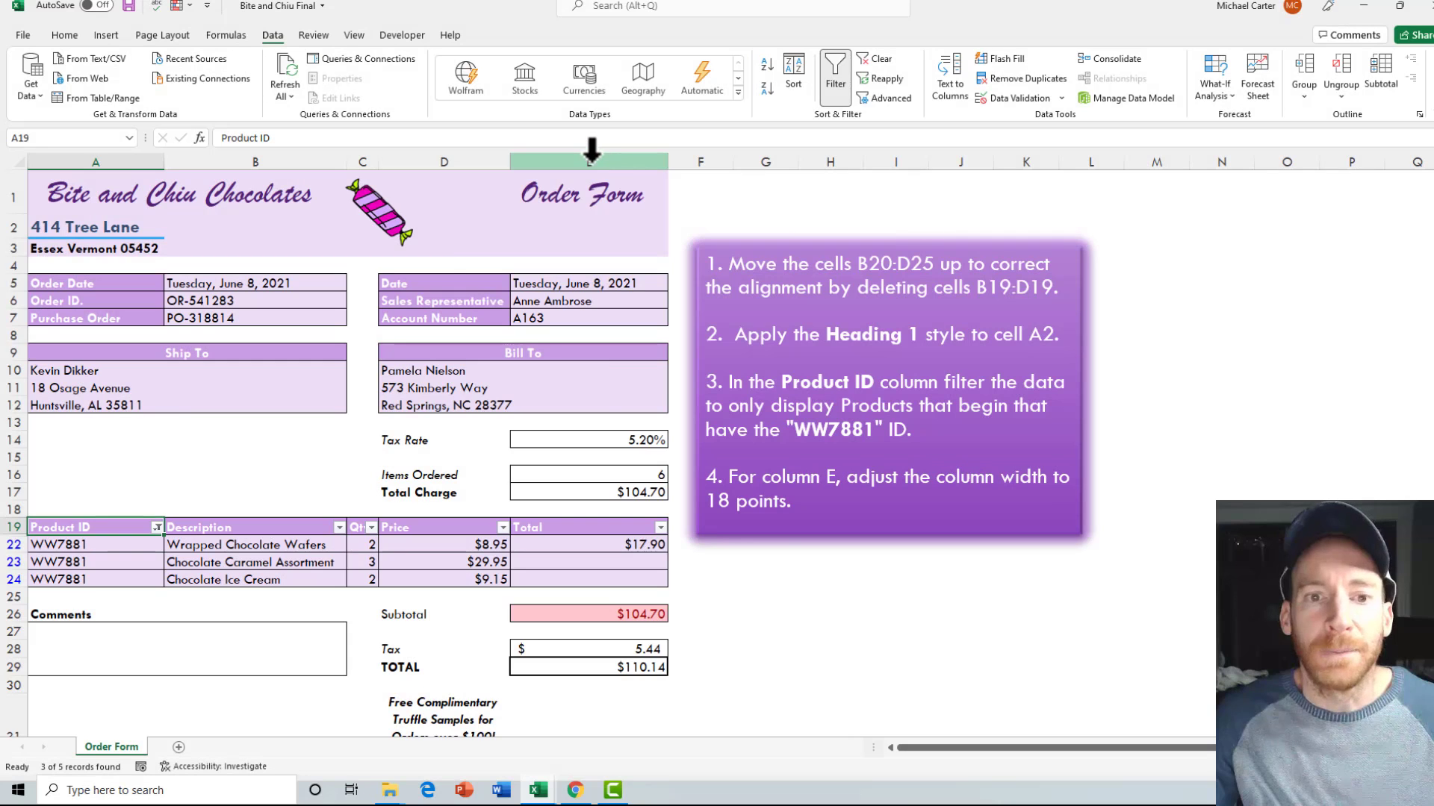
Step: Set the width of column E in the order form to 18
left_click(591, 160)
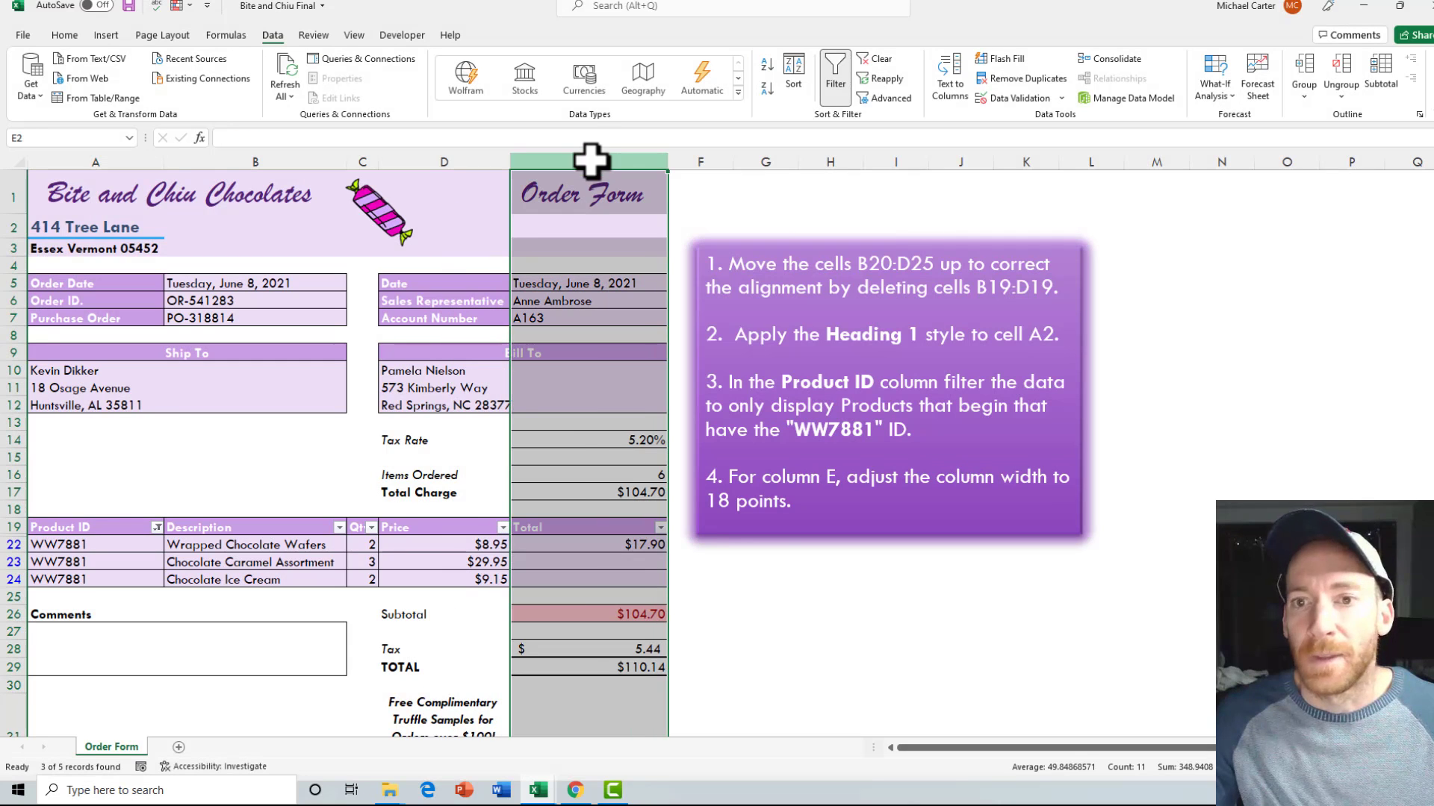
left_click(65, 35)
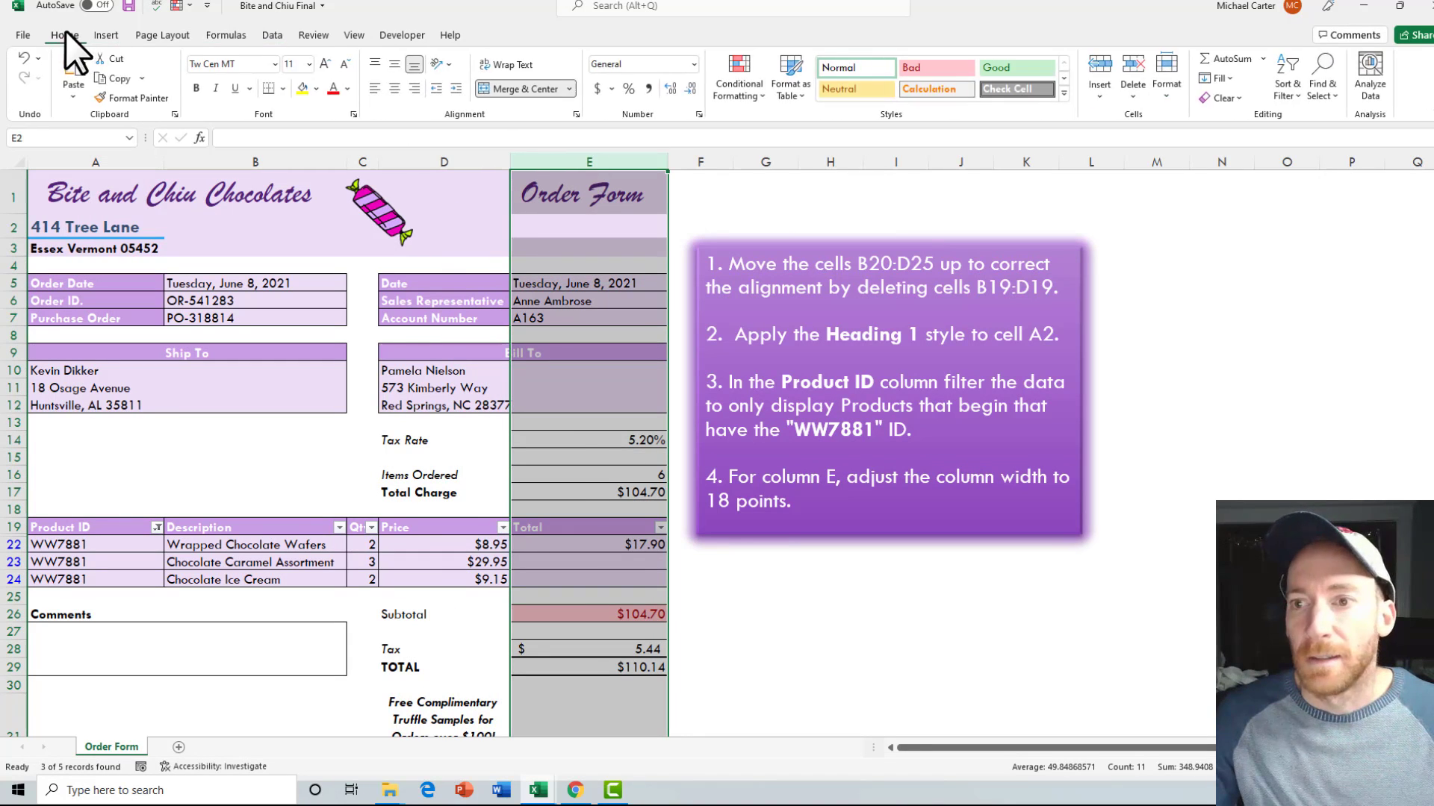
left_click(1170, 95)
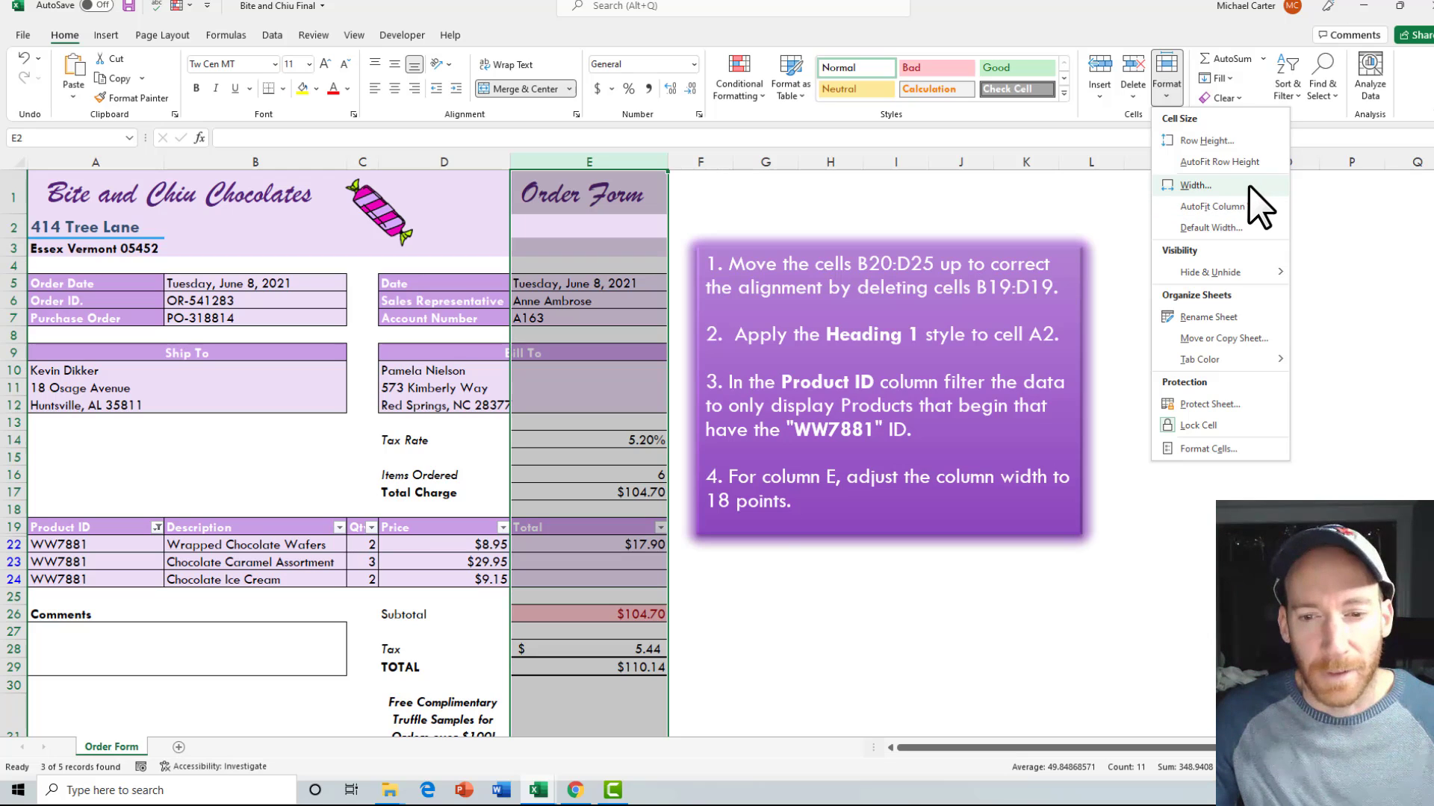
left_click(1225, 187)
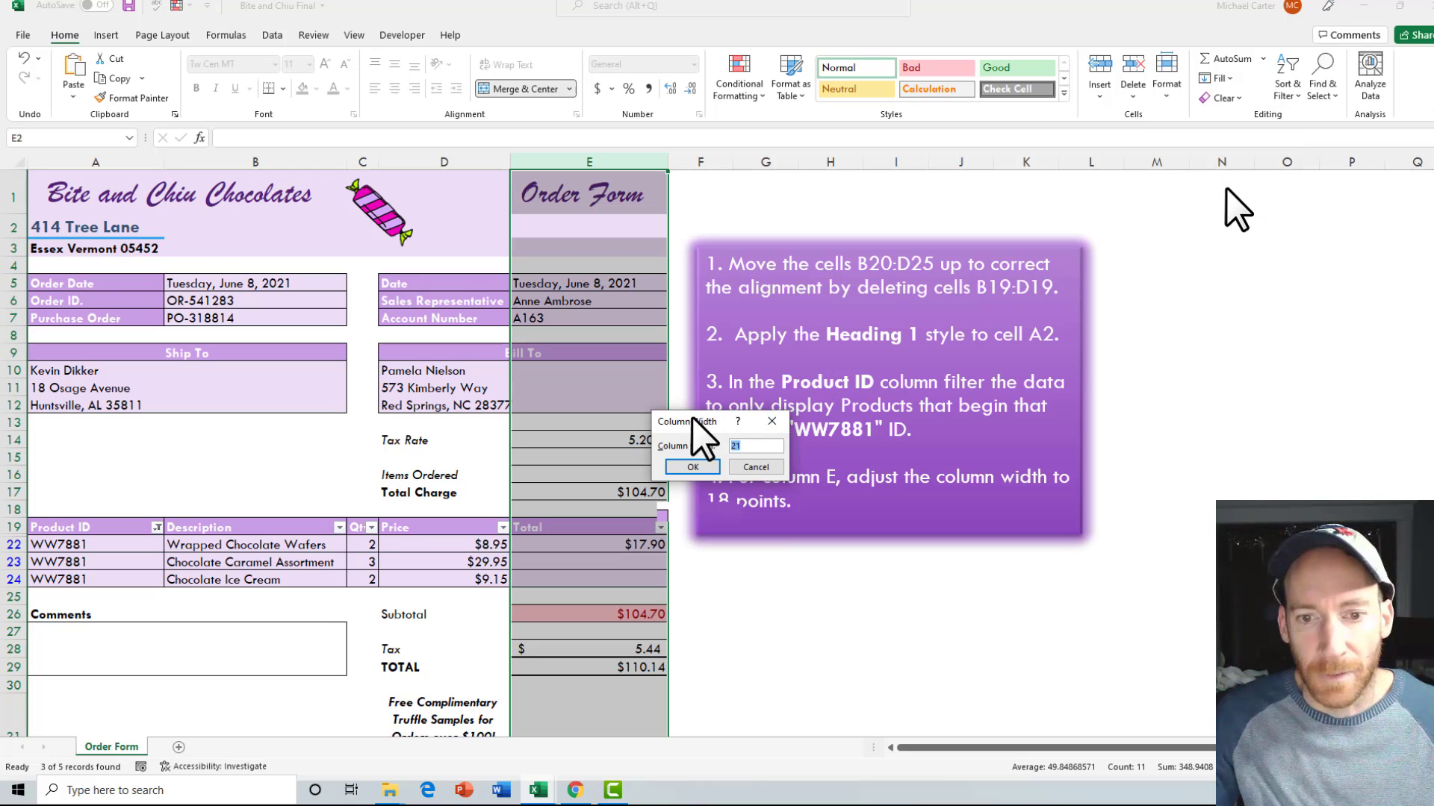
left_click_drag(681, 414, 805, 164)
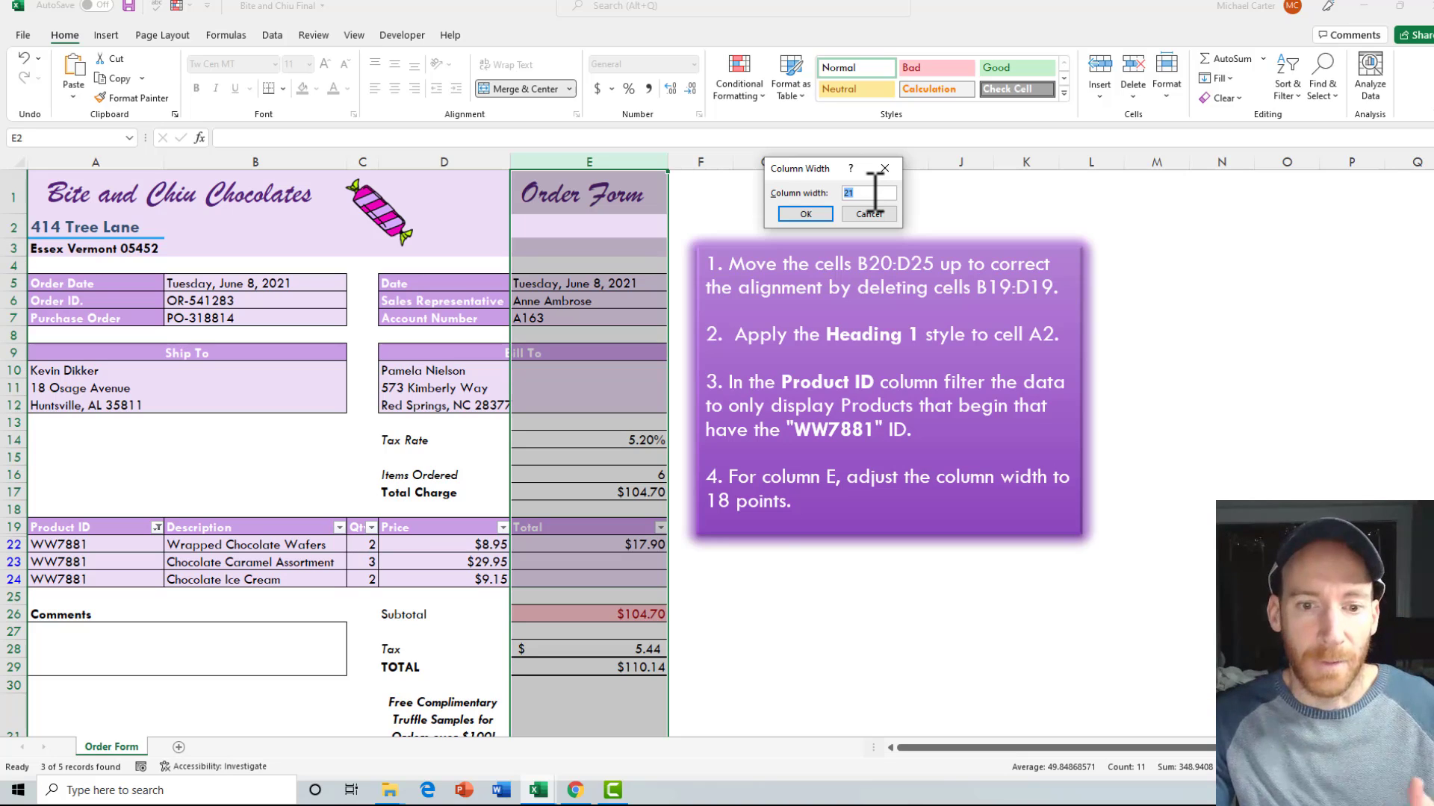
type("1")
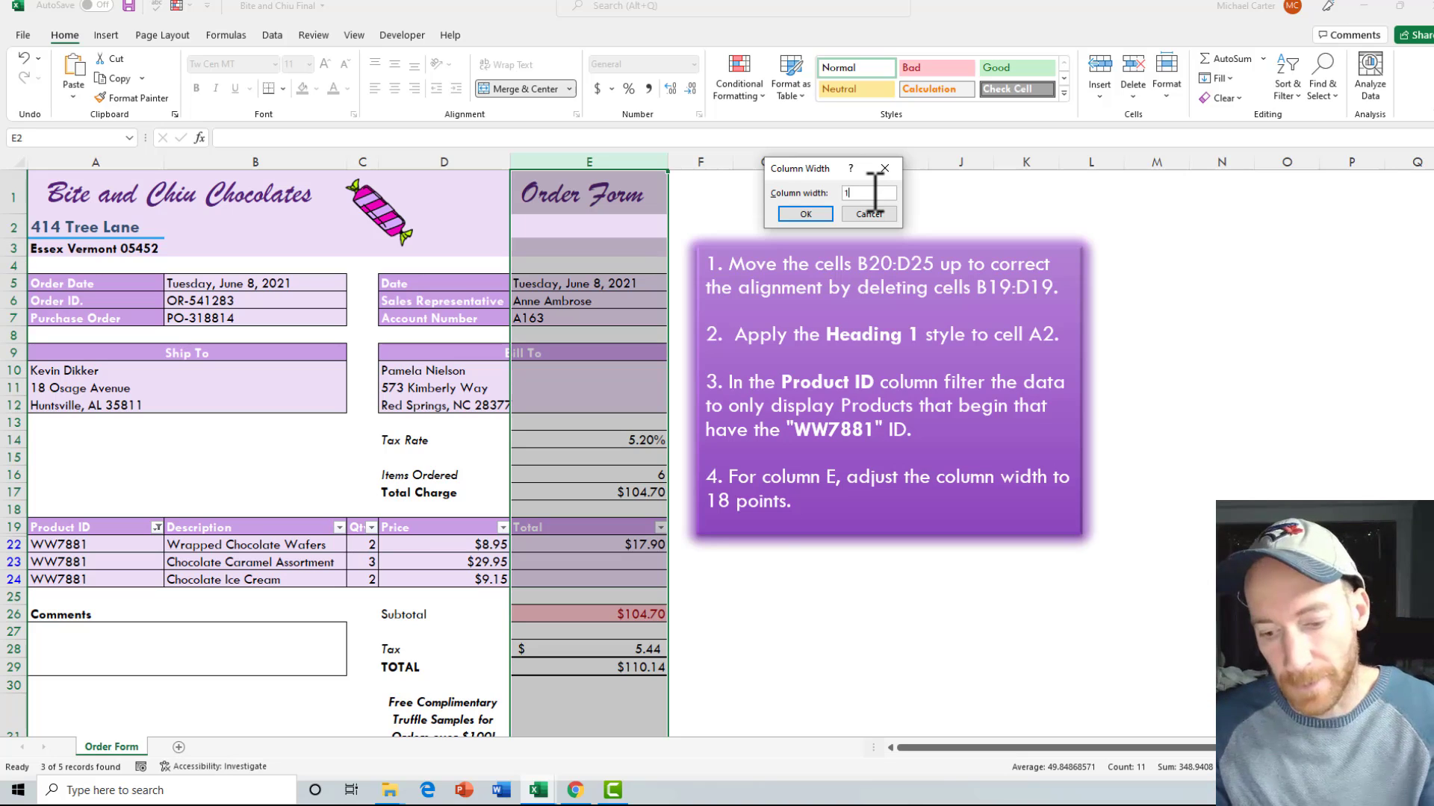
type("8")
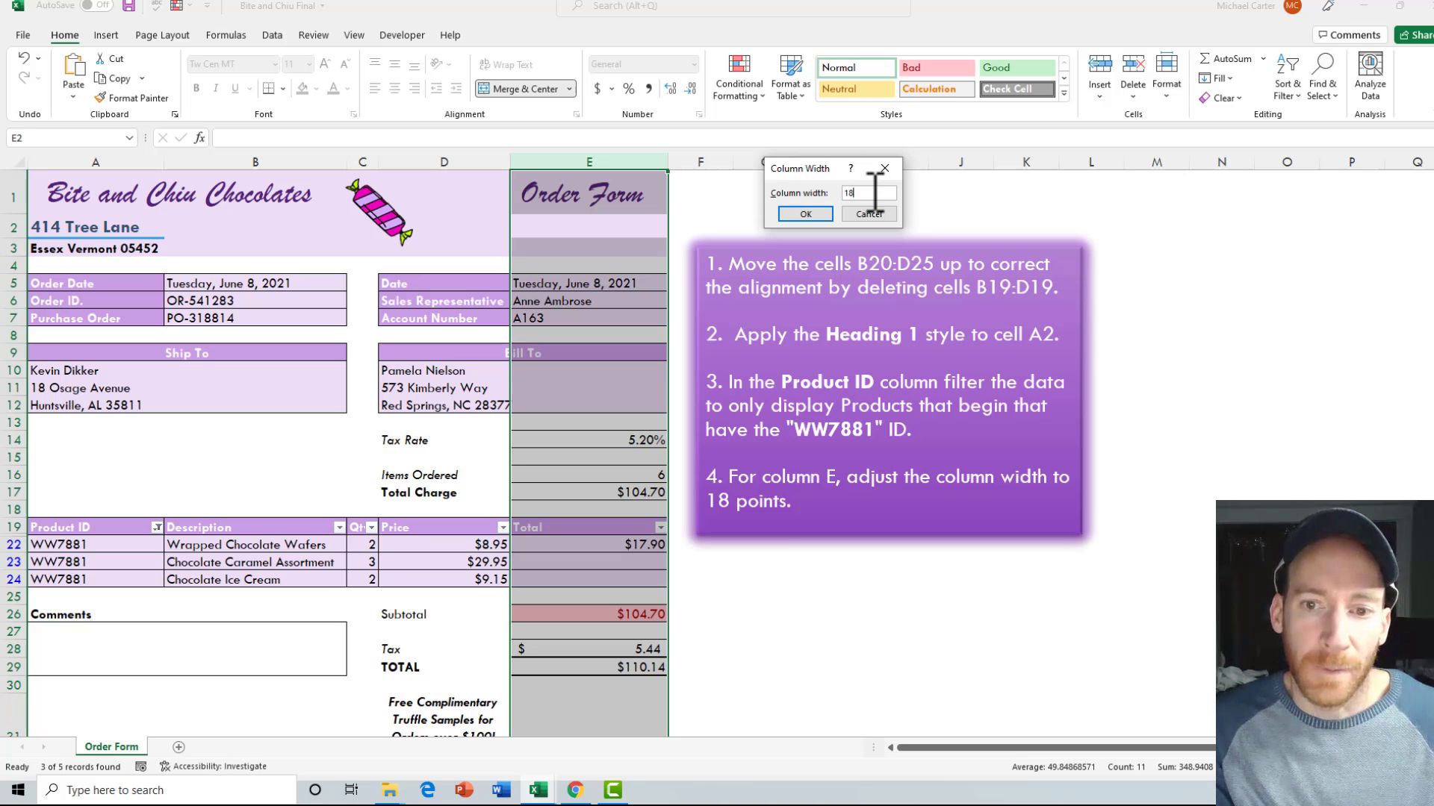
key("Return")
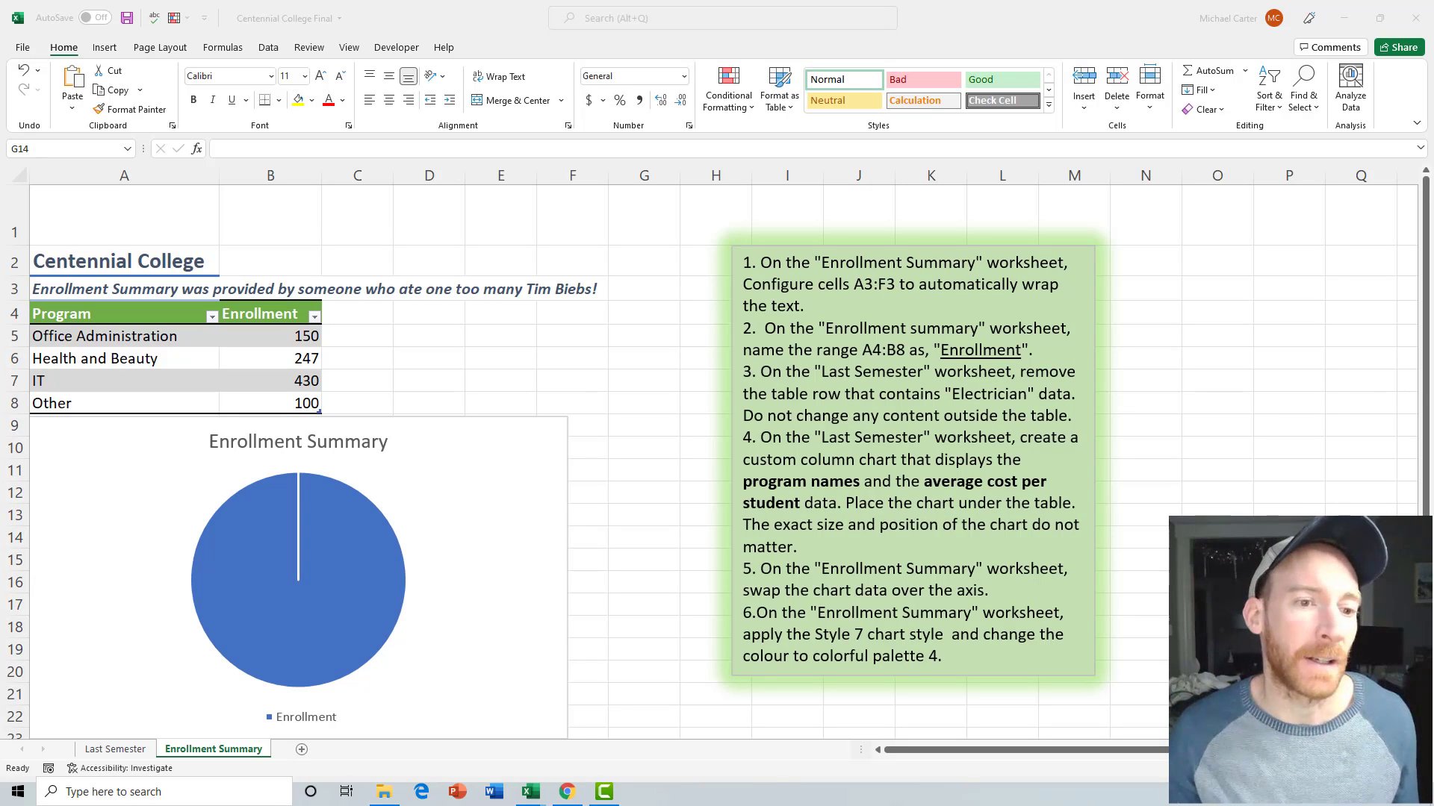
Step: On the Enrollment Summary sheet of the Centennial College workbook, wrap the text in cells A3:F3
left_click(145, 289)
left_click(138, 289)
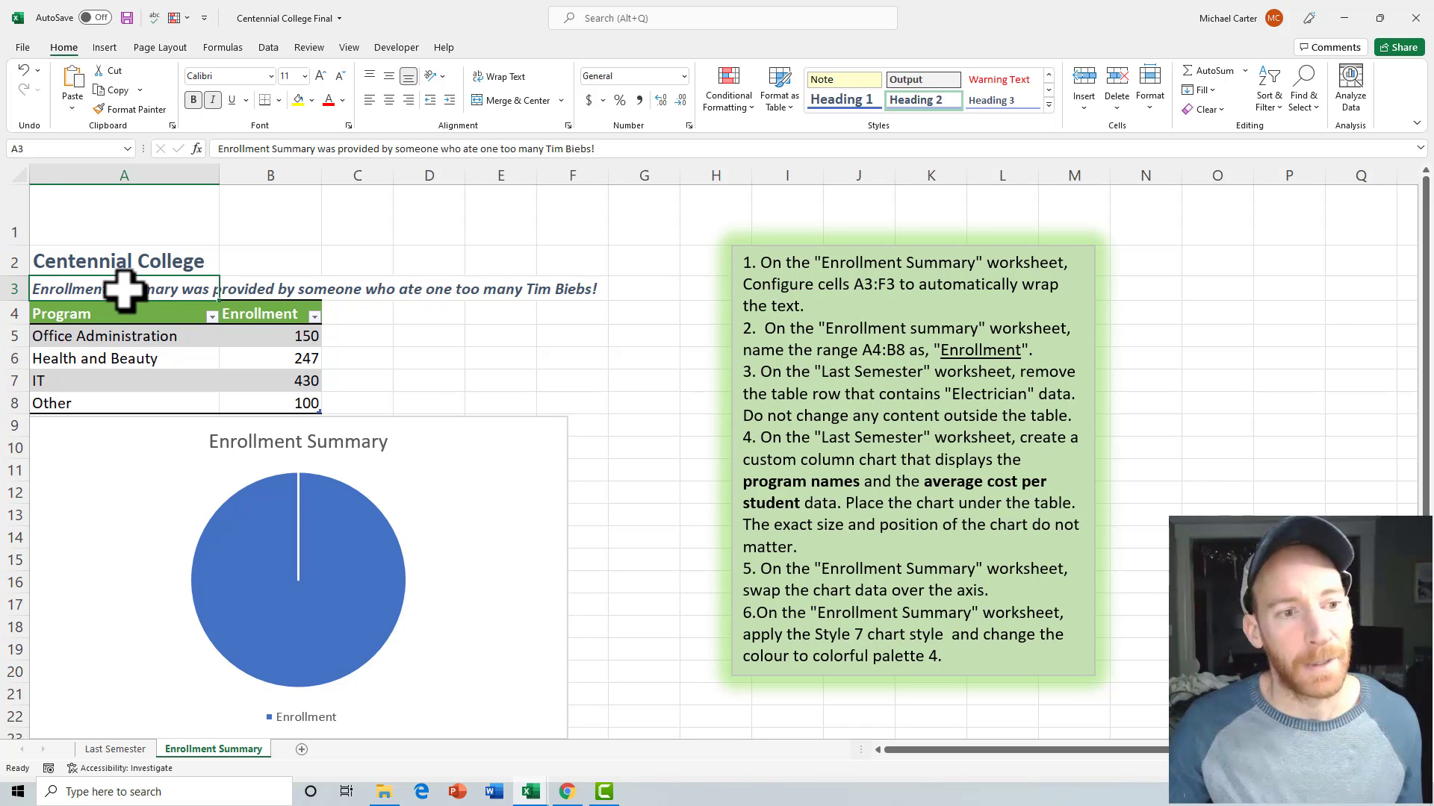
left_click_drag(134, 286, 580, 285)
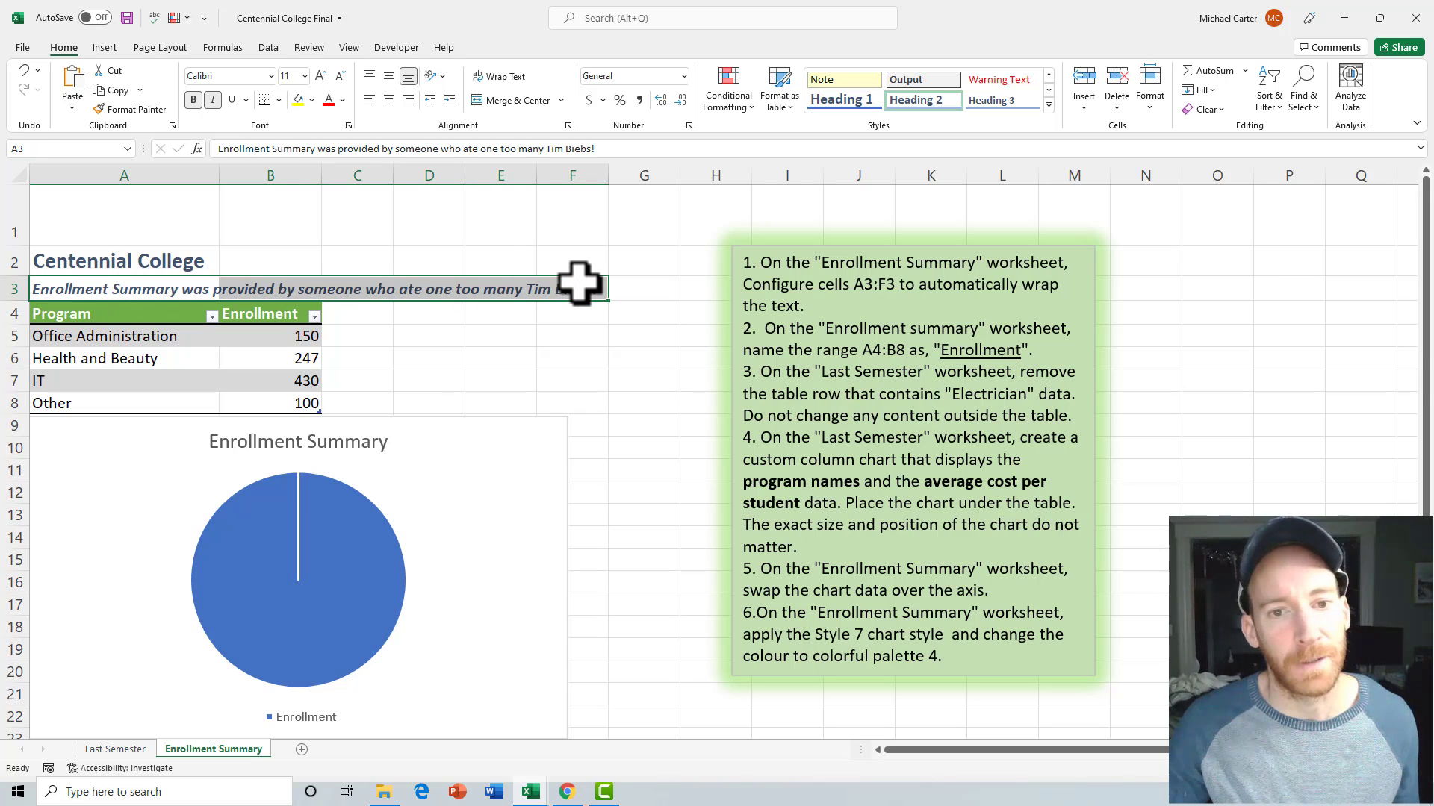
left_click(508, 77)
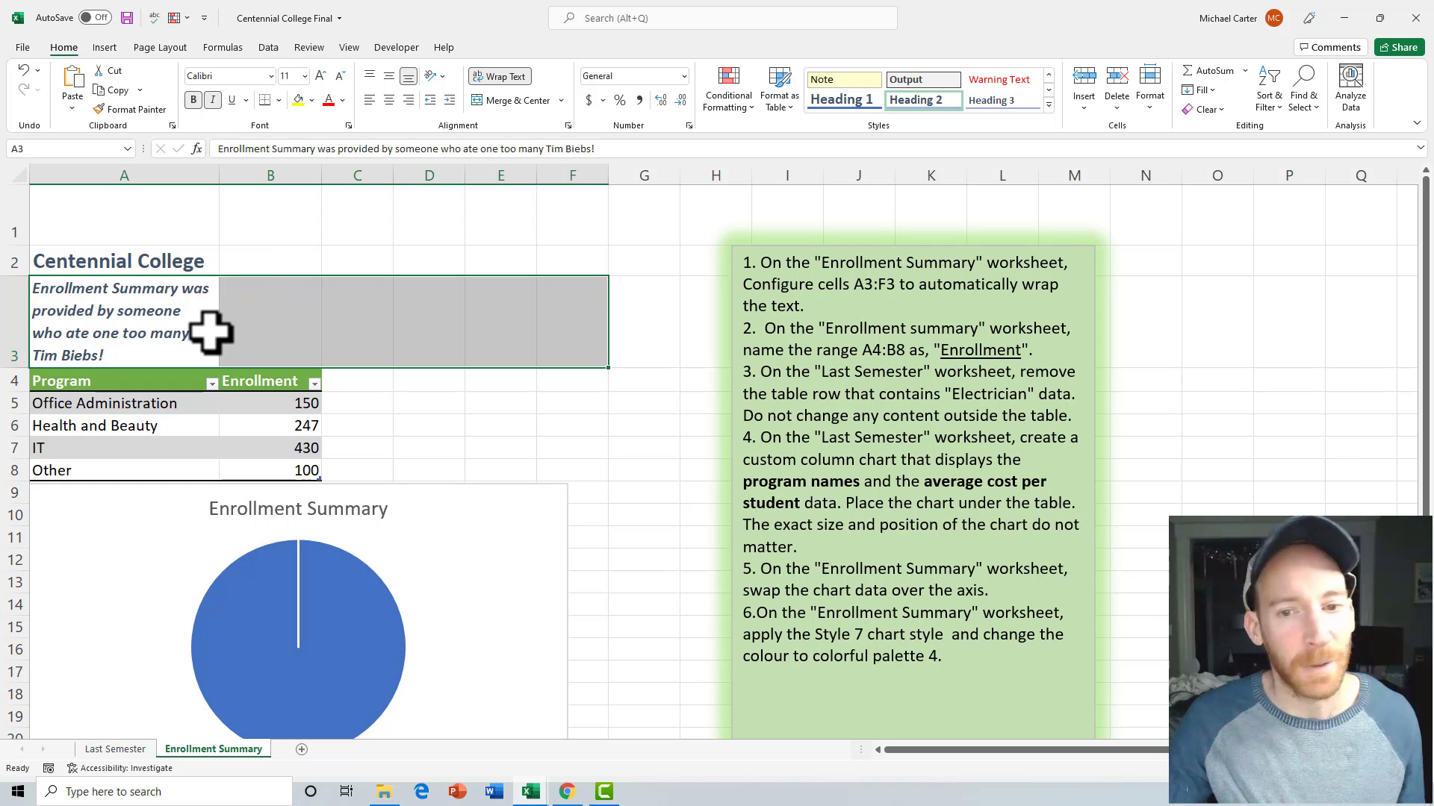
left_click(532, 403)
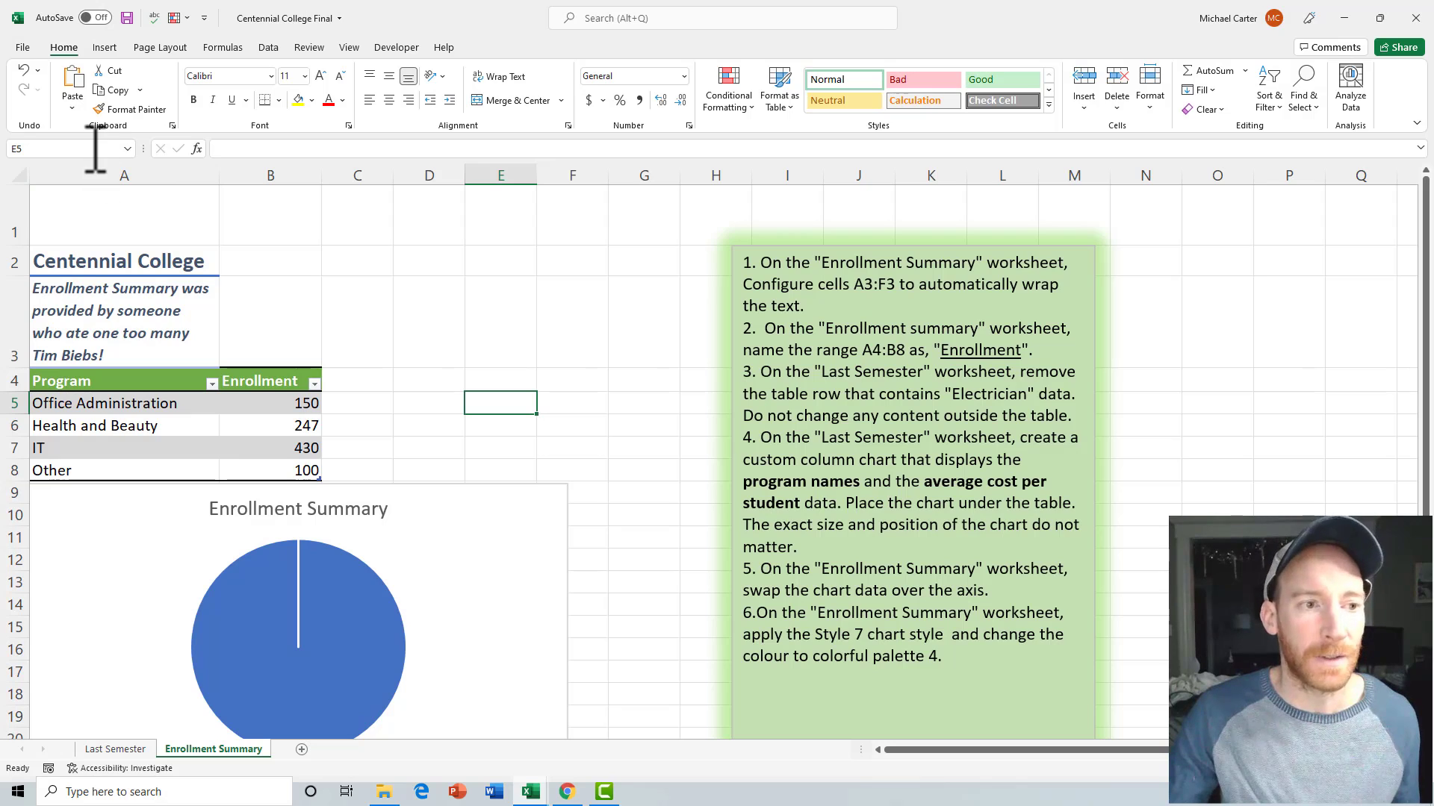
Step: Define the name Enrollment for the range A4:B8 on the Enrollment Summary sheet, with workbook scope
left_click(95, 148)
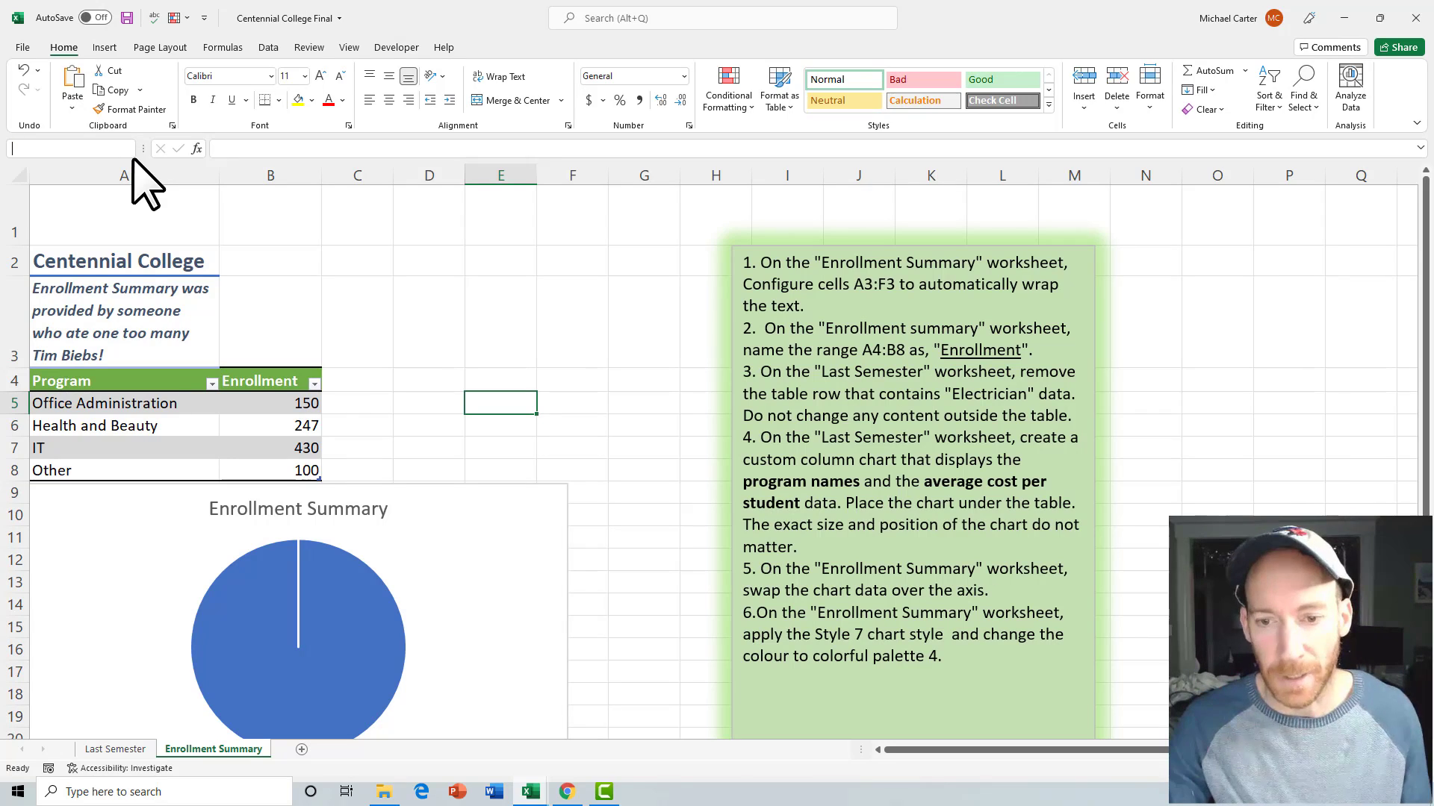
type("A4")
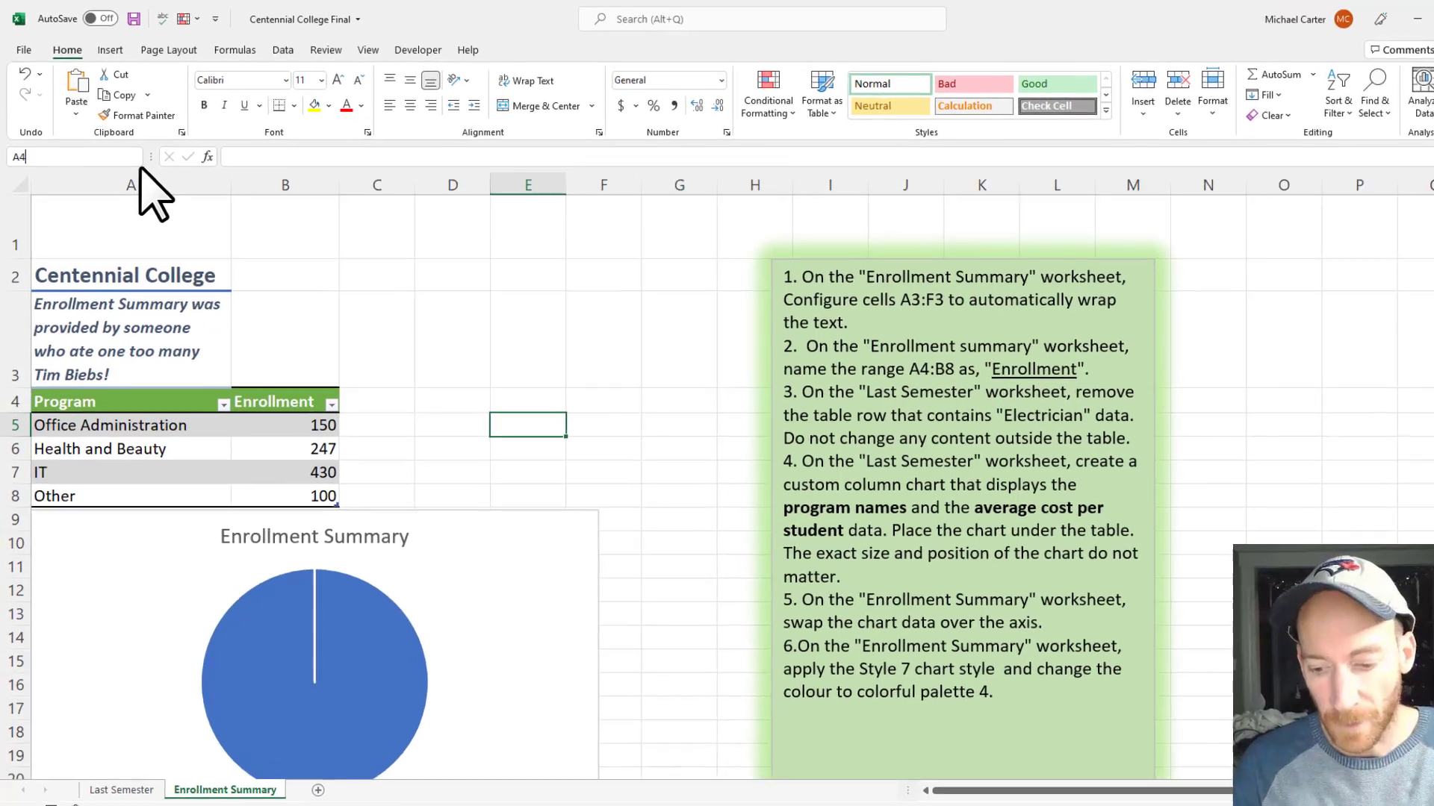
type(":")
type("B")
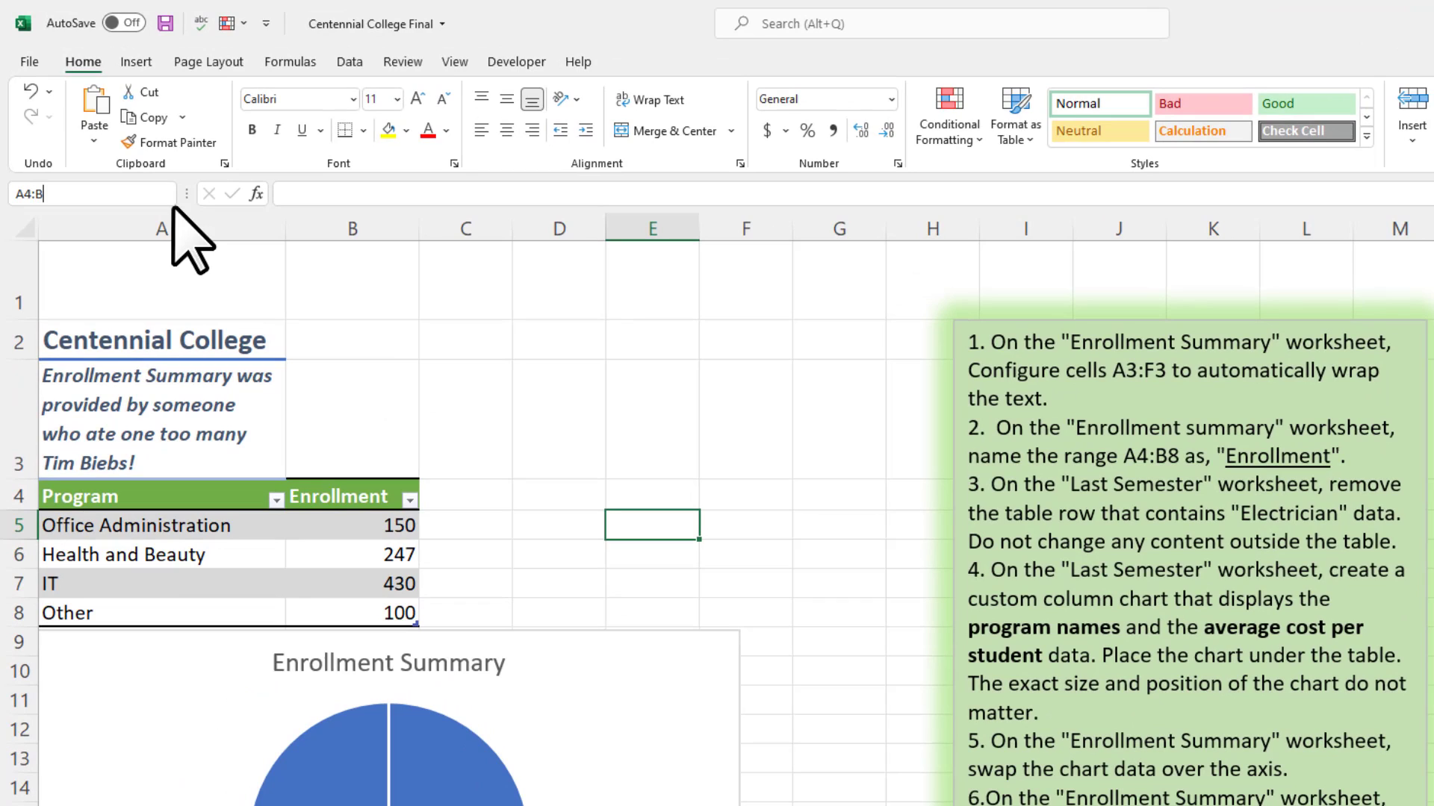
type("8")
key("Return")
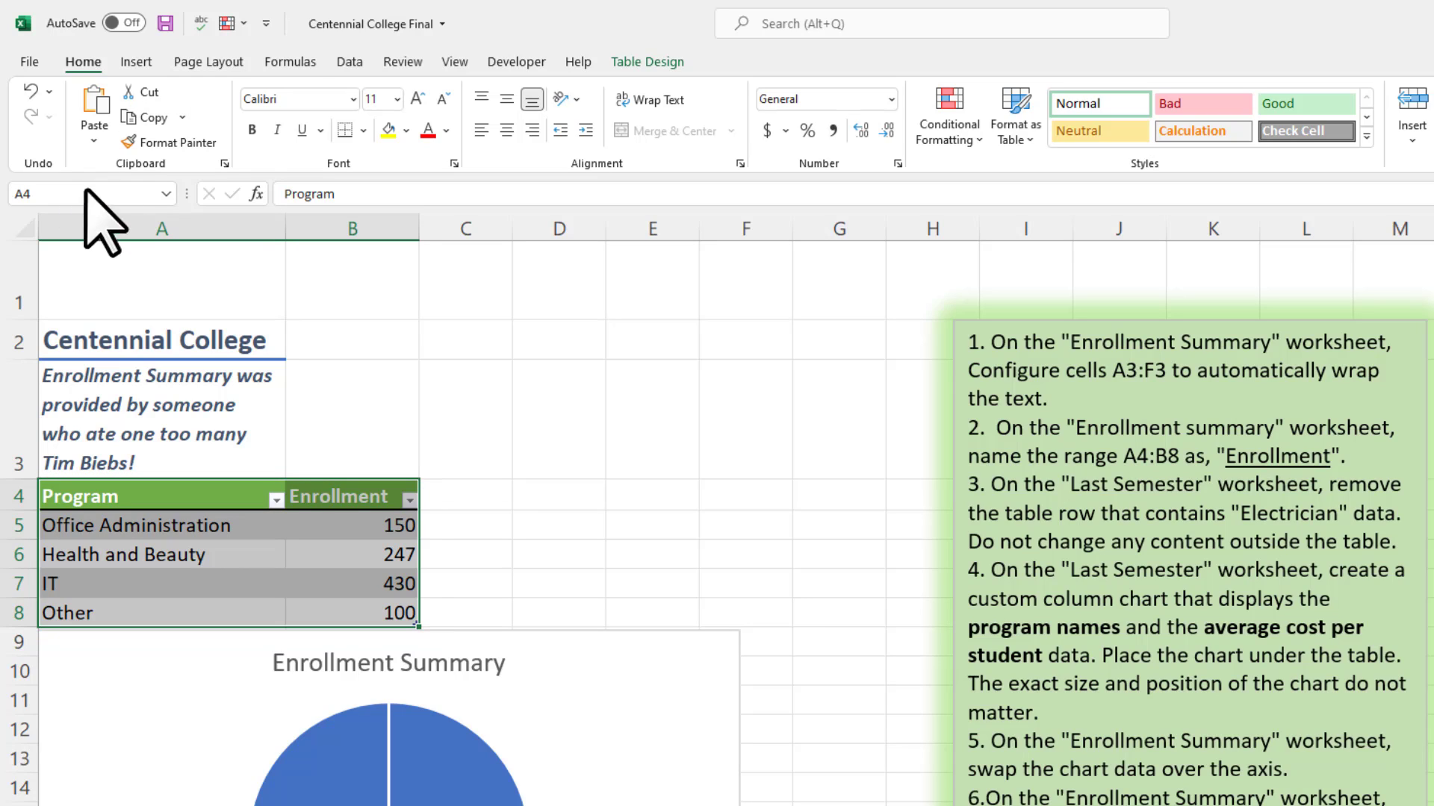
left_click(345, 59)
left_click(299, 63)
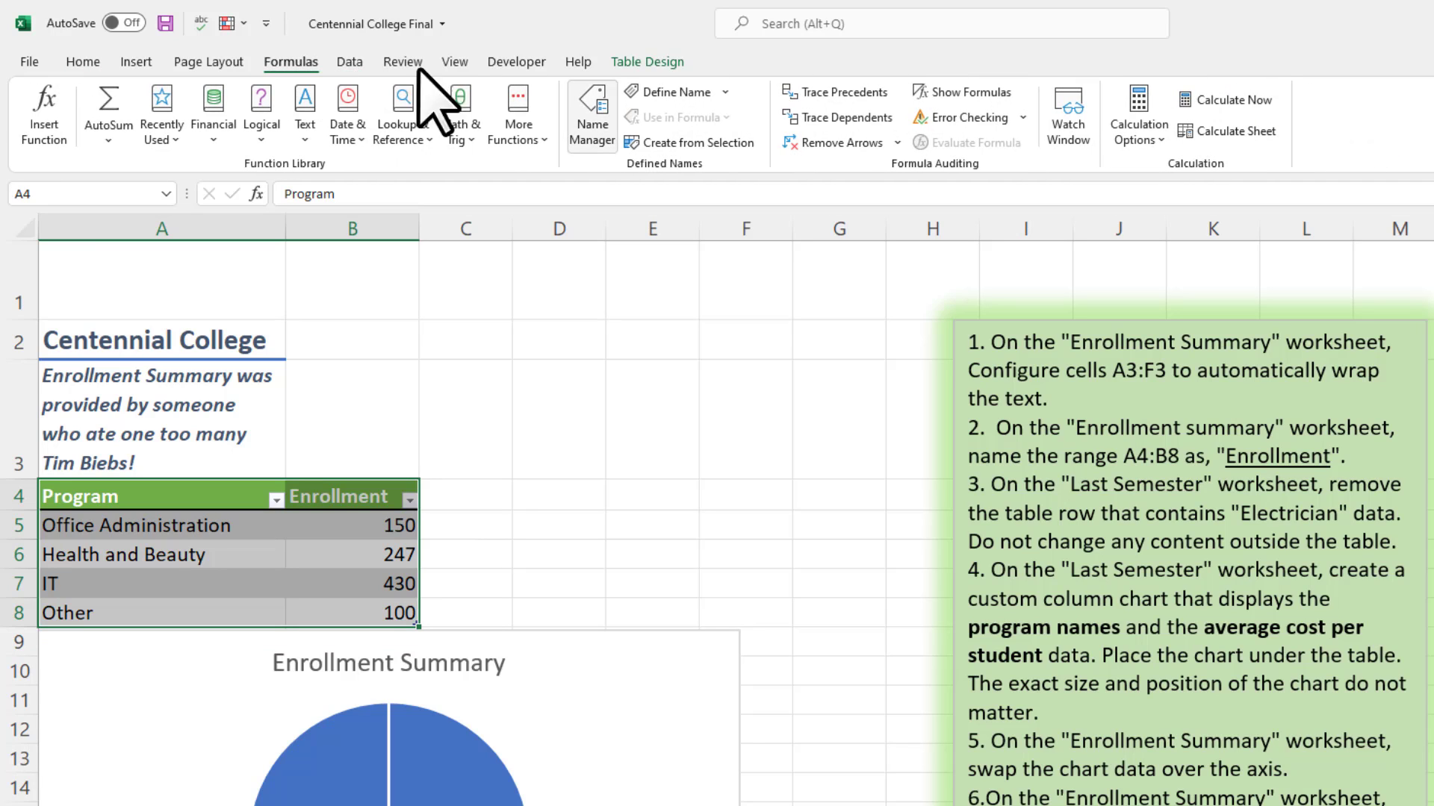
left_click(676, 93)
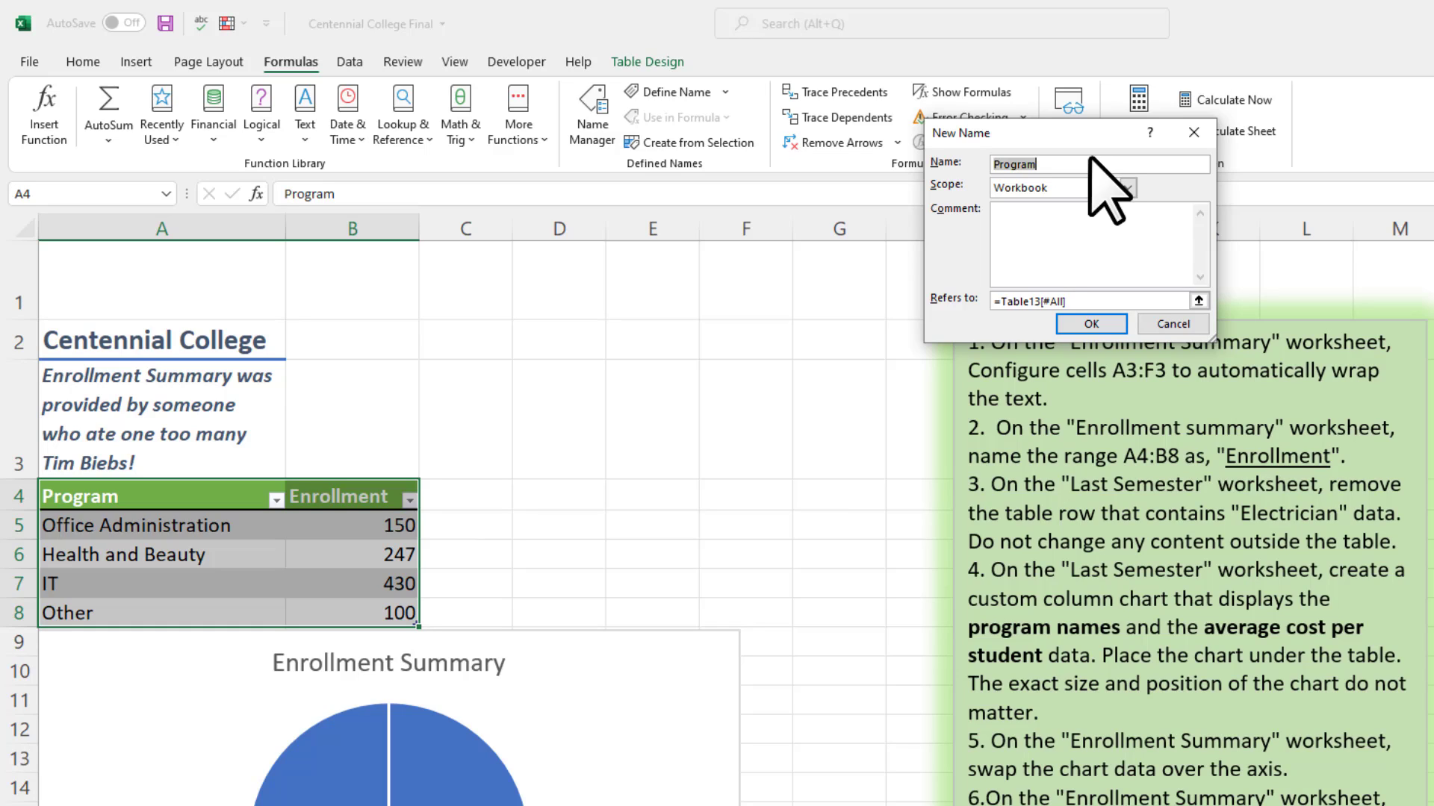
key("BackSpace")
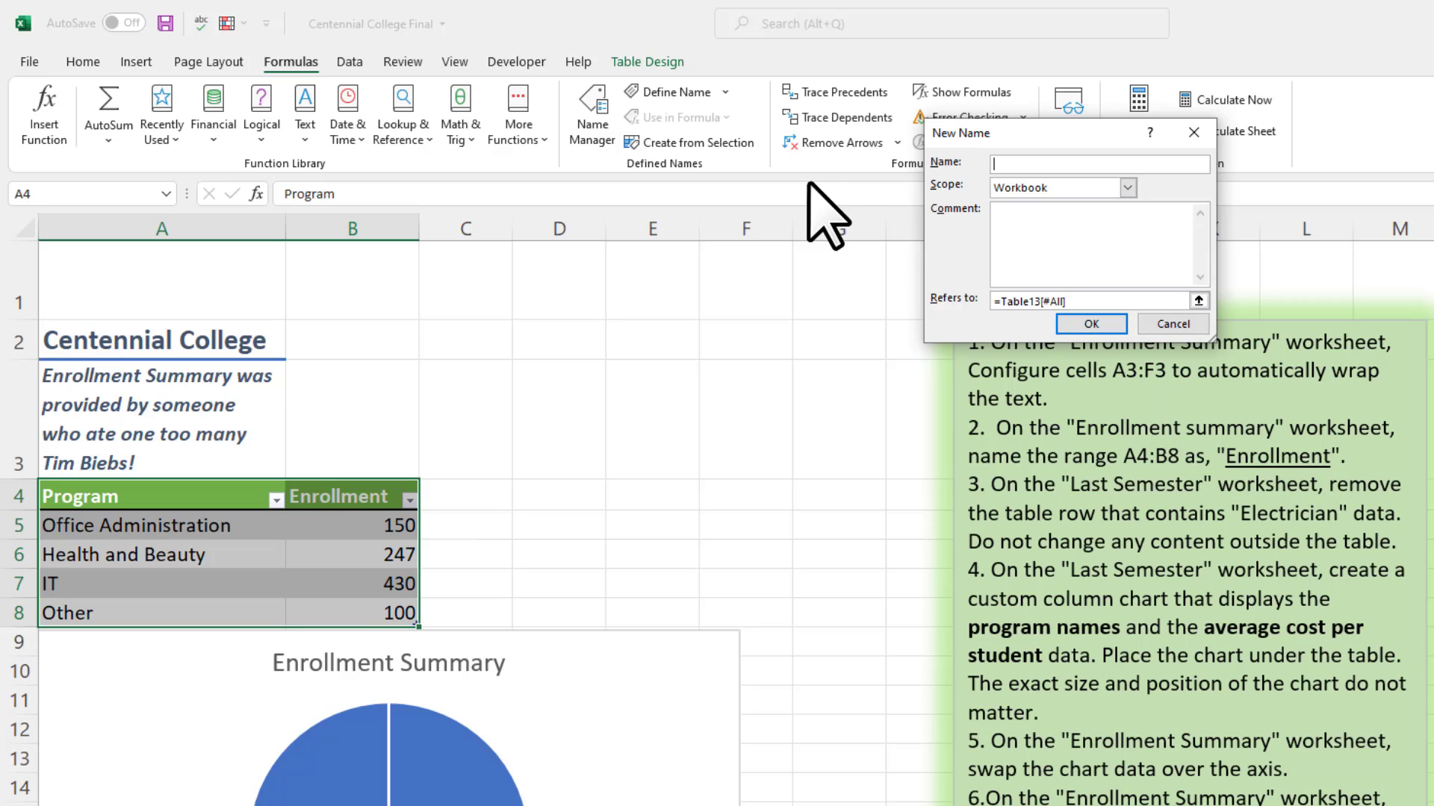
type("Enrollment")
left_click(1094, 325)
Step: Check the Enrollment named range by going to it from an empty cell
left_click(670, 522)
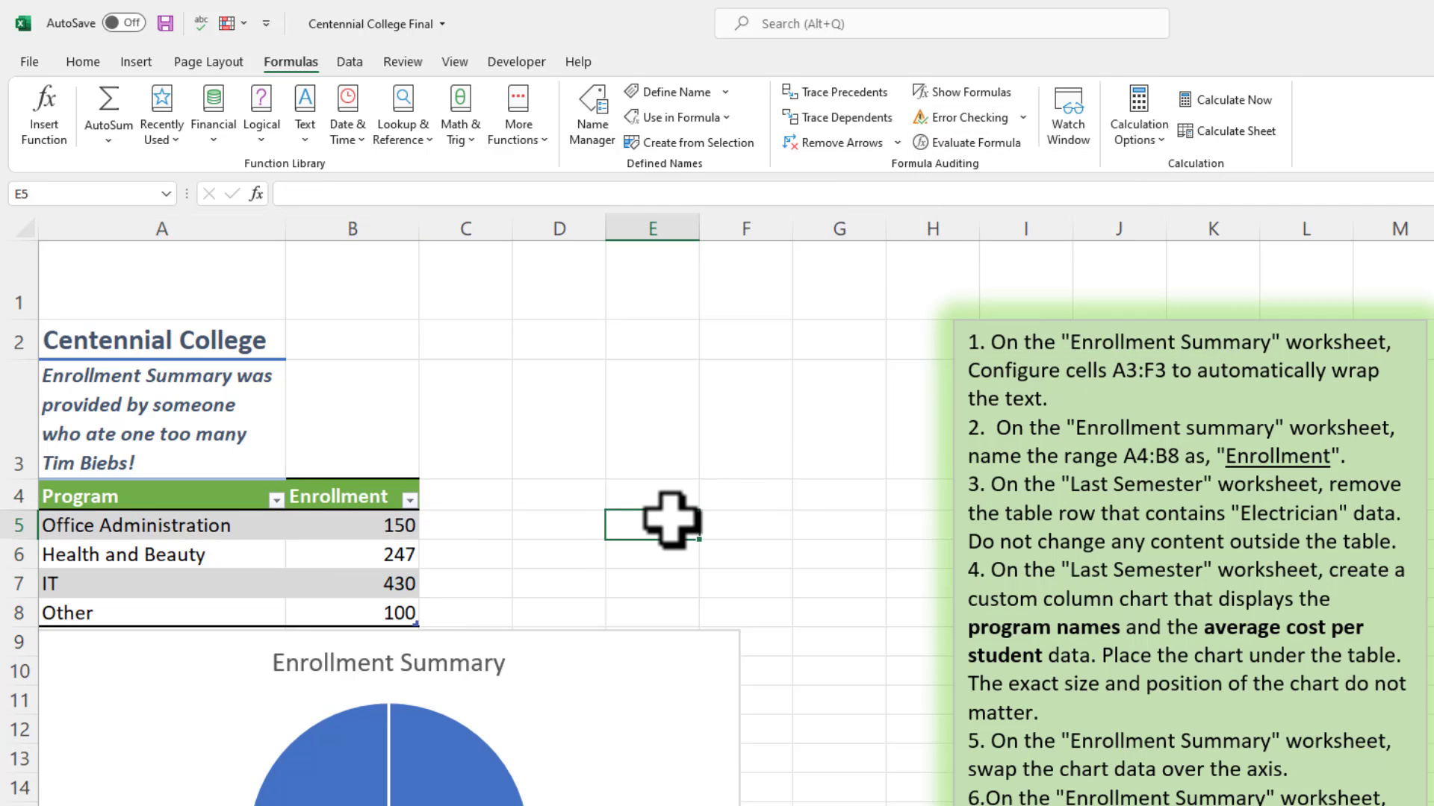
left_click(166, 194)
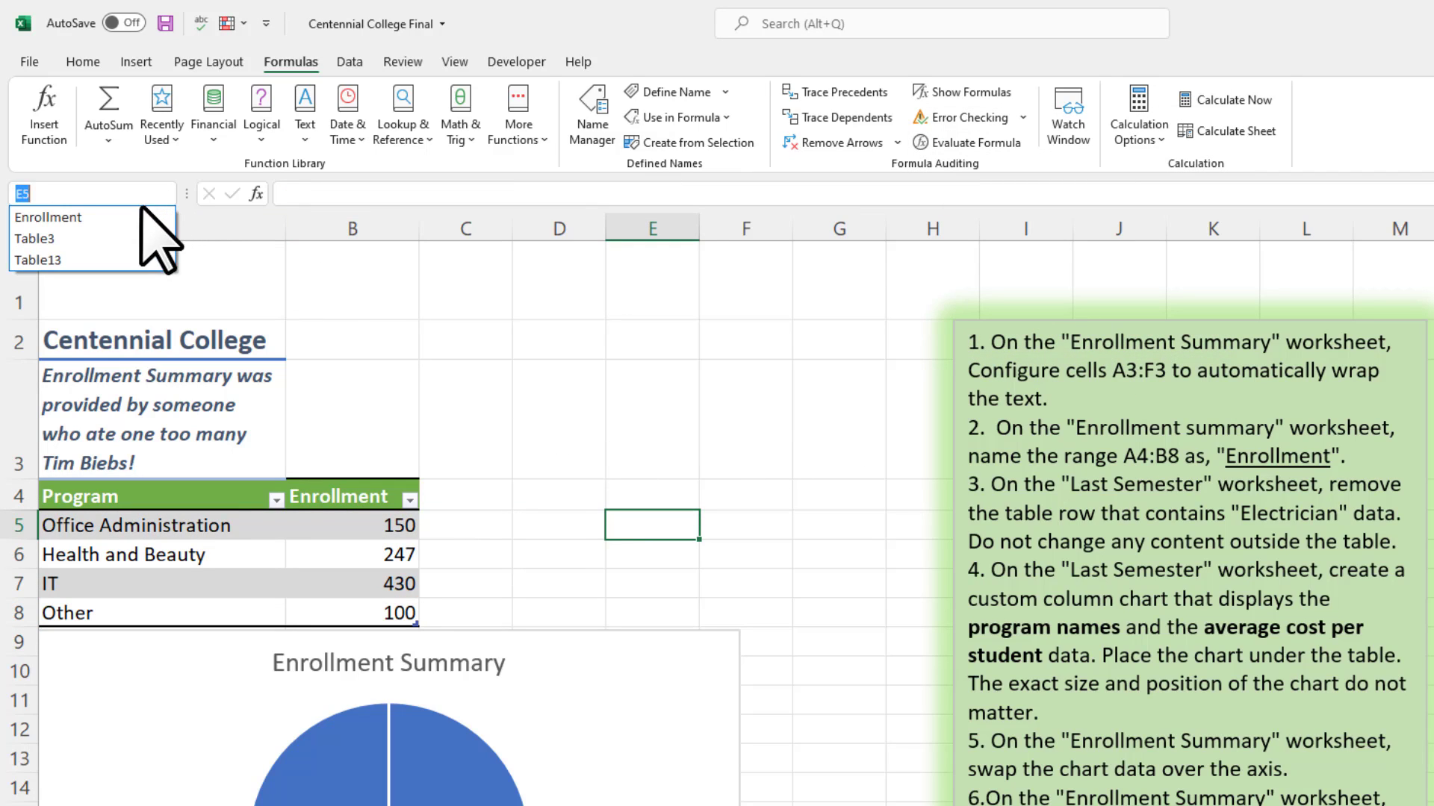
left_click(104, 218)
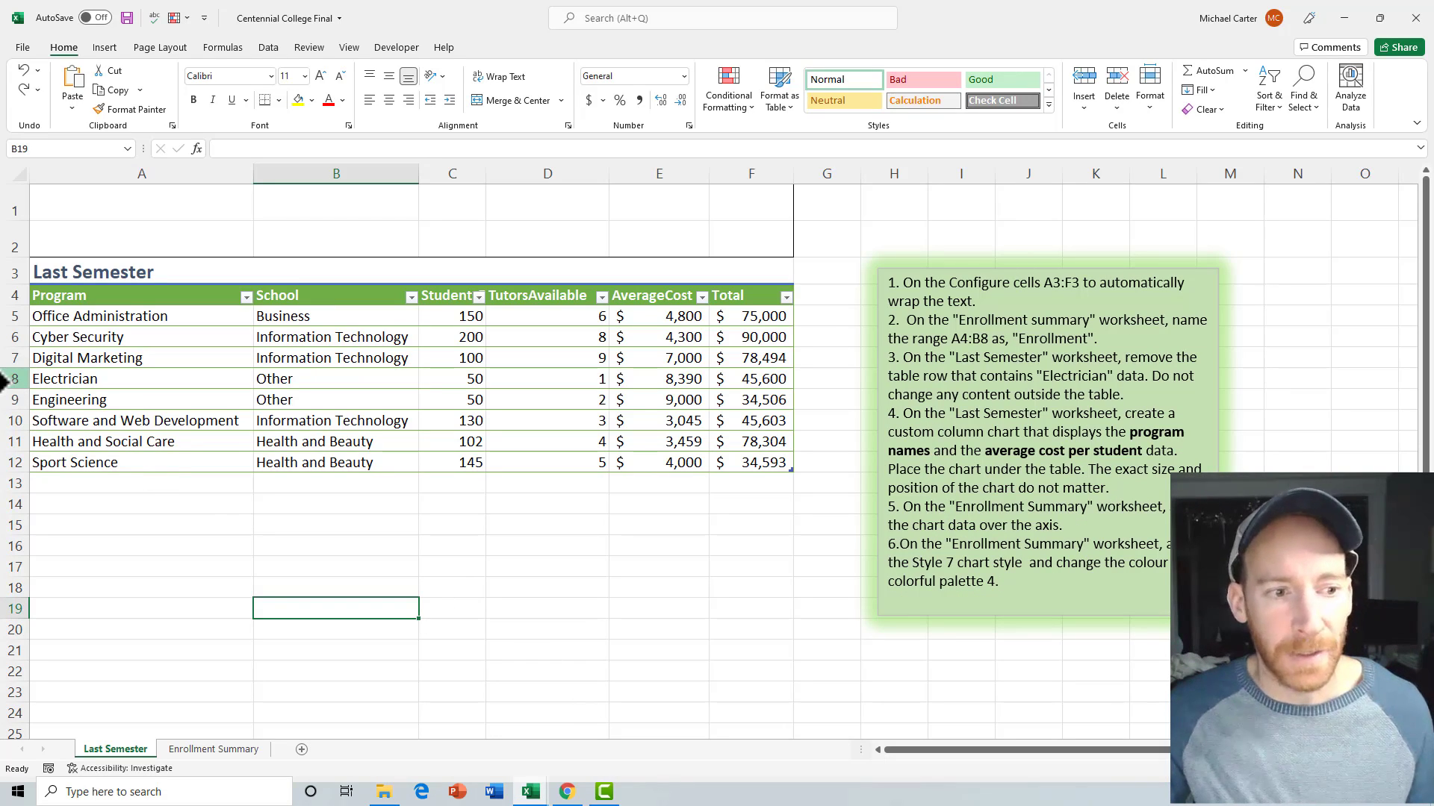
Step: On the Last Semester sheet, delete the Electrician row from the table only, leaving content outside the table untouched
left_click(9, 379)
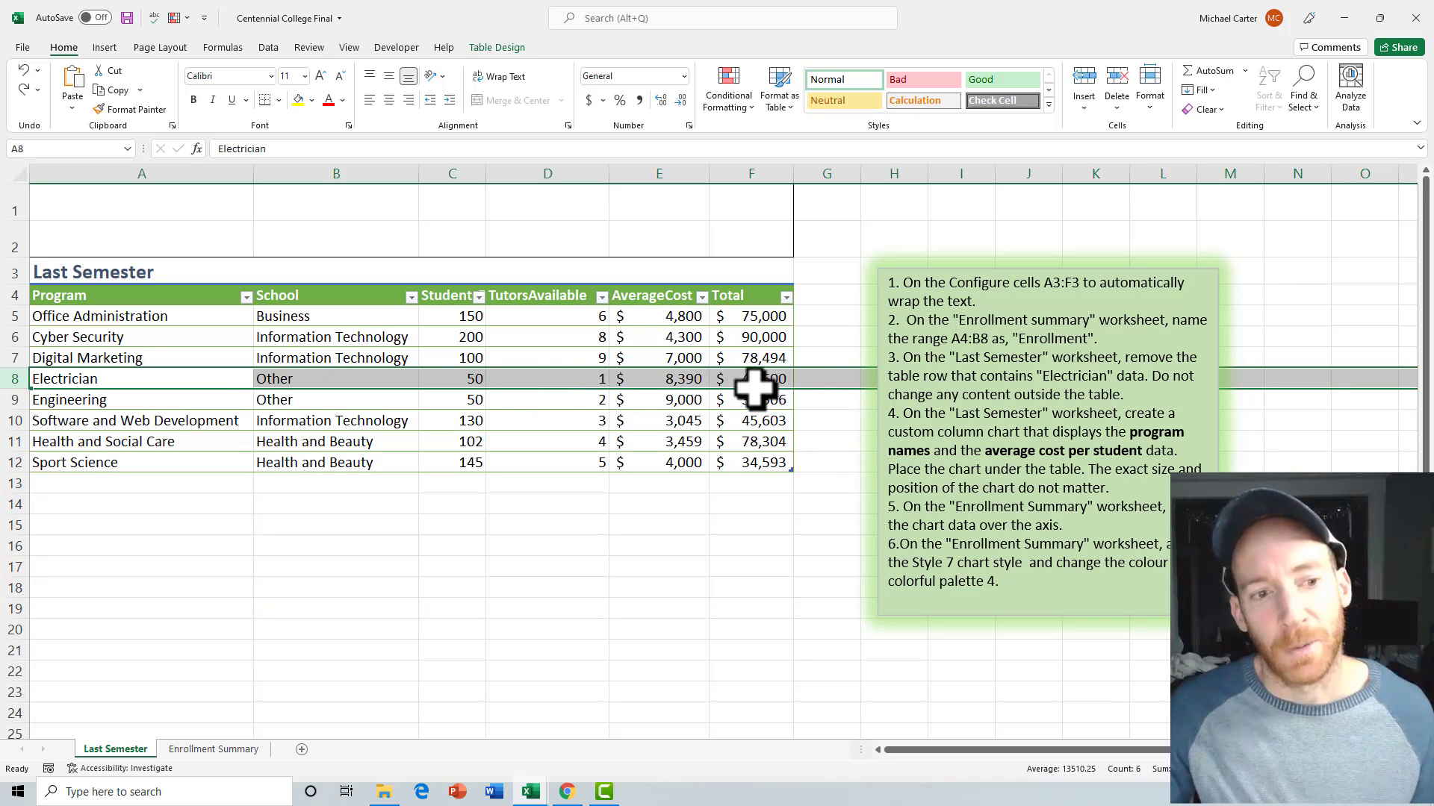
left_click_drag(174, 379, 731, 383)
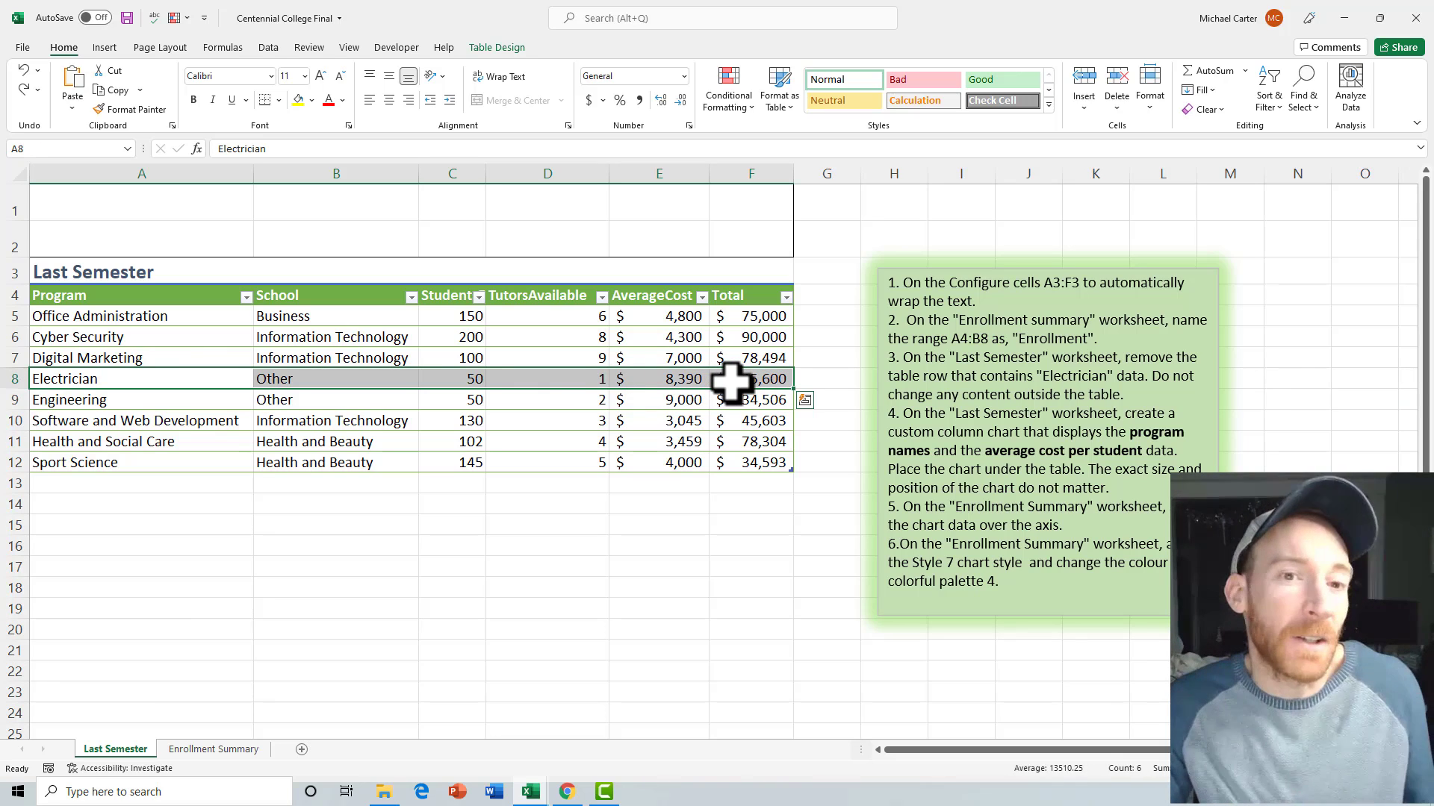
left_click(505, 48)
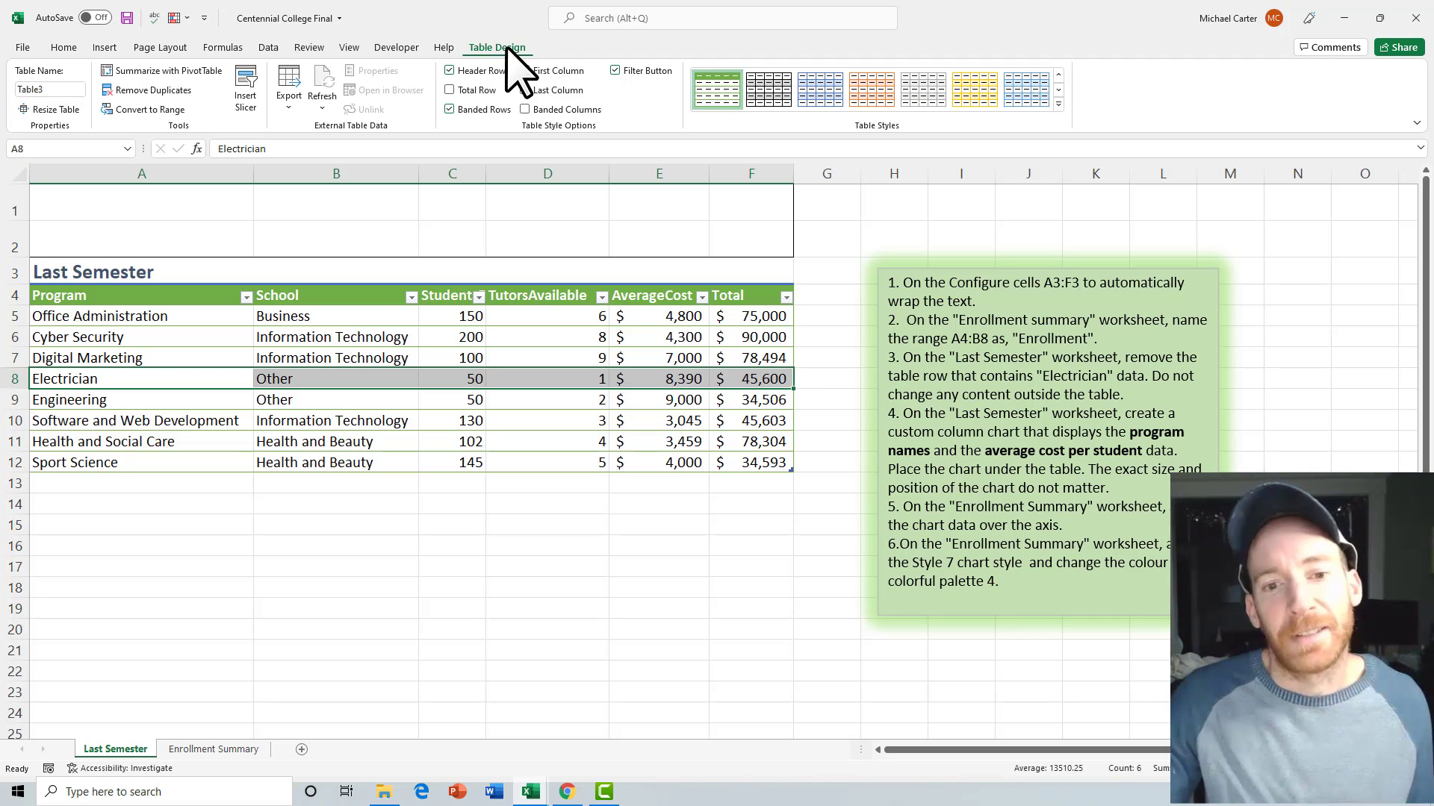
right_click(308, 375)
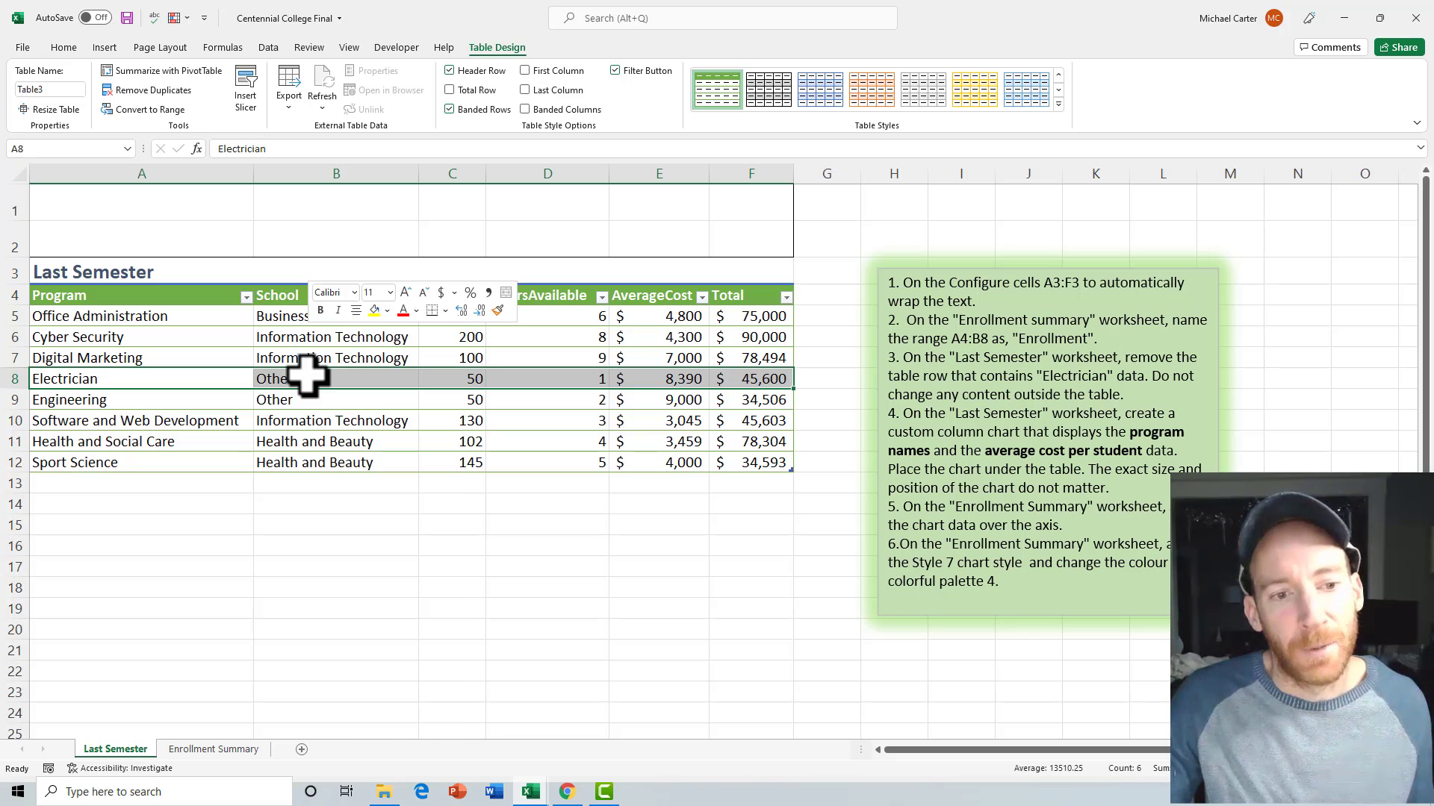
mouse_move(386, 527)
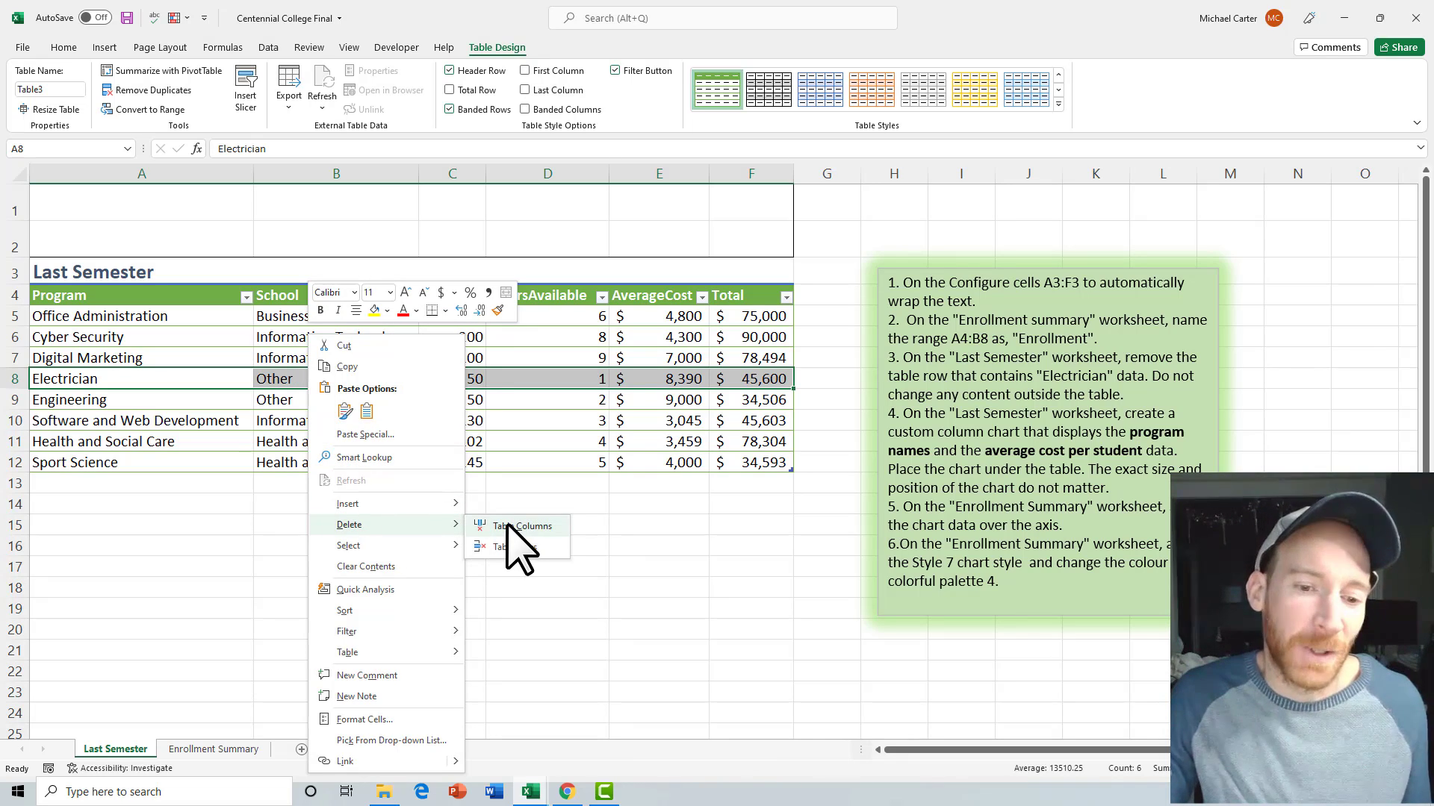
left_click(545, 551)
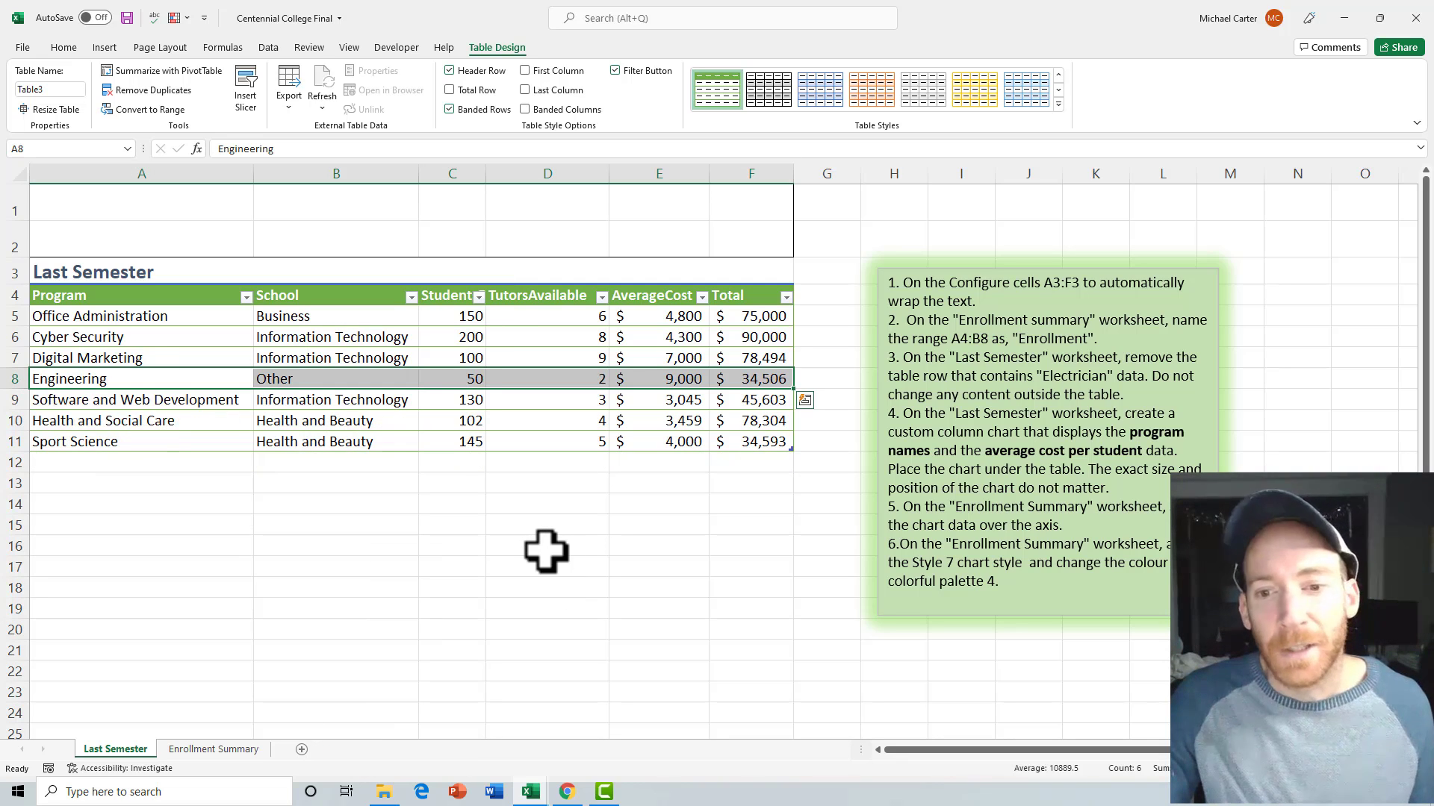
Step: Create a clustered column chart from the Last Semester table's Program and AverageCost columns and place it under the table
left_click(833, 379)
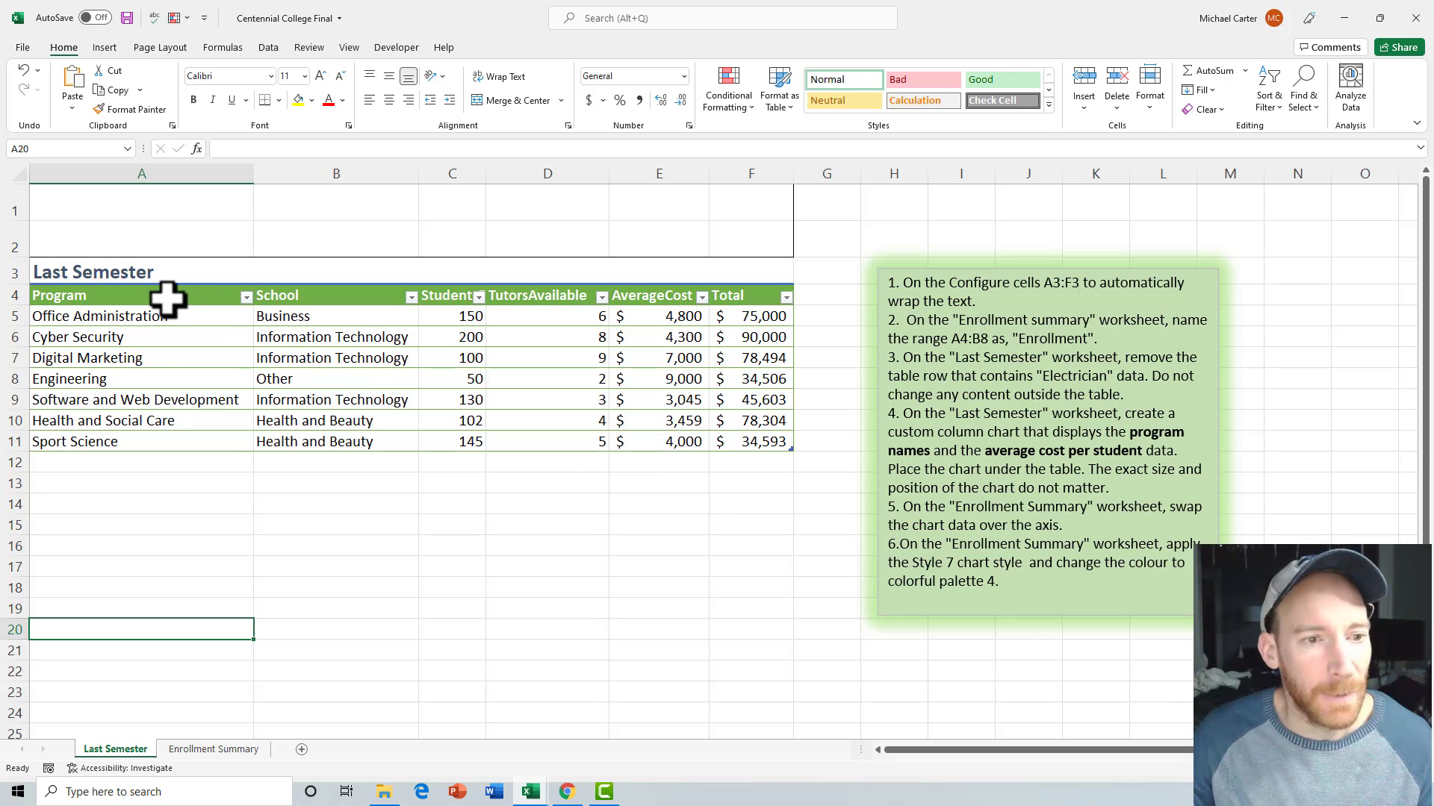
left_click_drag(165, 298, 153, 441)
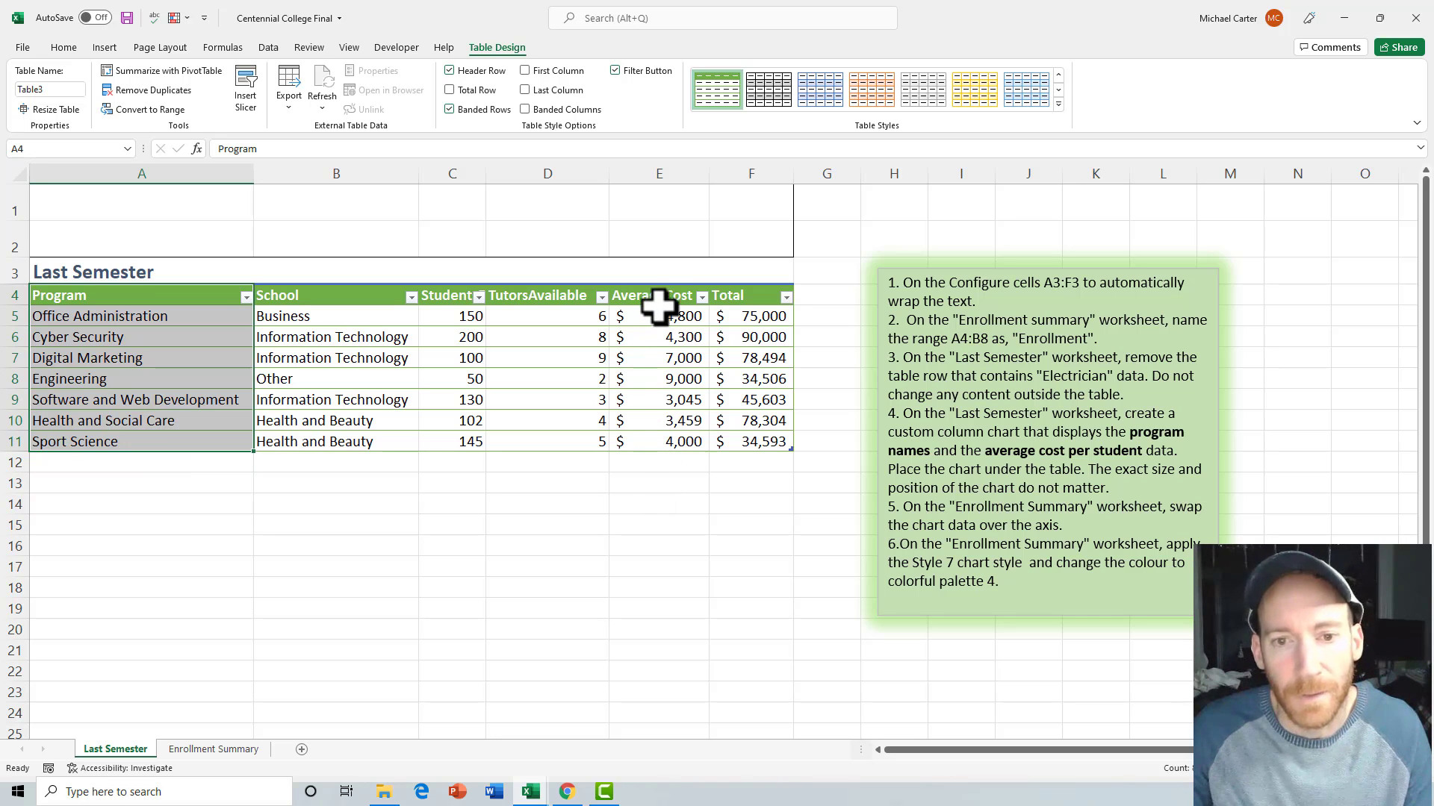
key("ctrl+q")
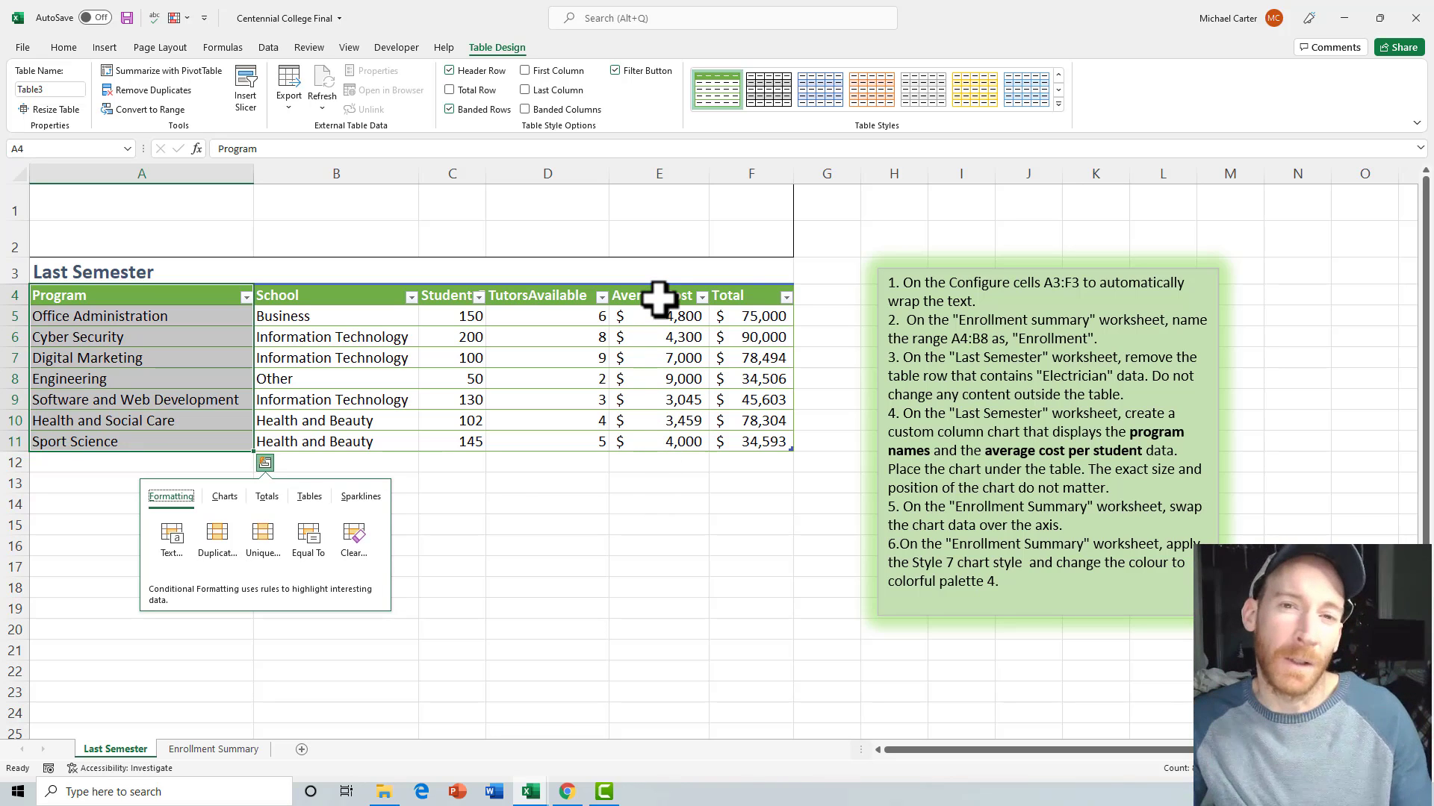
key("ctrl")
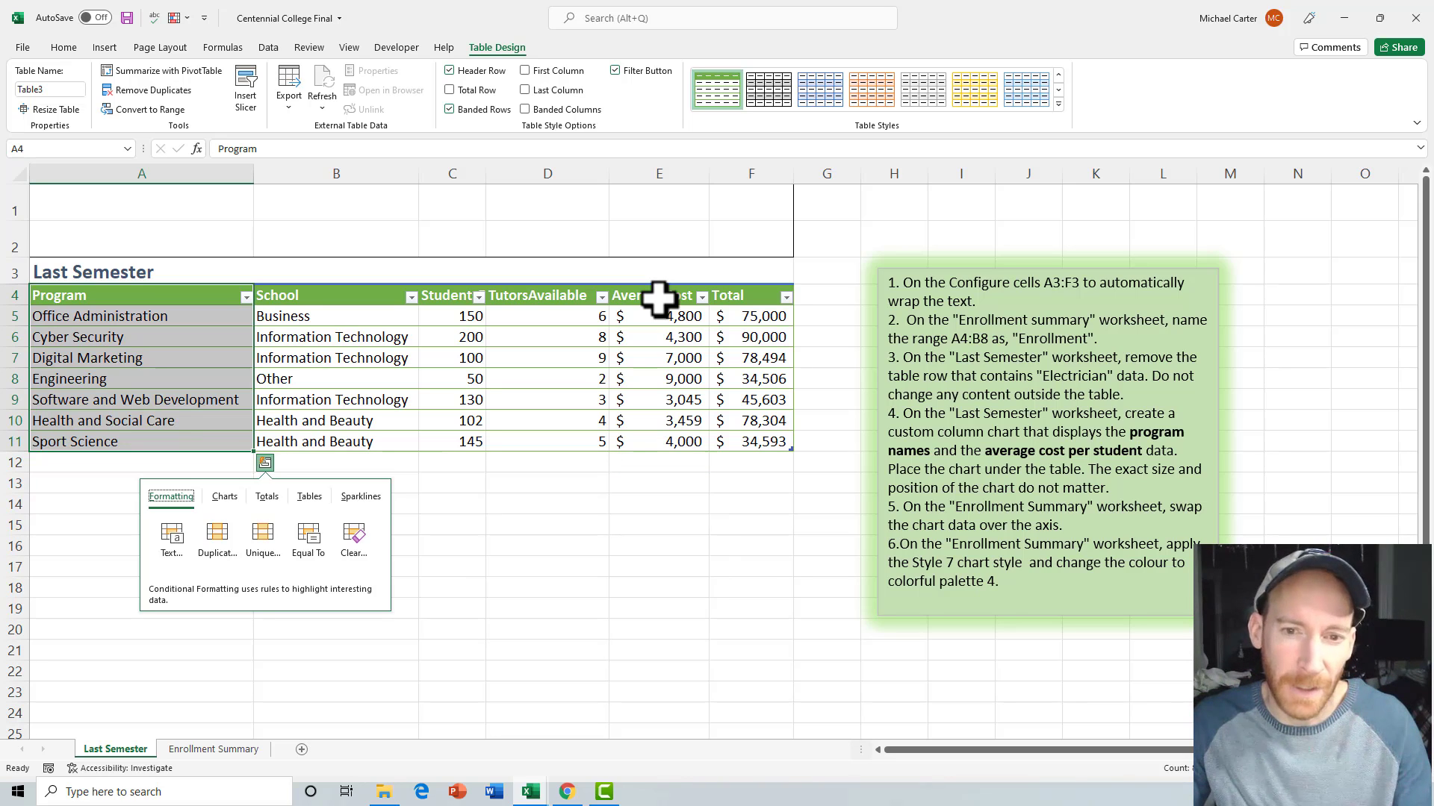
left_click_drag(659, 298, 662, 439)
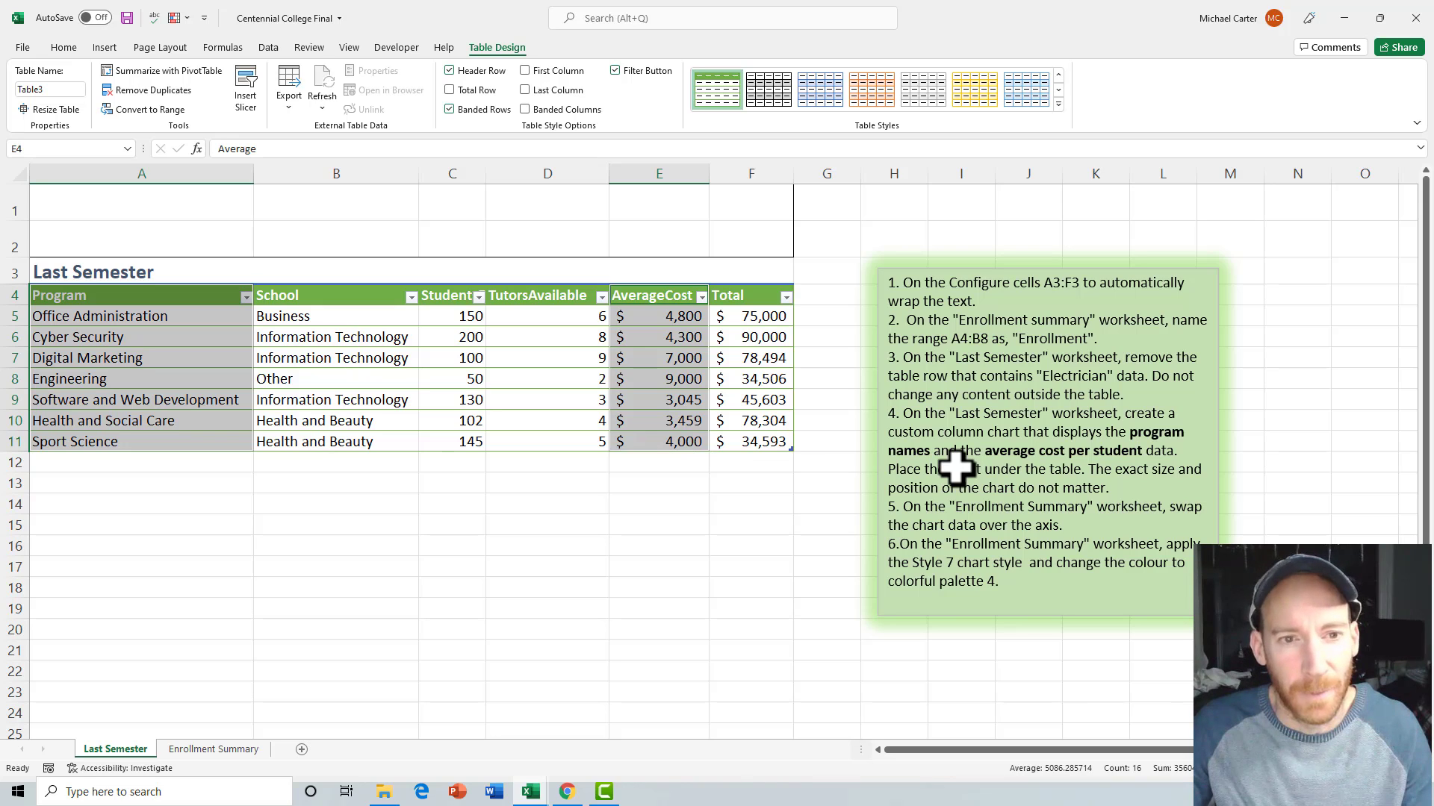
left_click(104, 48)
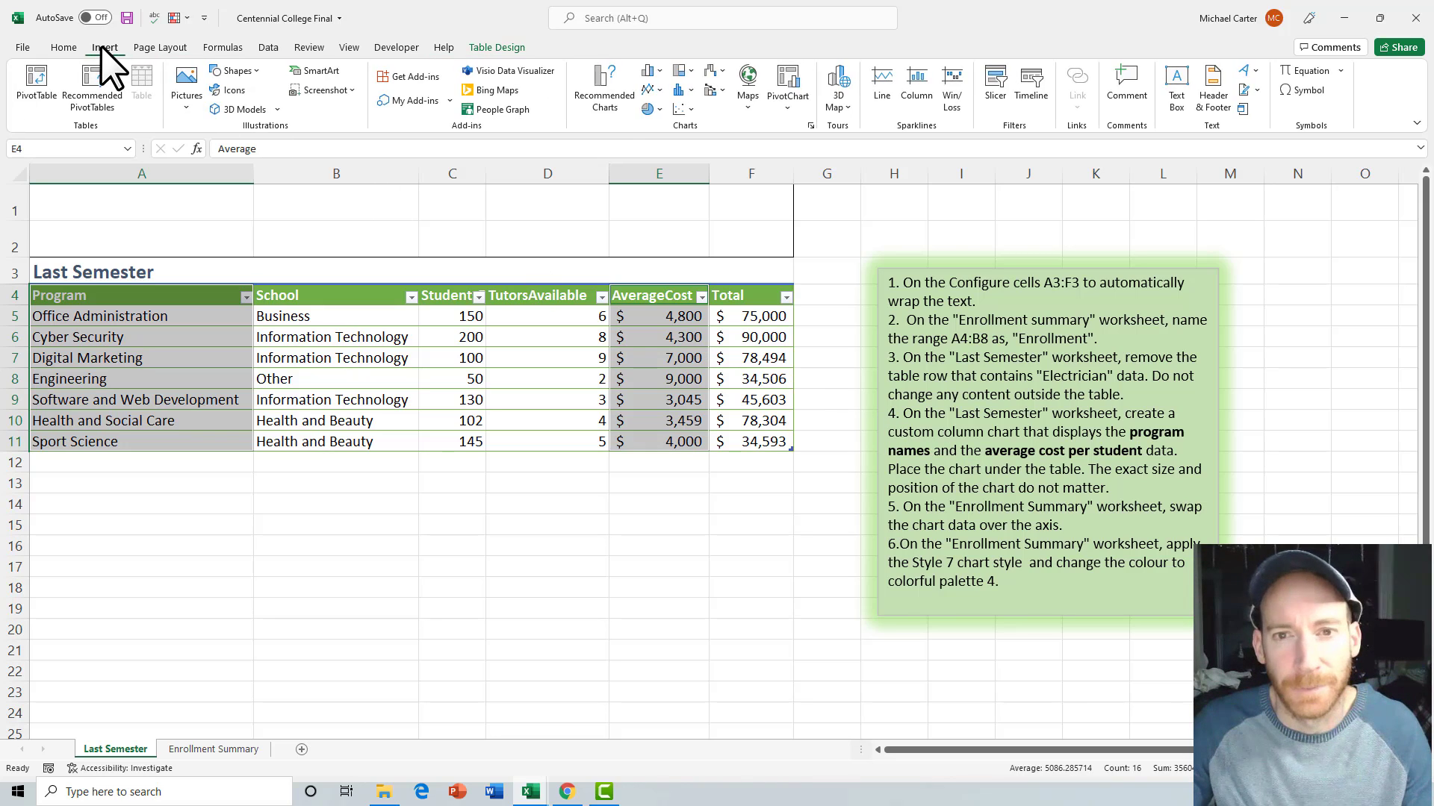
left_click(611, 96)
left_click(598, 195)
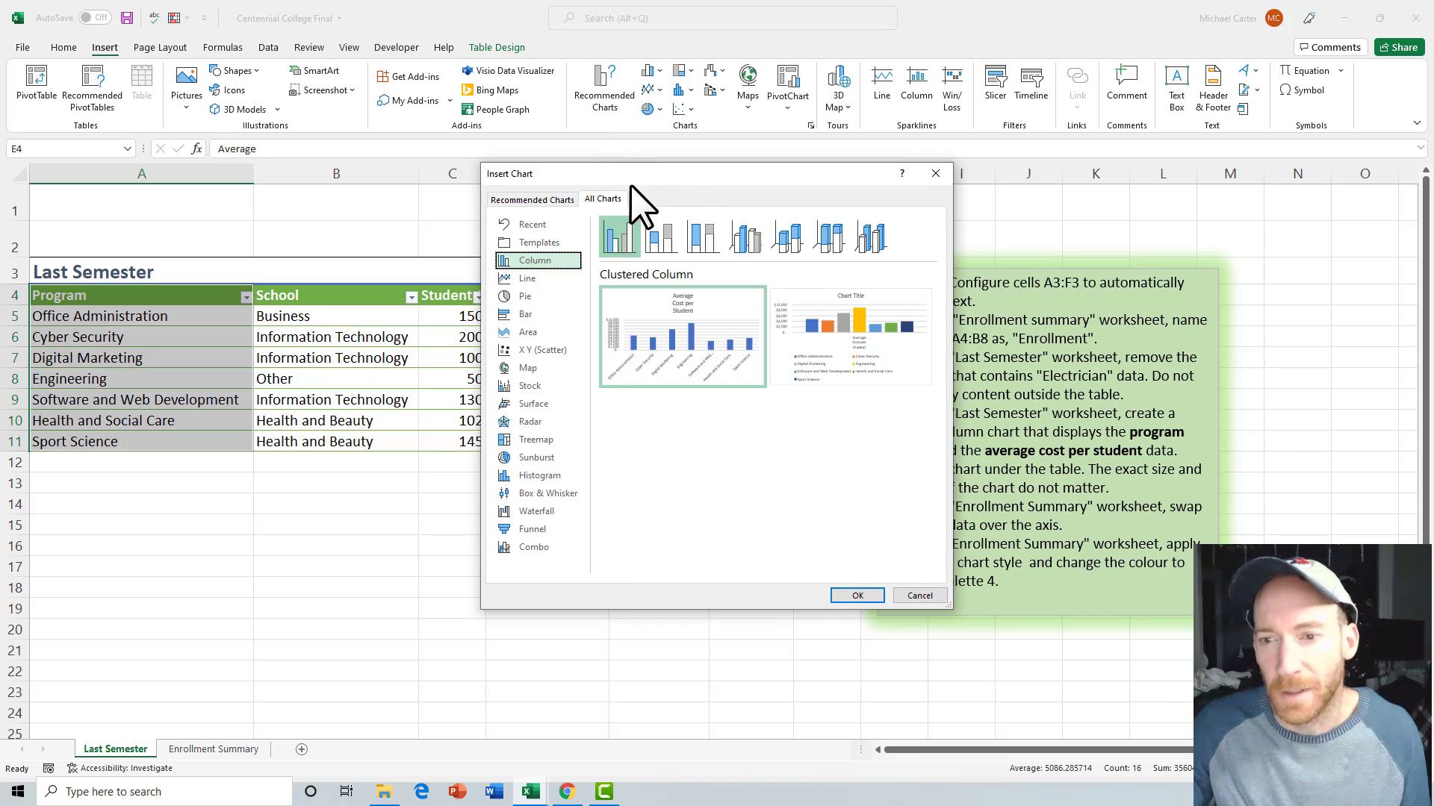
left_click_drag(670, 169, 540, 176)
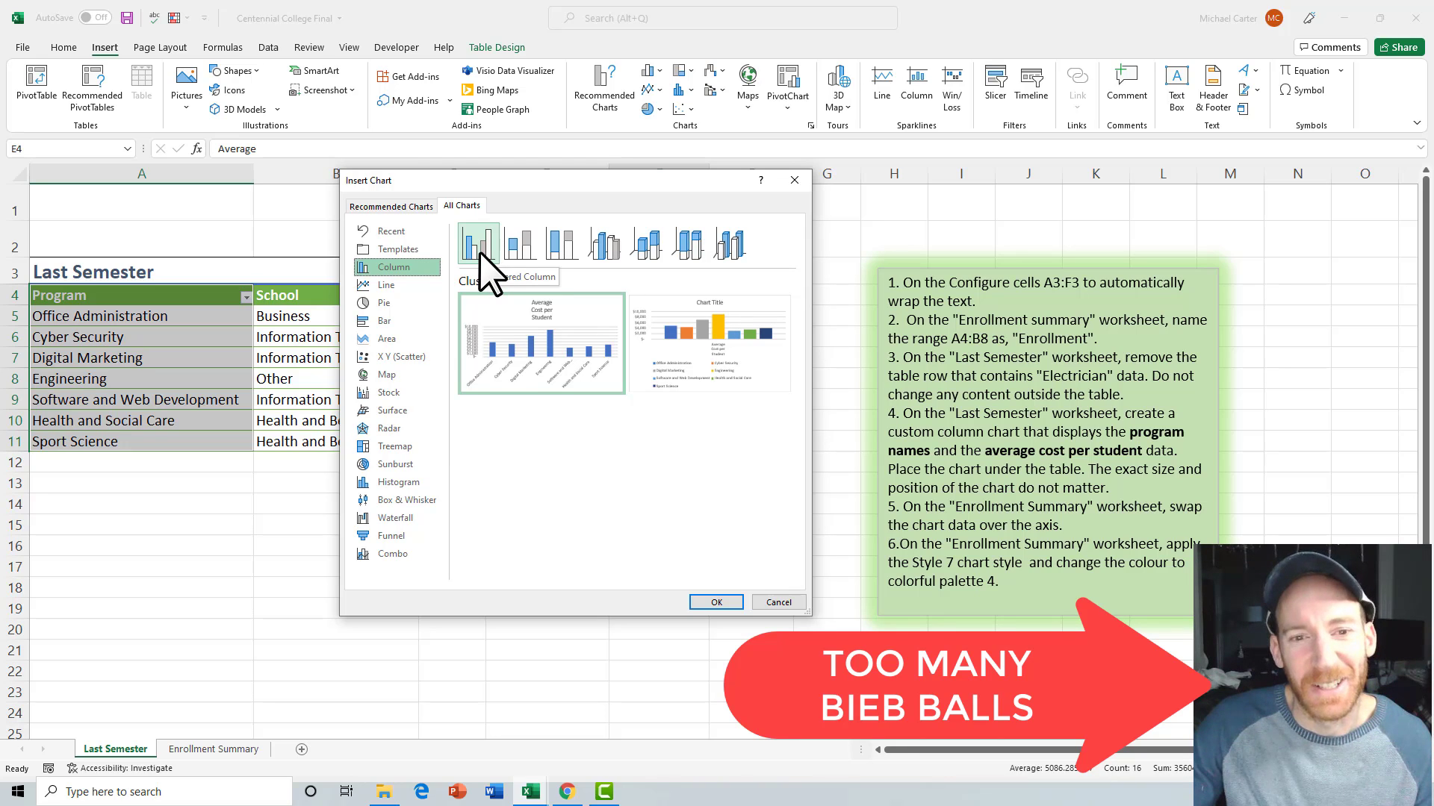
left_click(715, 602)
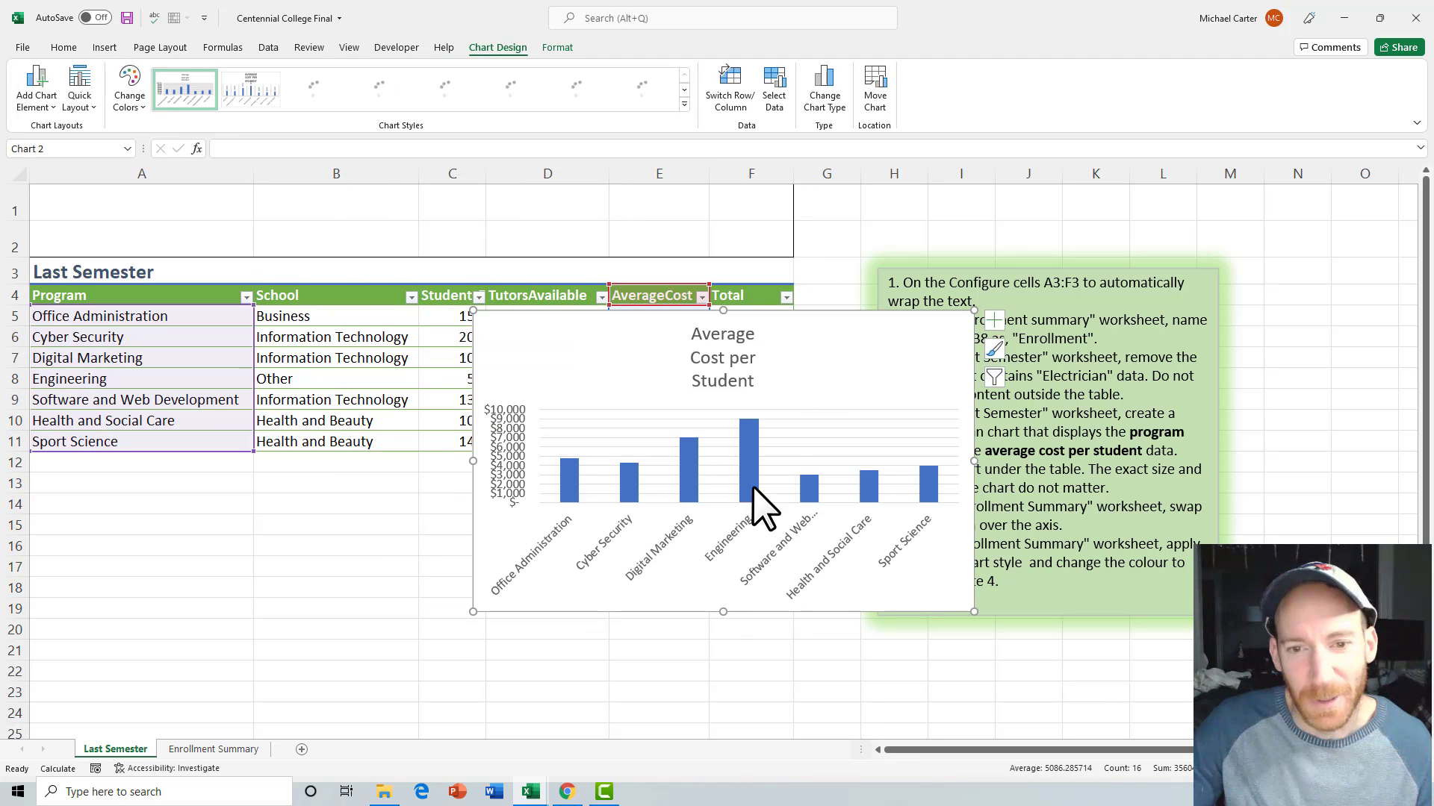
left_click_drag(784, 336, 371, 491)
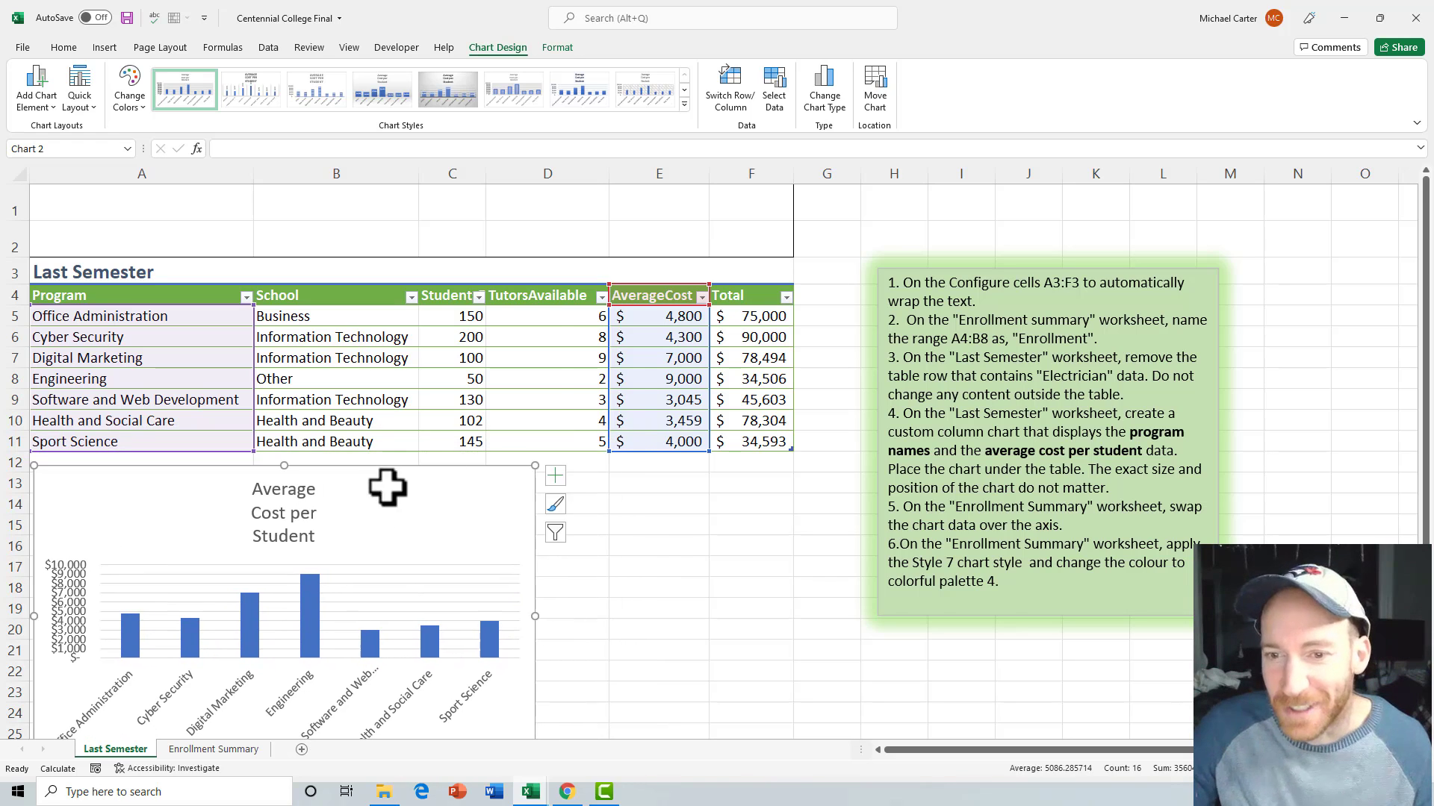
Step: In instruction 4 of the Last Semester text box, replace the word "custom" with "clustered"
left_click(915, 433)
key("Right")
key("Right")
key("Right")
key("BackSpace")
key("BackSpace")
key("BackSpace")
key("BackSpace")
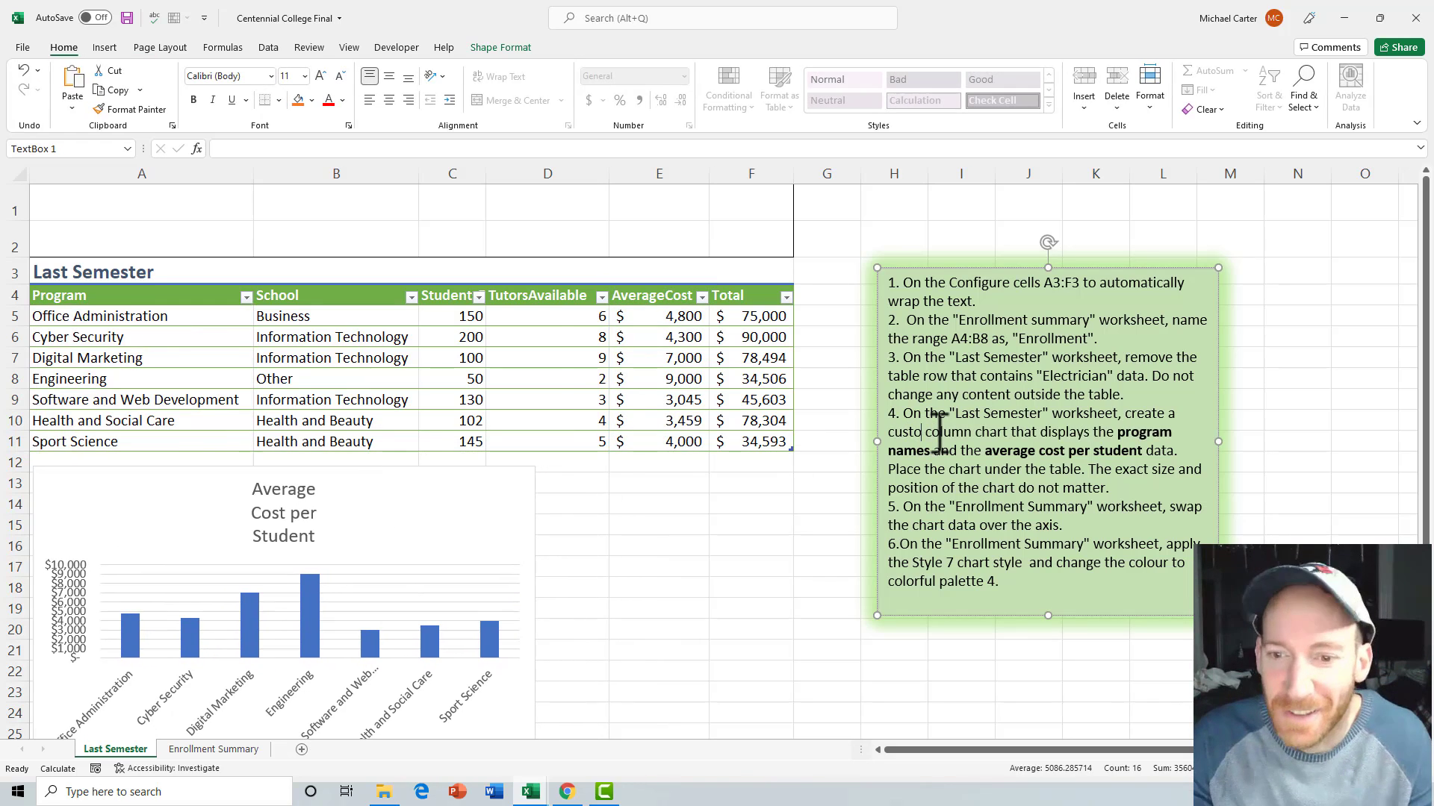
key("BackSpace")
type("lus")
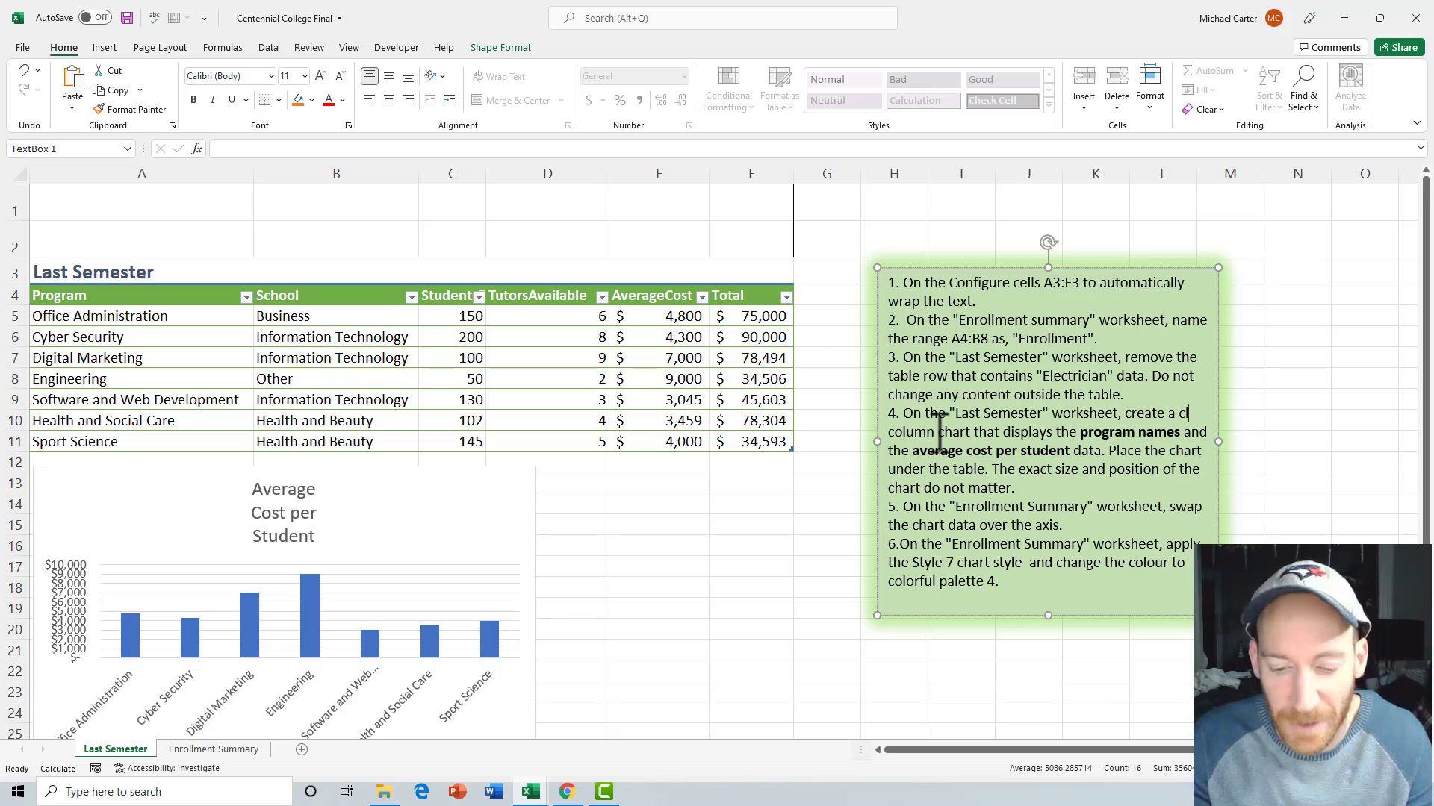
type("te")
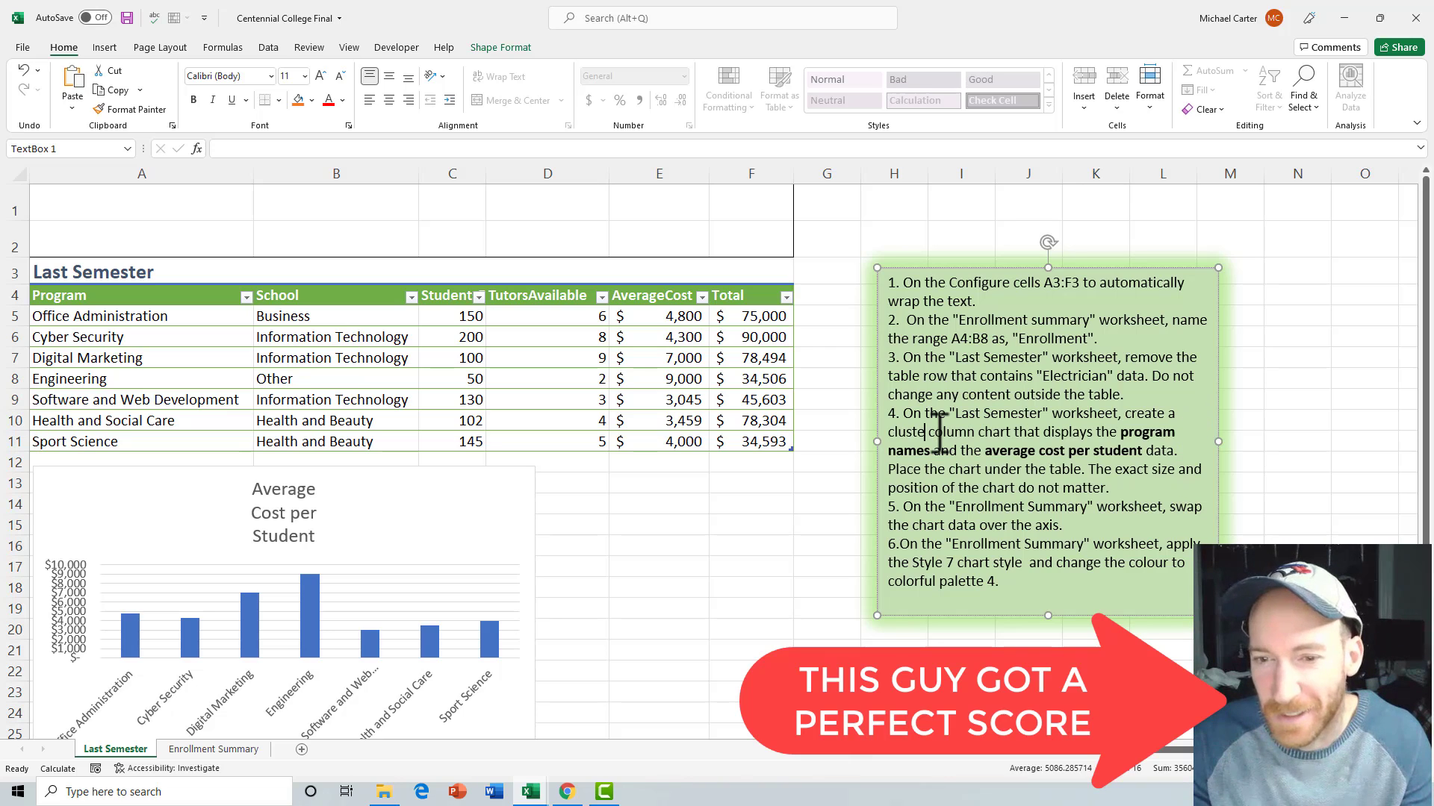
type("red")
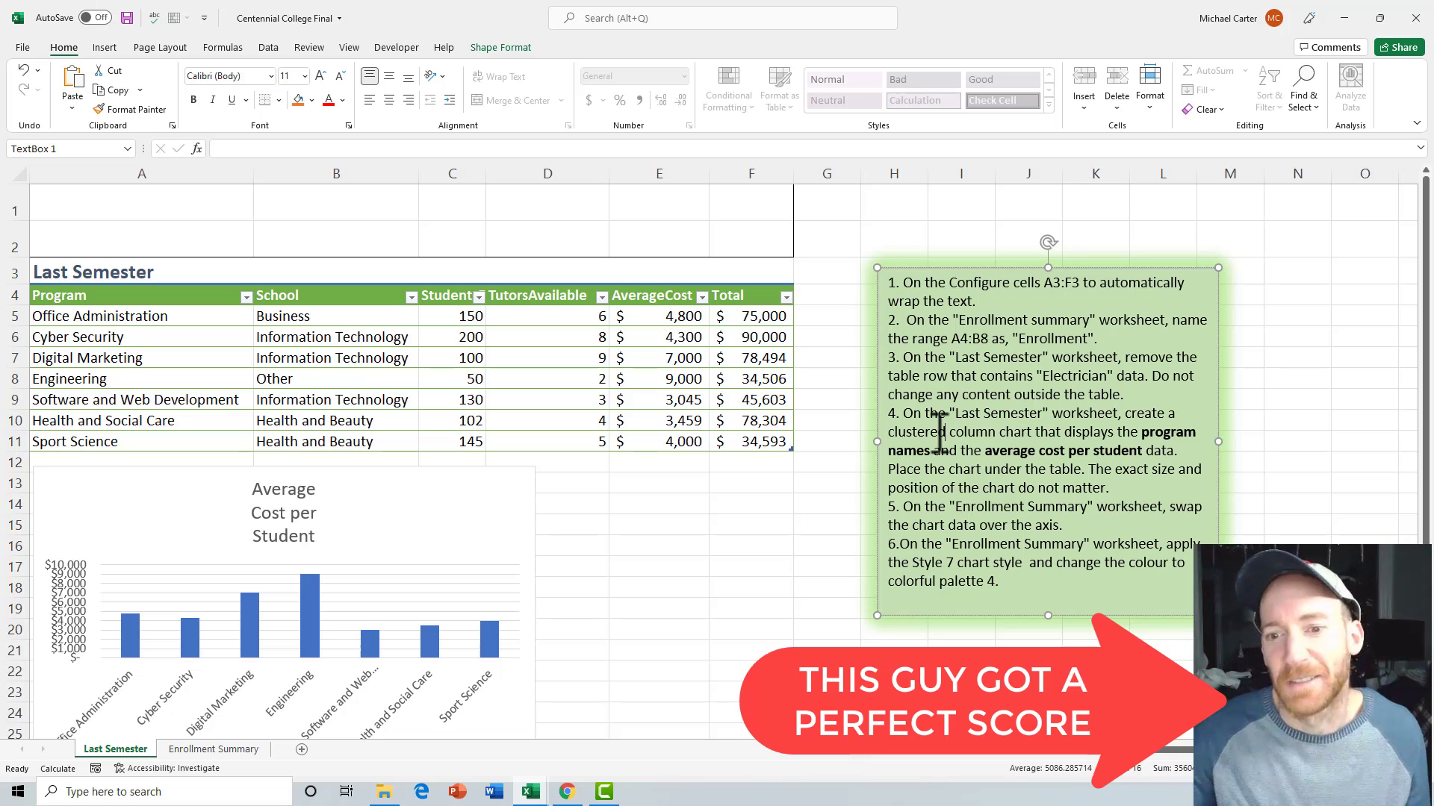
left_click(930, 453)
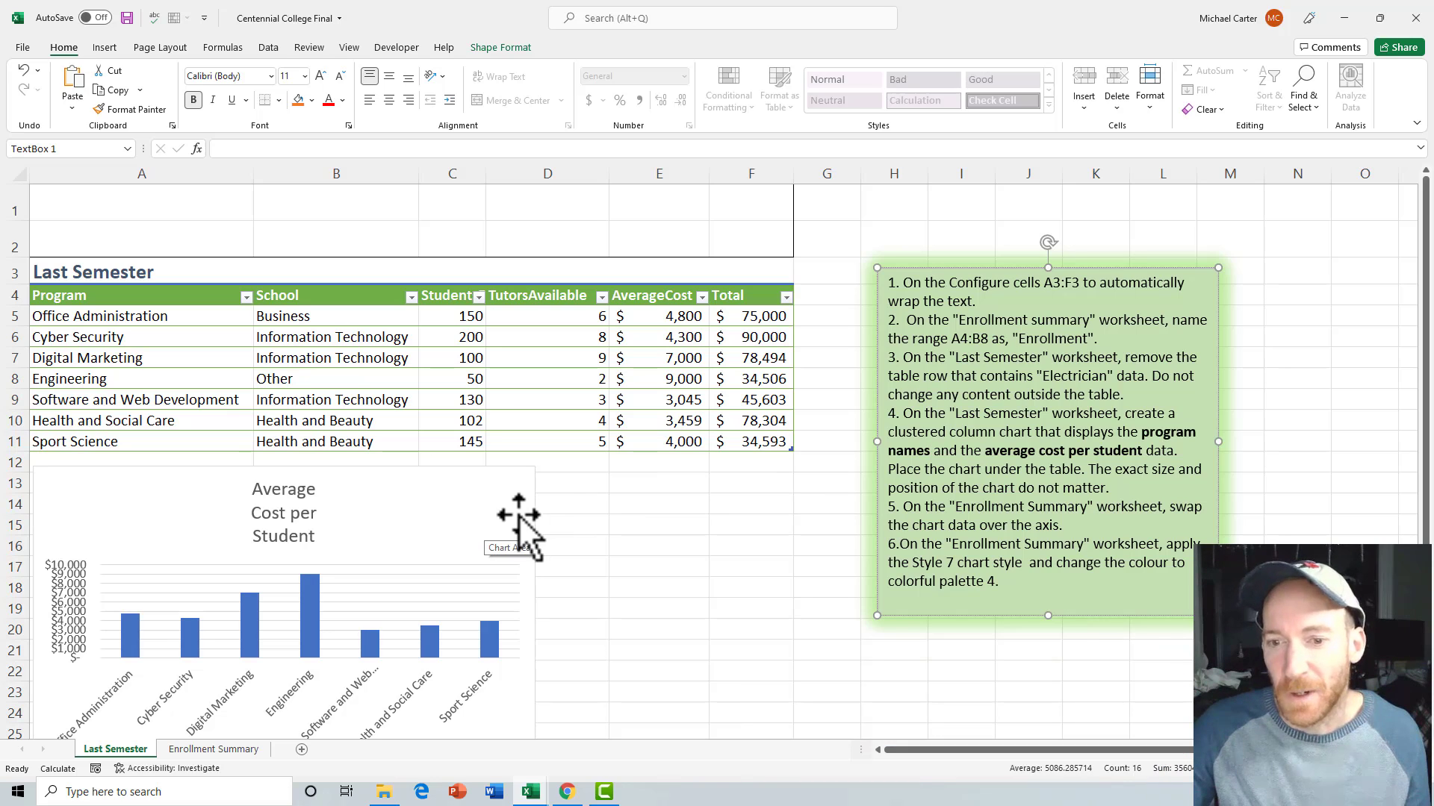
left_click(1069, 527)
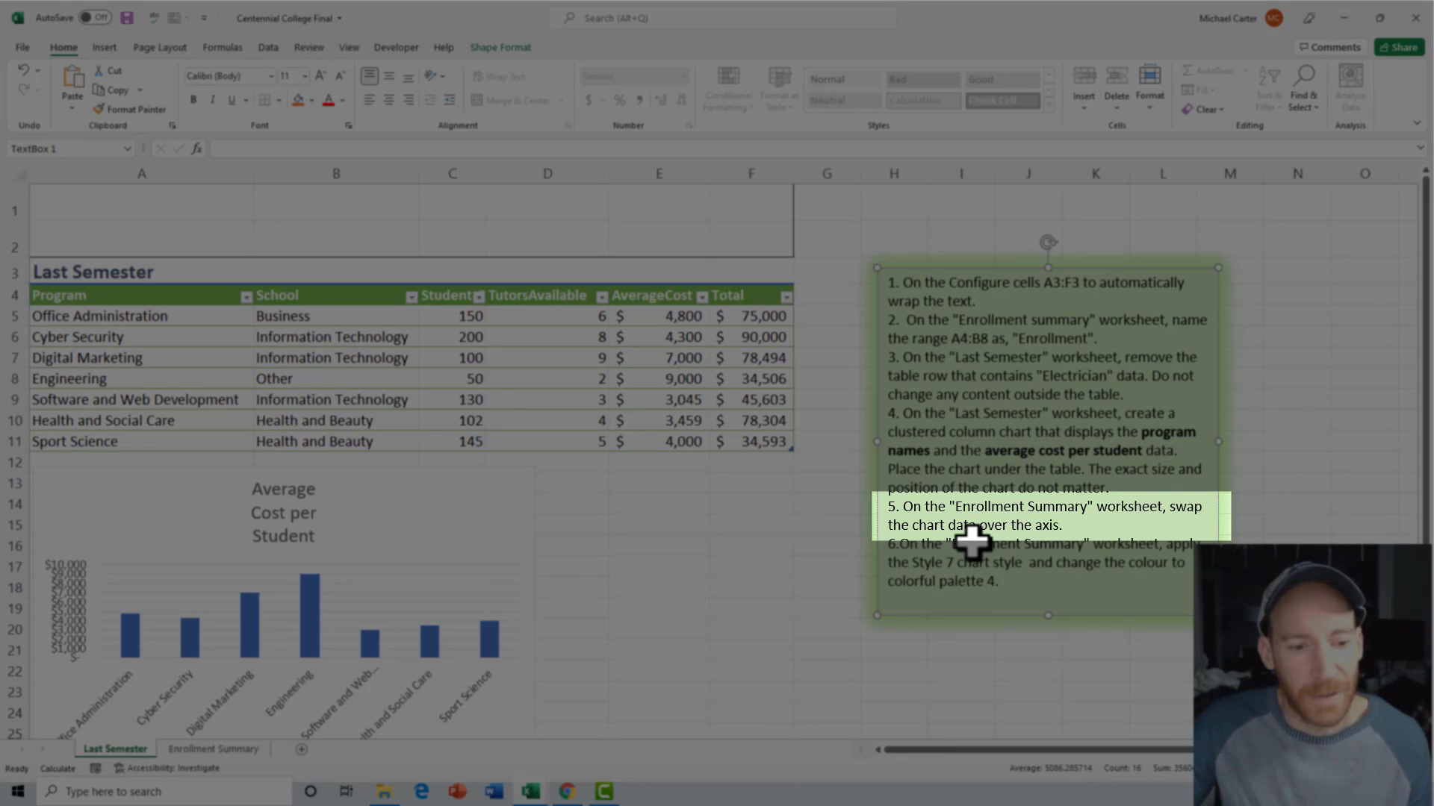
Step: On the Enrollment Summary sheet, swap the pie chart's data over the axis by switching rows and columns
left_click(250, 746)
left_click(535, 538)
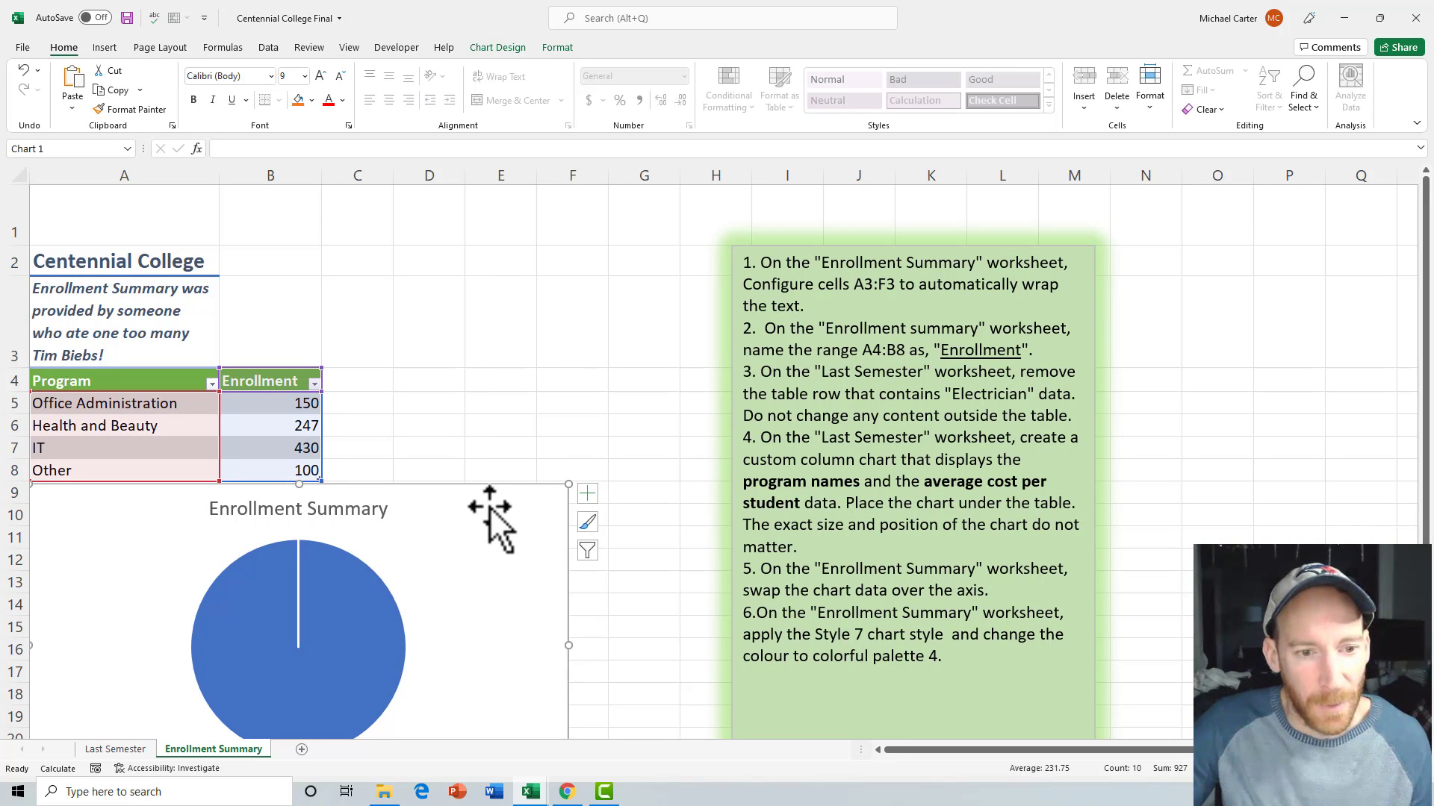
scroll(490, 506, "down", 3)
scroll(490, 508, "up", 3)
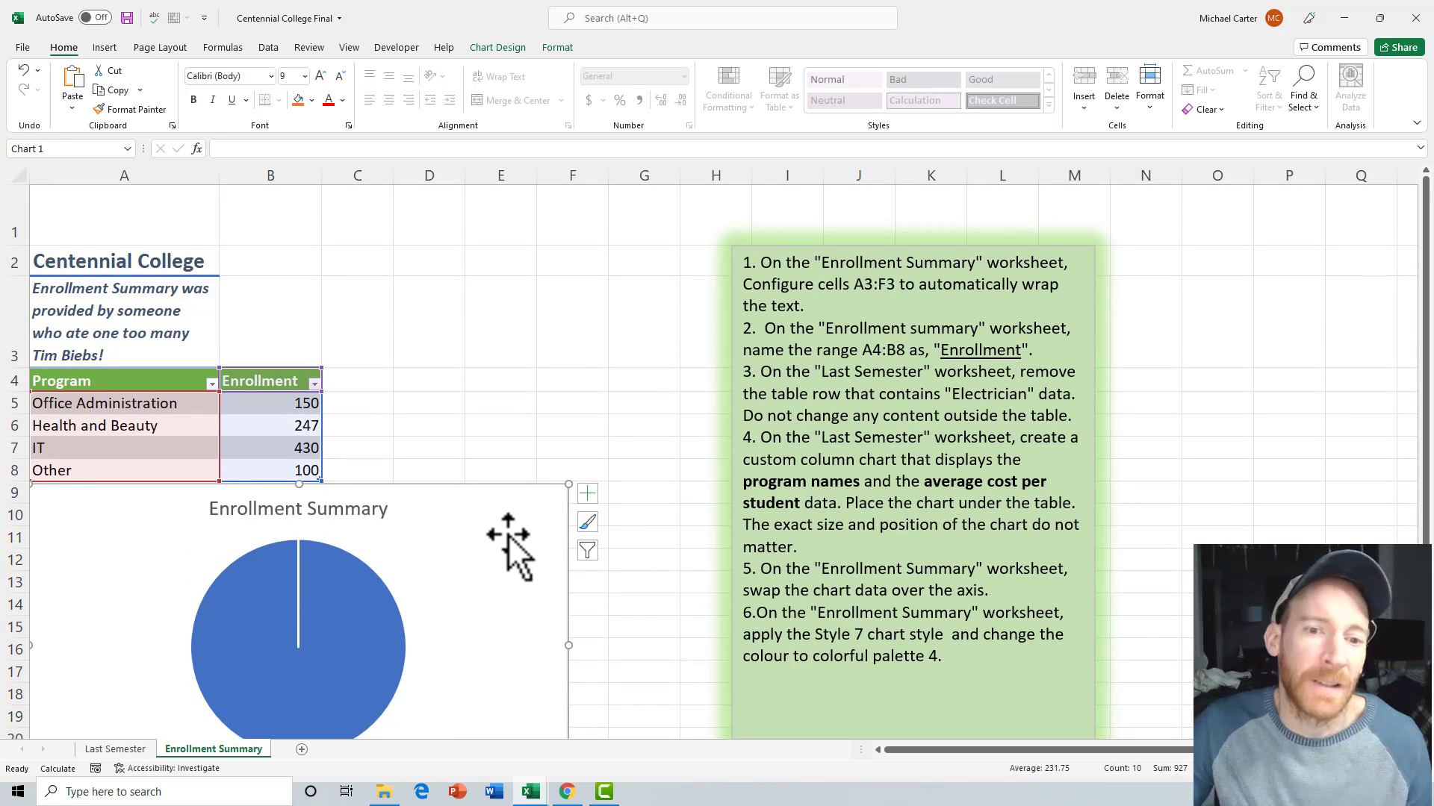
left_click_drag(490, 563, 492, 565)
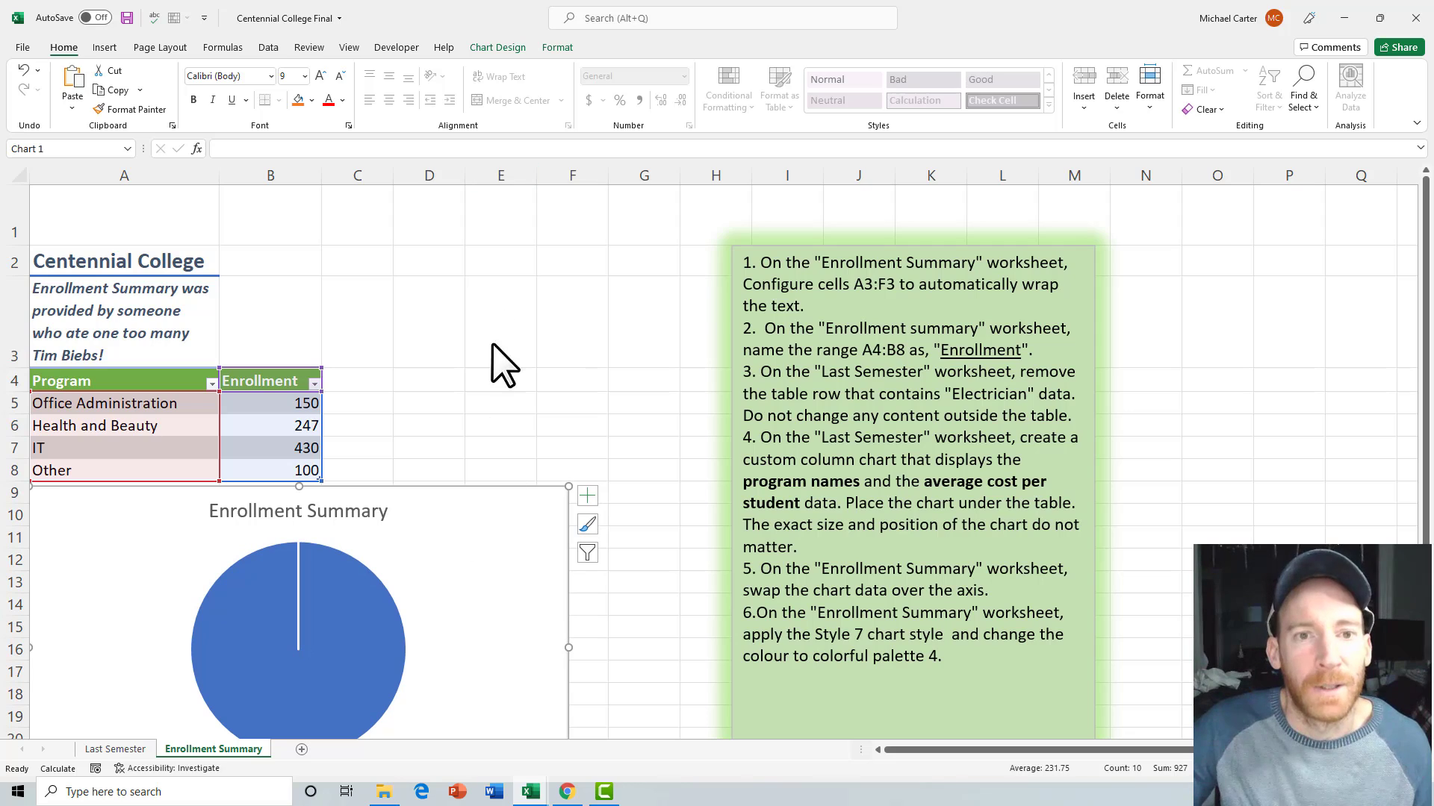
left_click(495, 47)
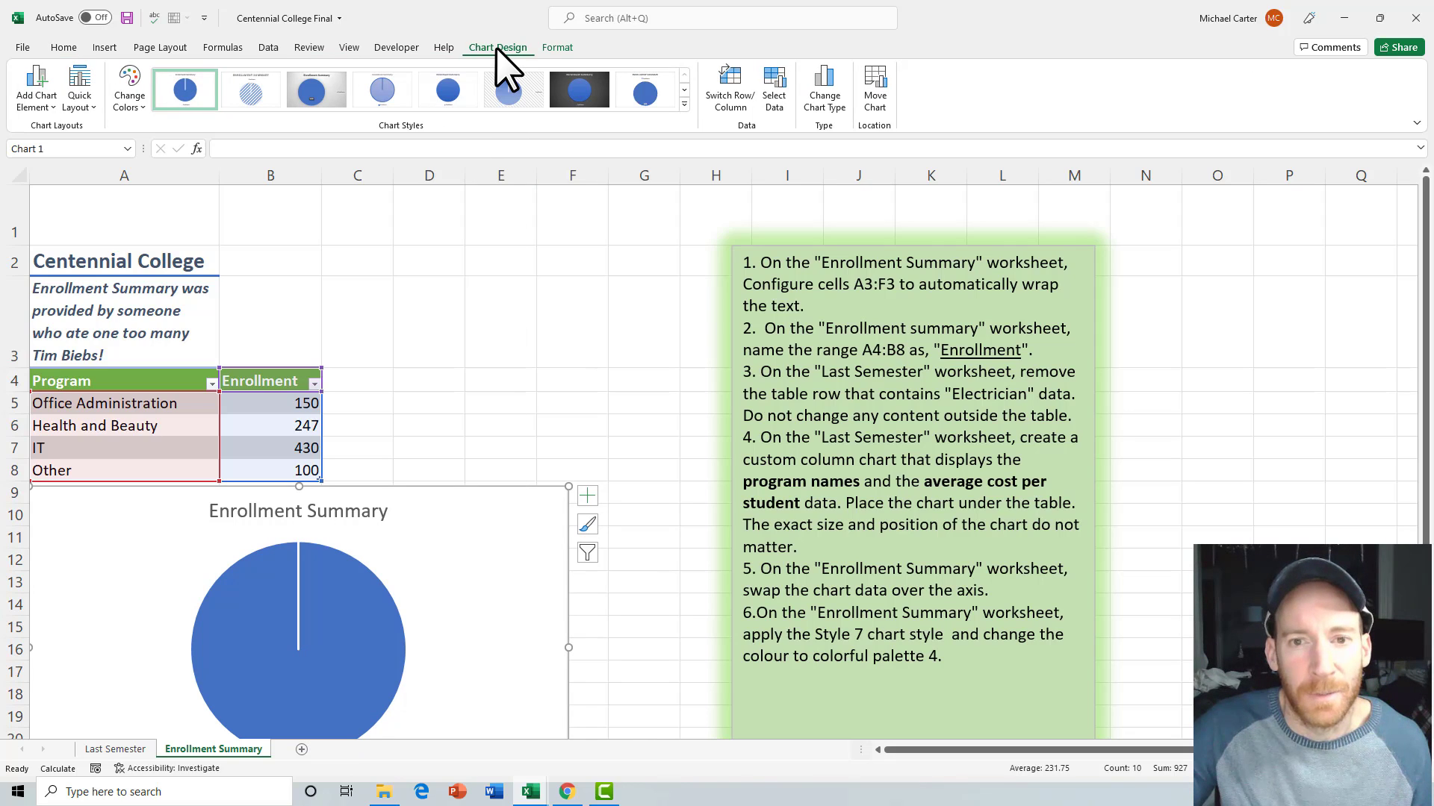
left_click(724, 97)
scroll(575, 502, "down", 1)
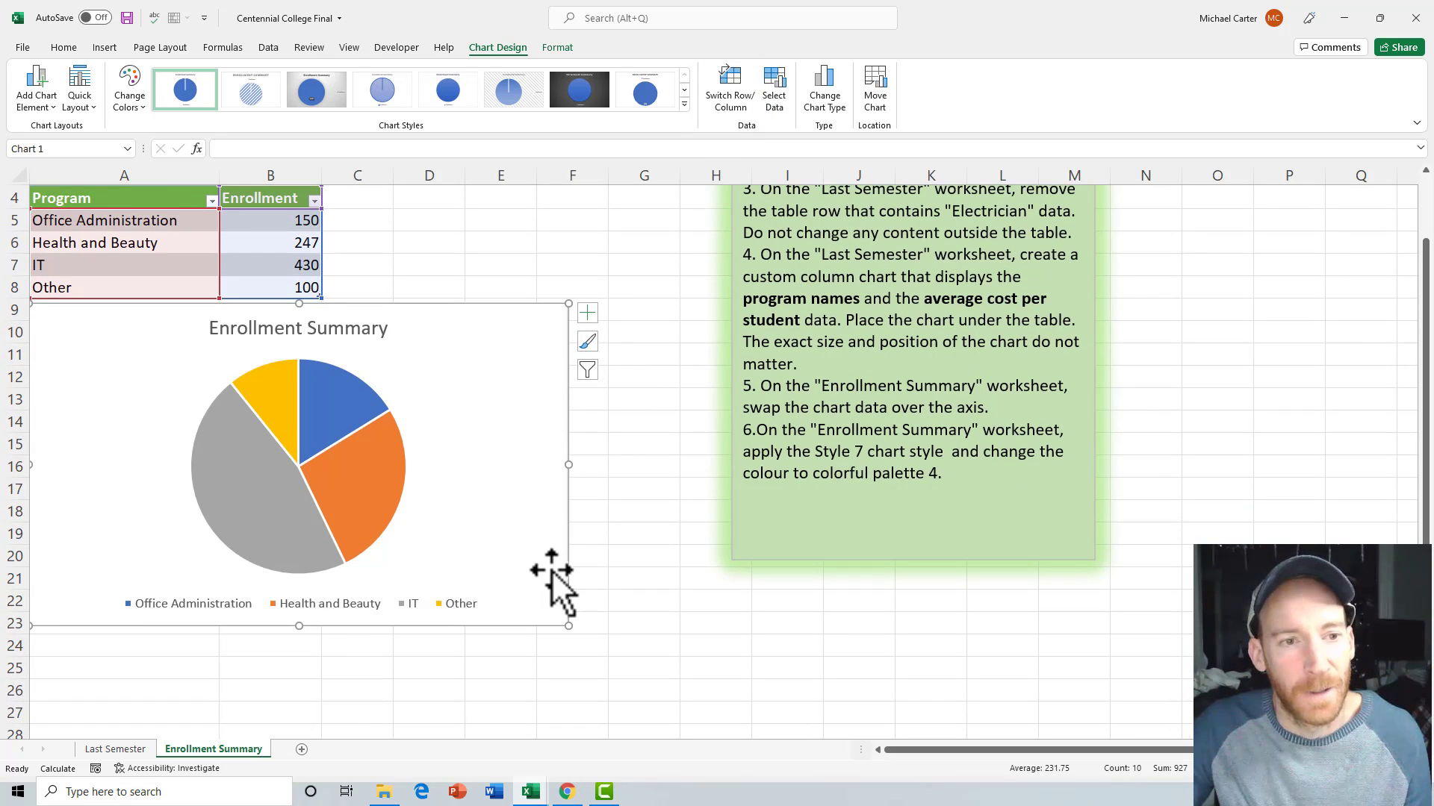
scroll(553, 575, "up", 1)
scroll(552, 575, "down", 1)
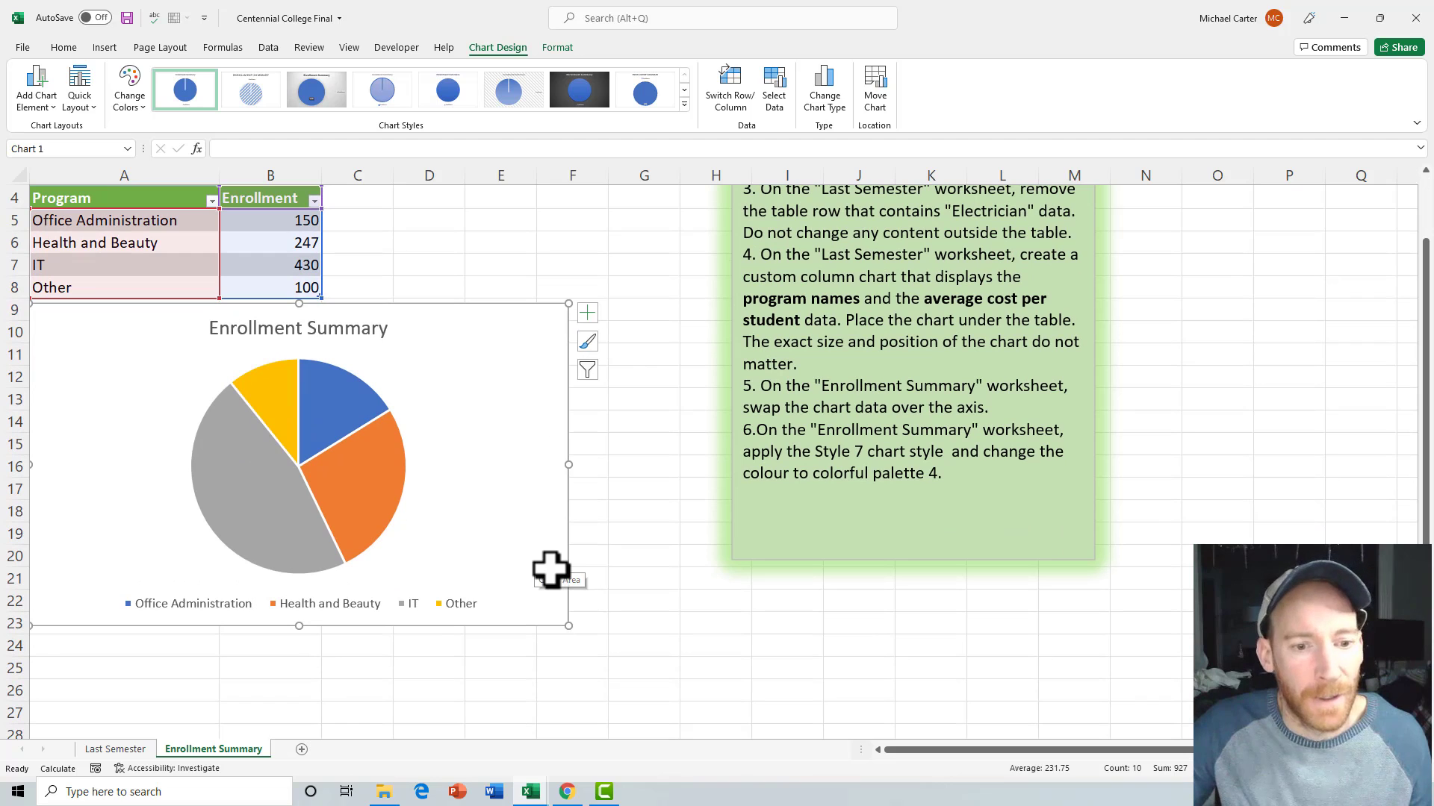
left_click(666, 592)
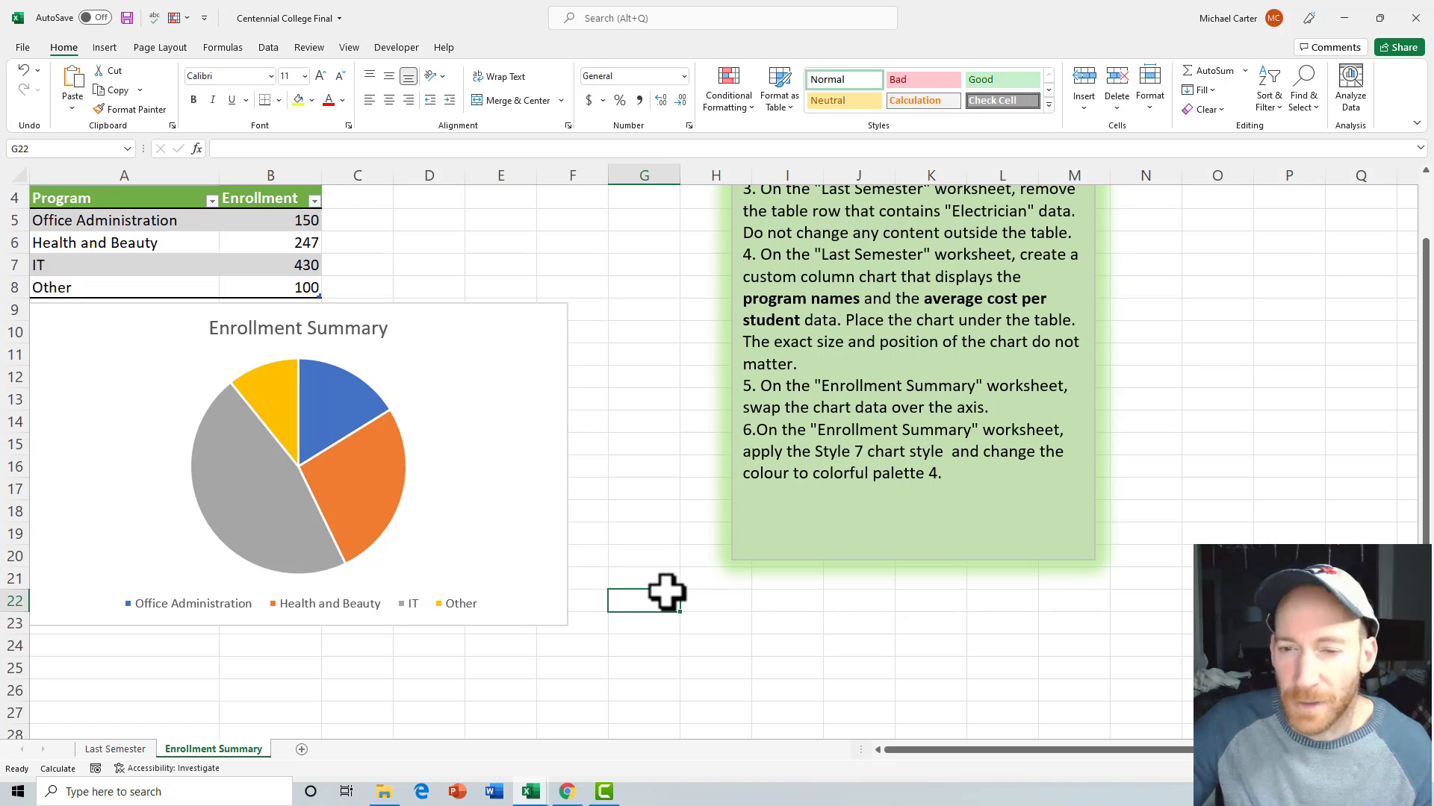
Step: Apply the Style 7 chart style to the Enrollment Summary pie chart
left_click(490, 347)
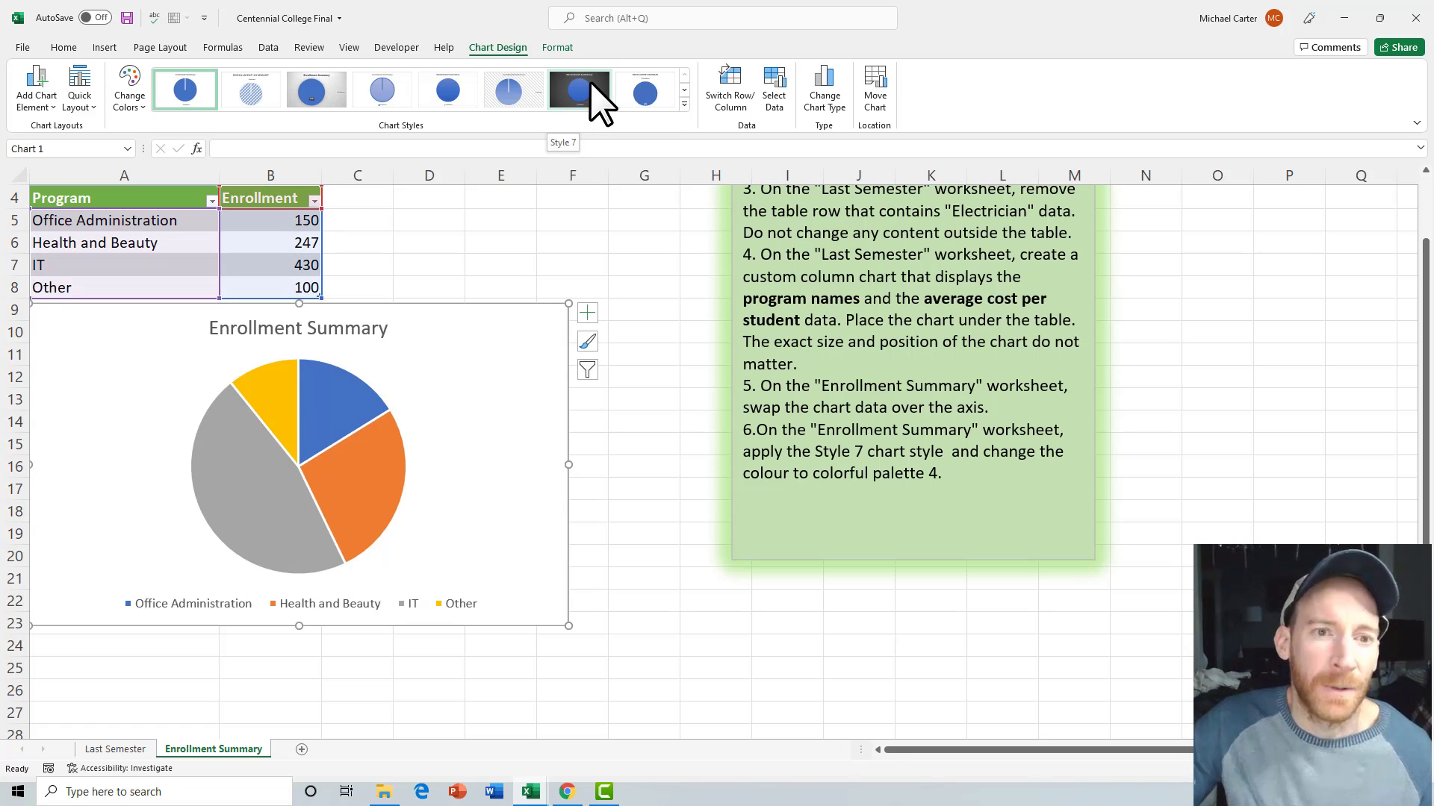
left_click(590, 80)
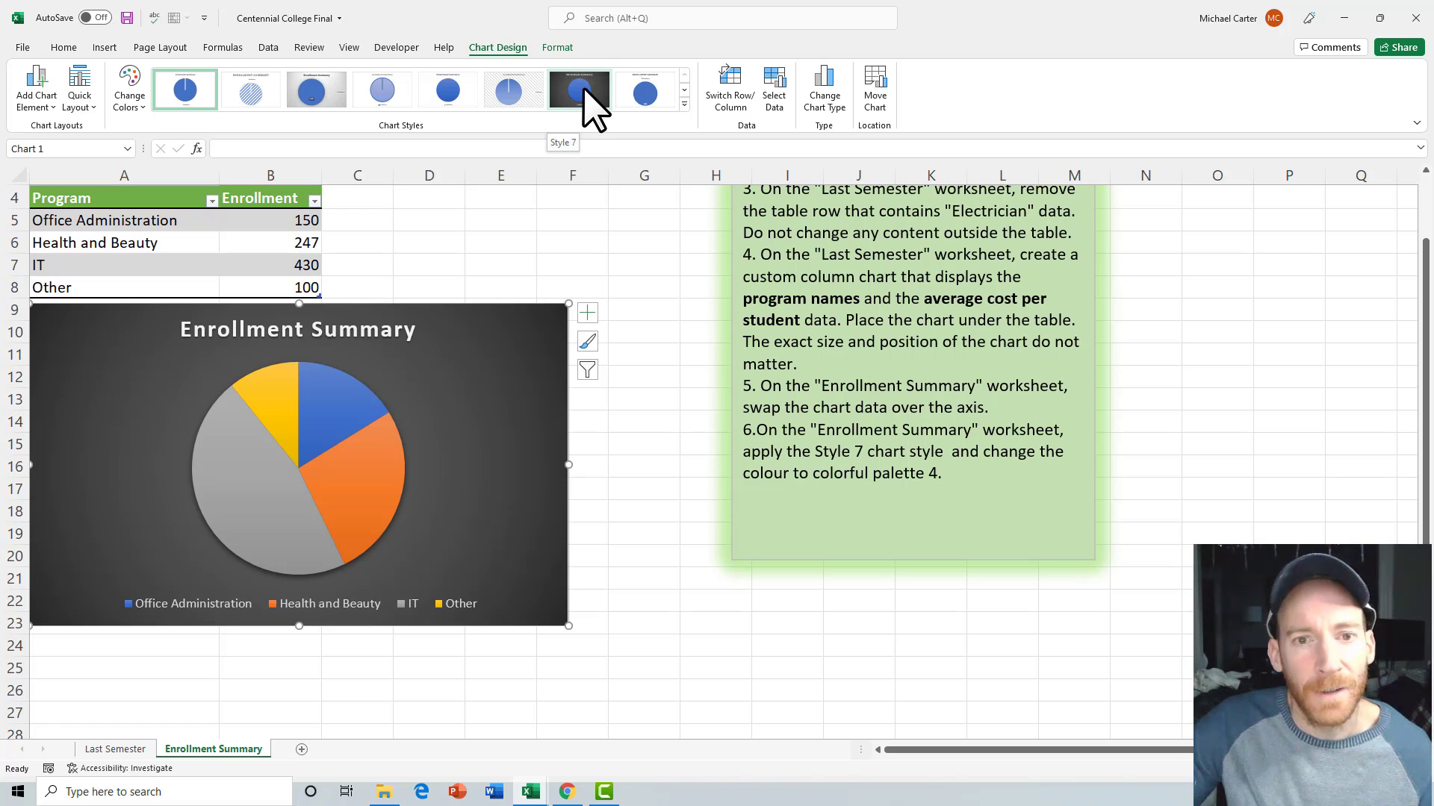
left_click(581, 89)
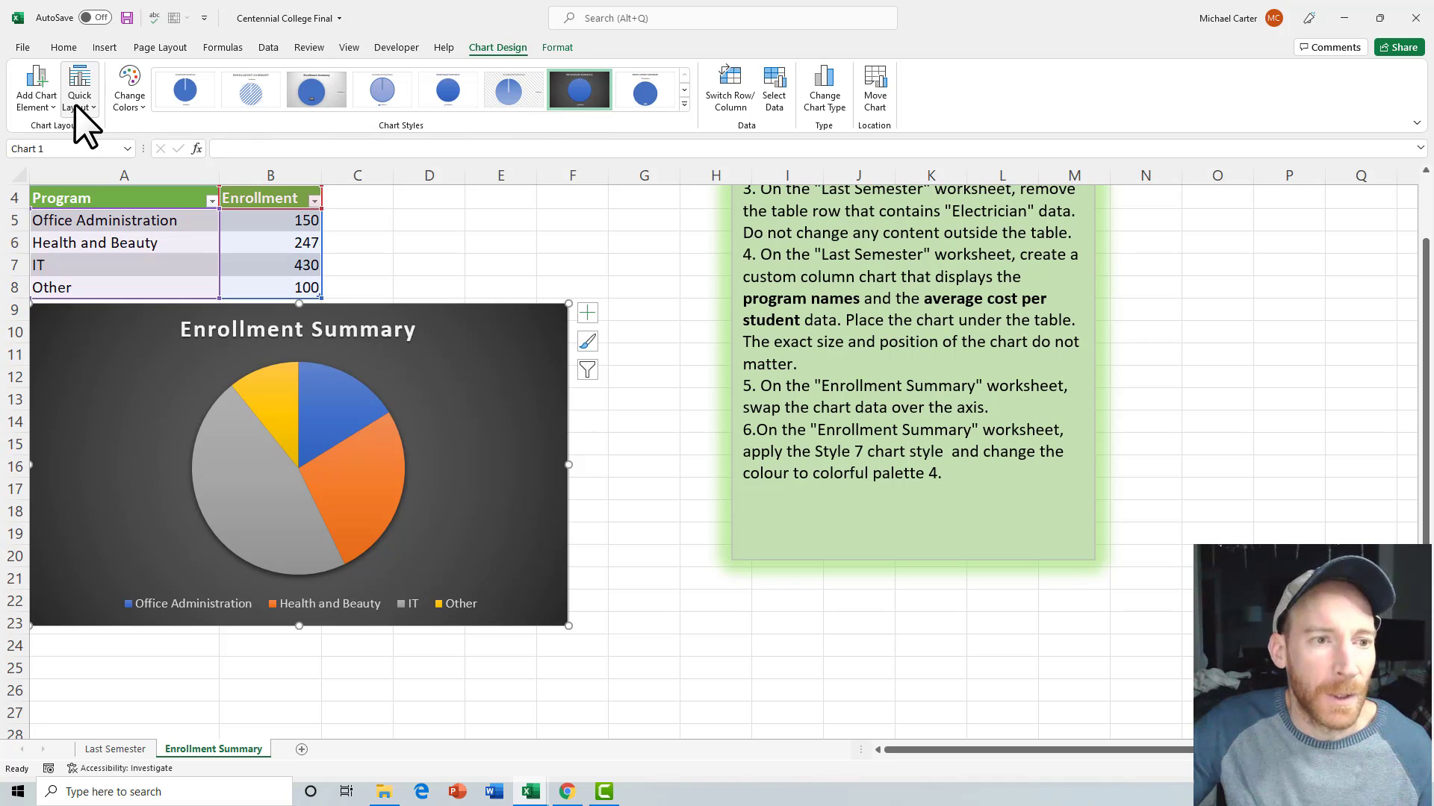
Step: Change the Enrollment Summary pie chart's colours to Colorful Palette 4
left_click(79, 97)
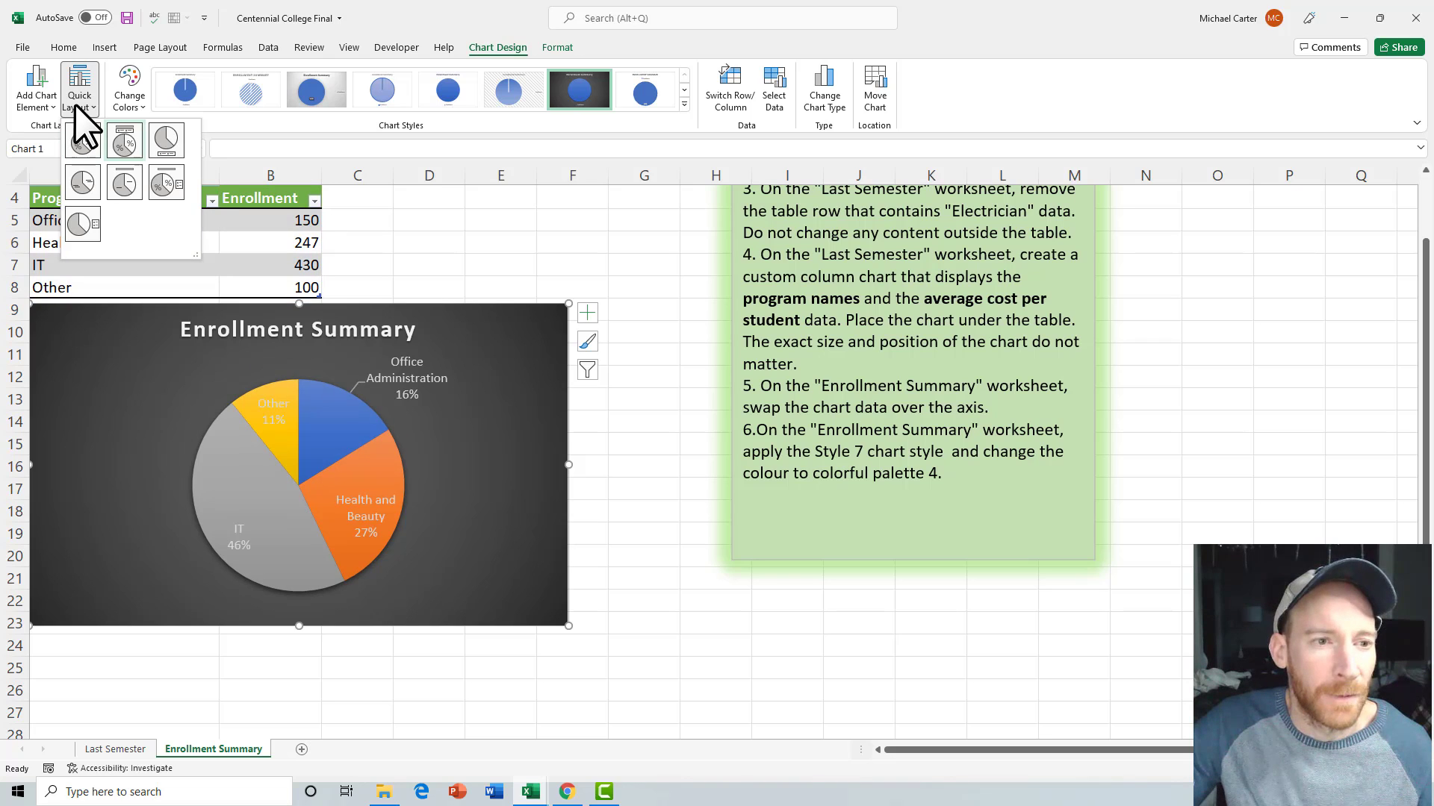
left_click(128, 103)
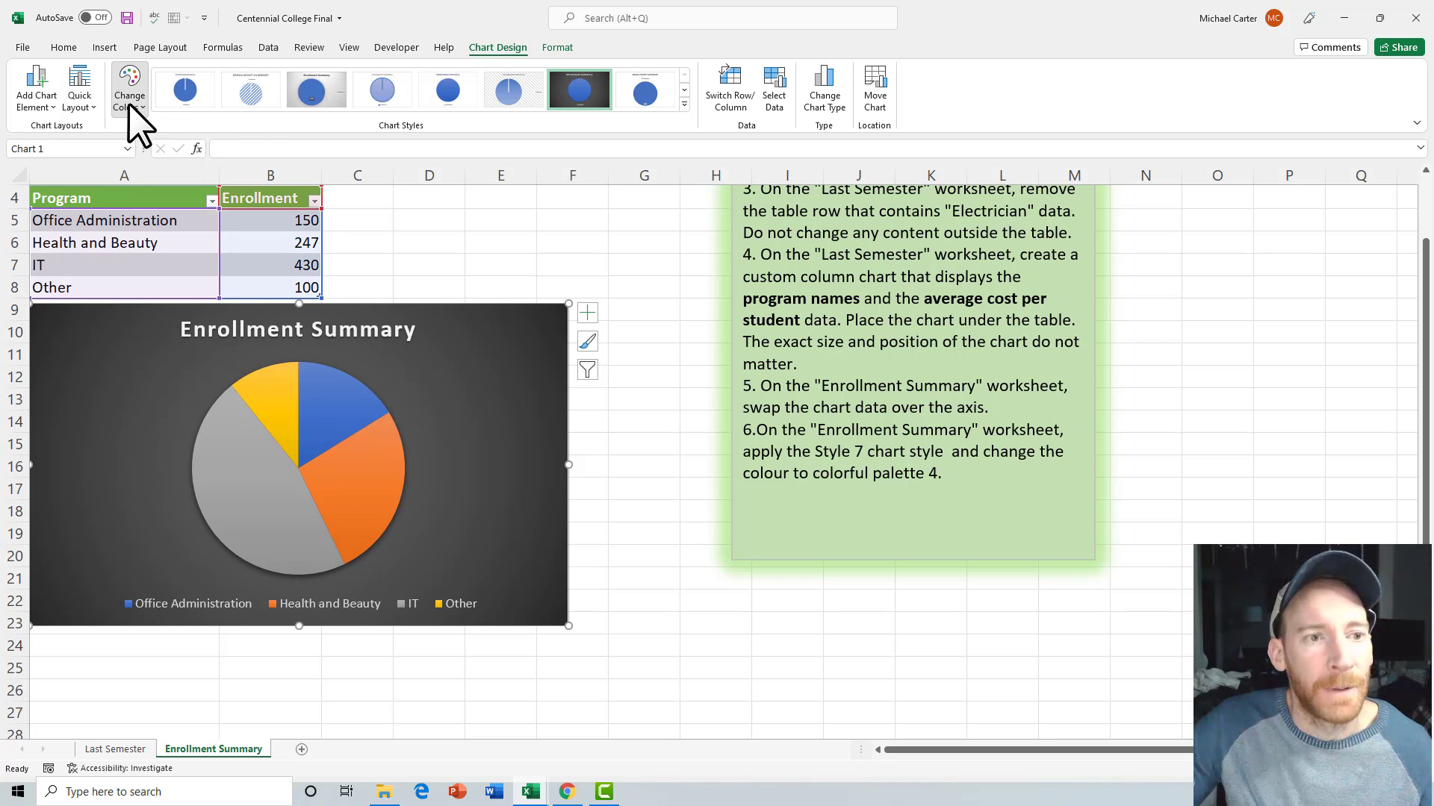
left_click(128, 103)
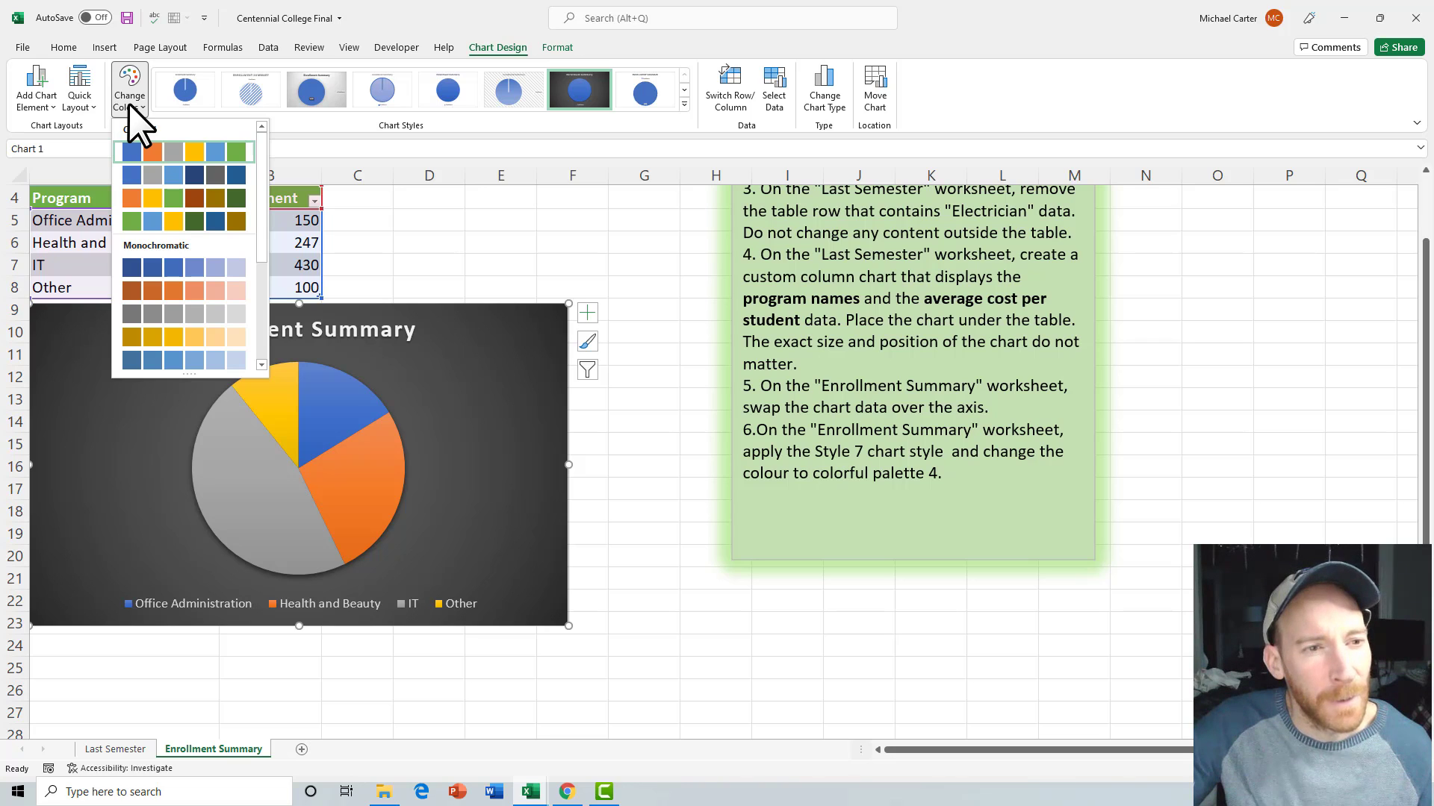
mouse_move(260, 249)
left_mouse_down()
mouse_move(258, 332)
mouse_move(249, 221)
mouse_move(248, 271)
left_mouse_up()
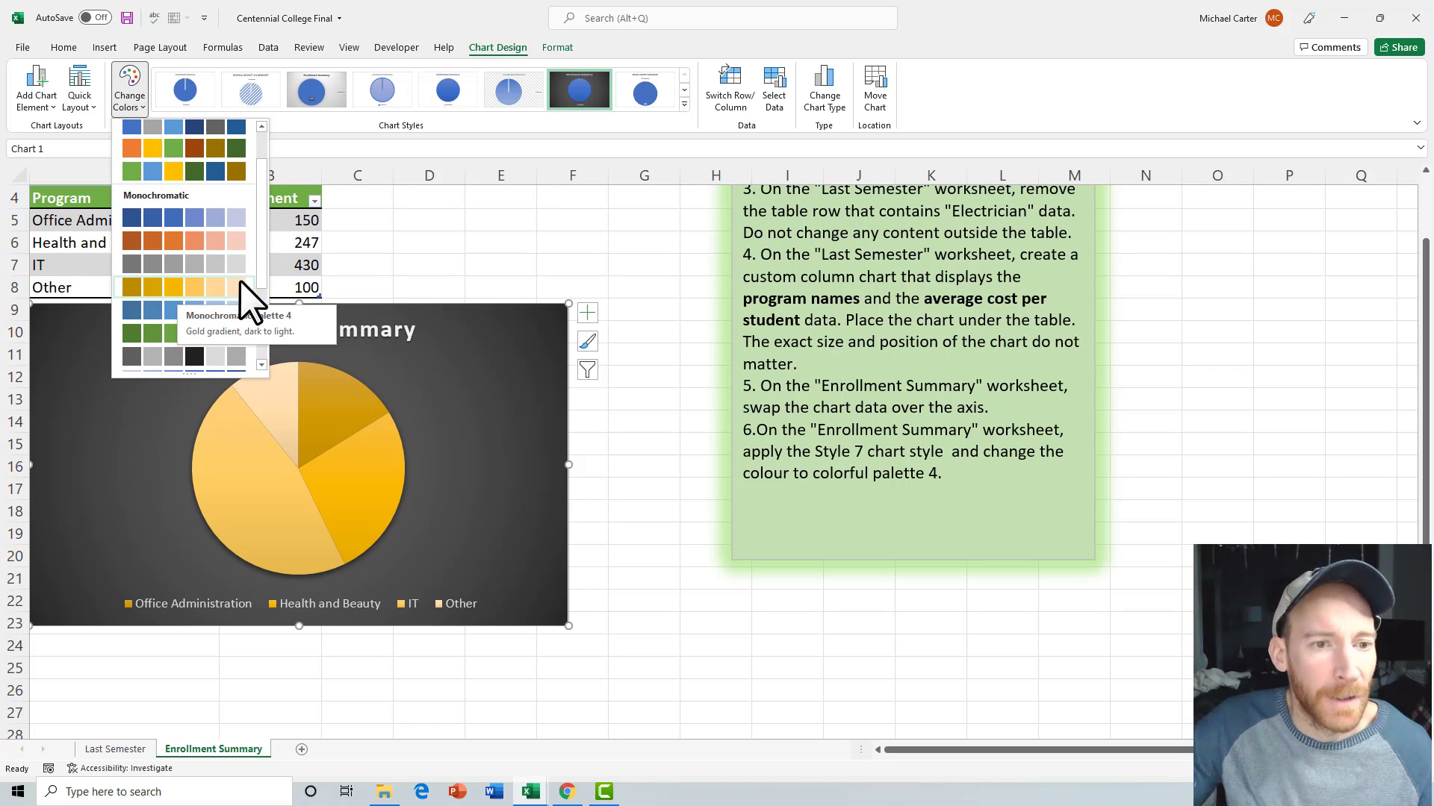
left_click_drag(261, 279, 261, 244)
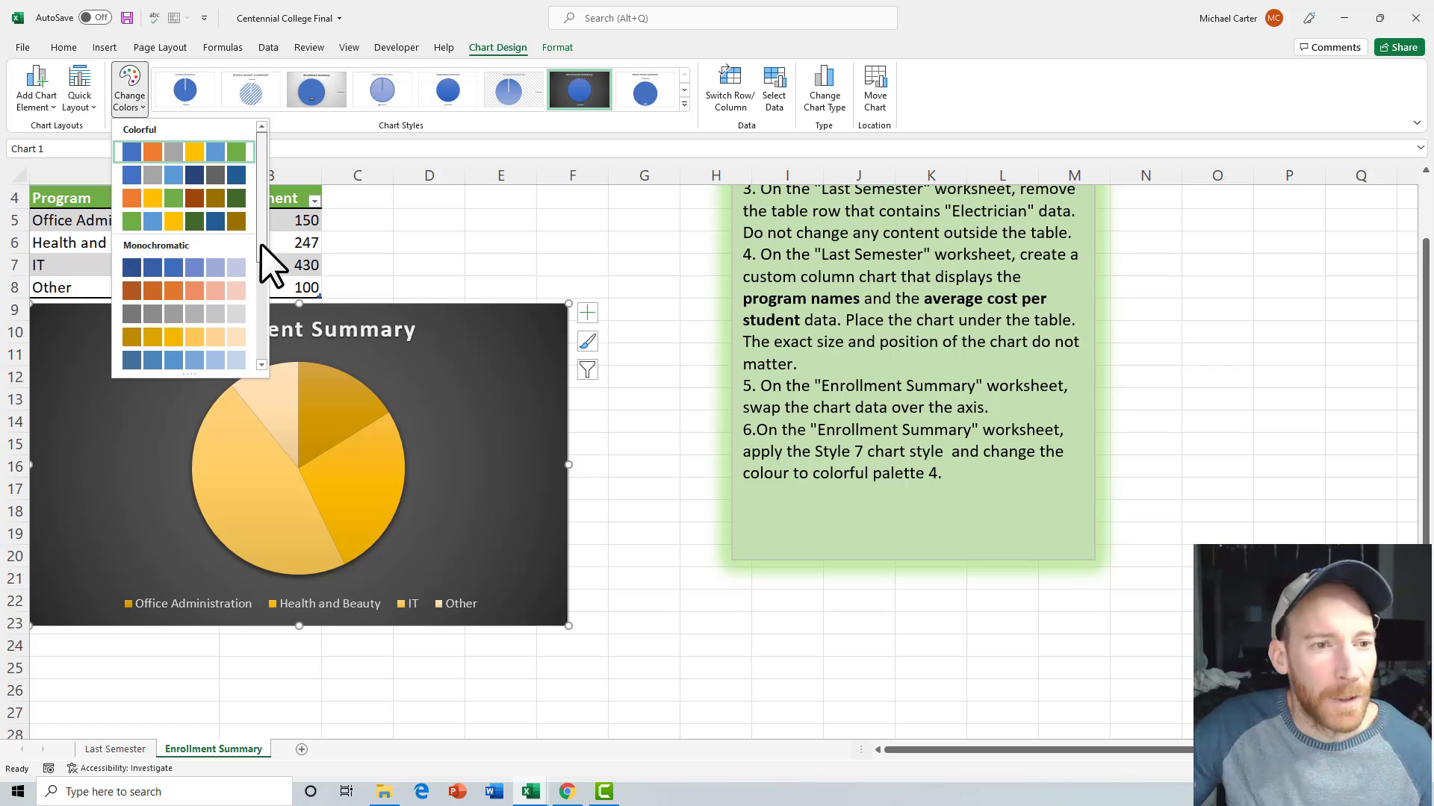
left_click(169, 222)
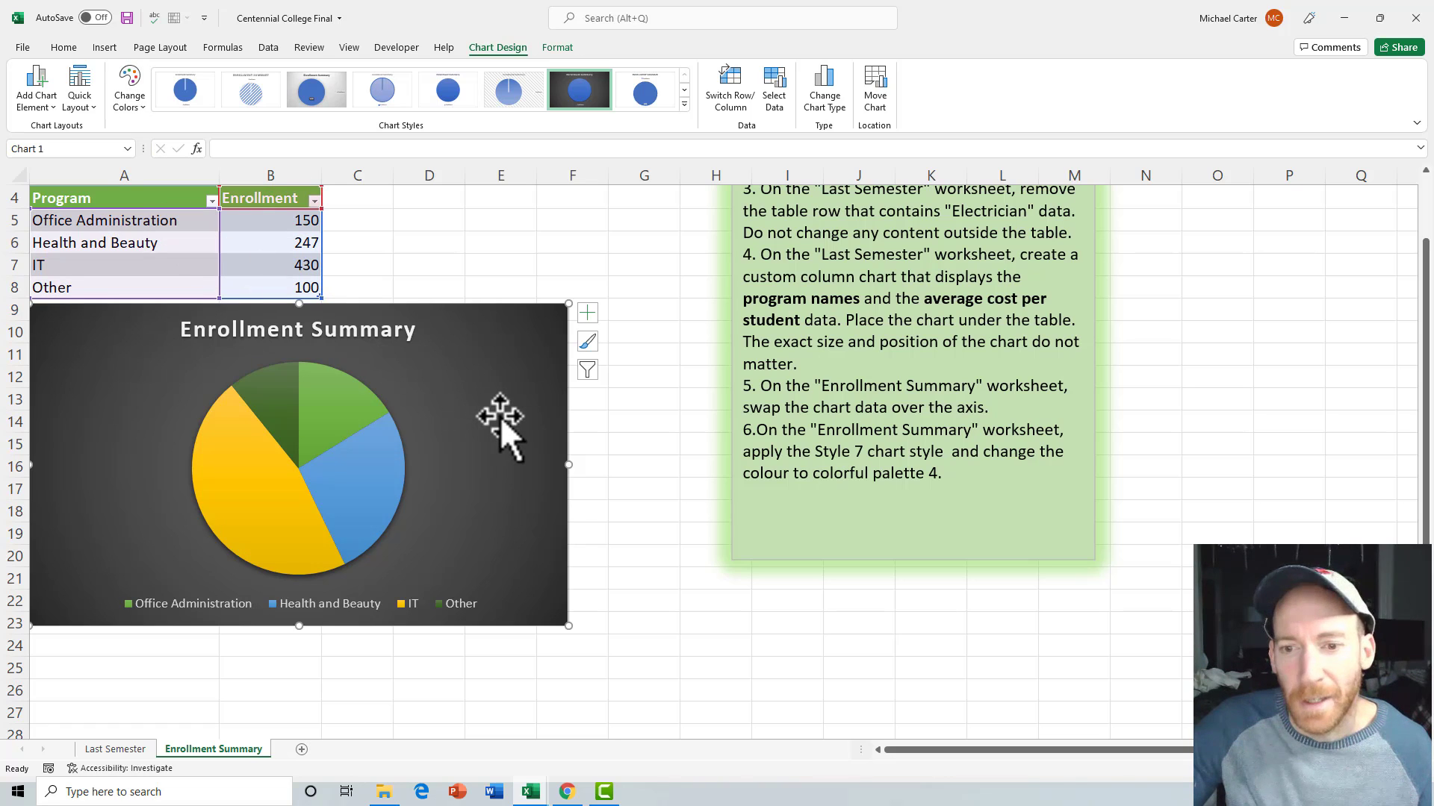
Step: Review the quick layout options available for the Enrollment Summary pie chart
left_click(627, 446)
left_click(543, 418)
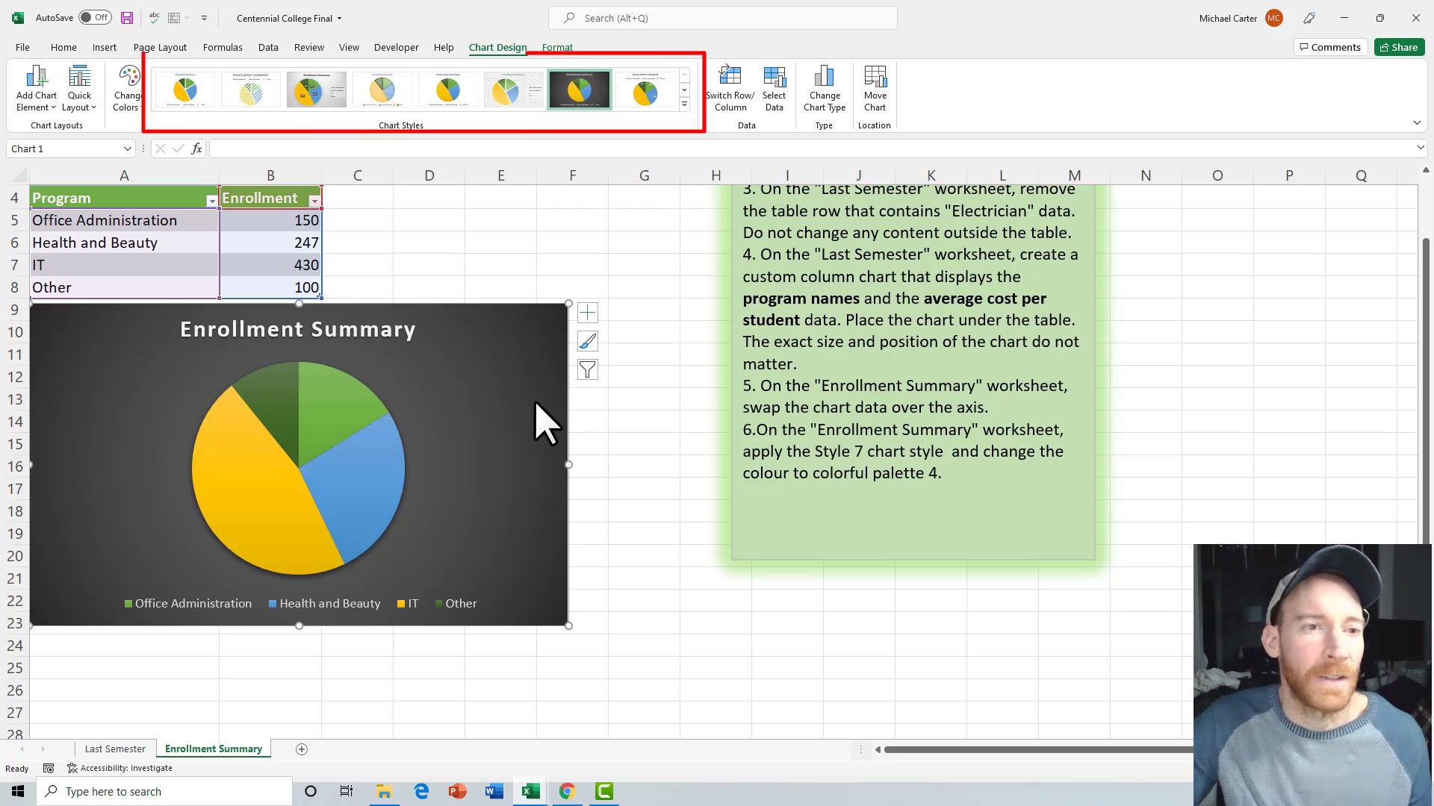
left_click(84, 109)
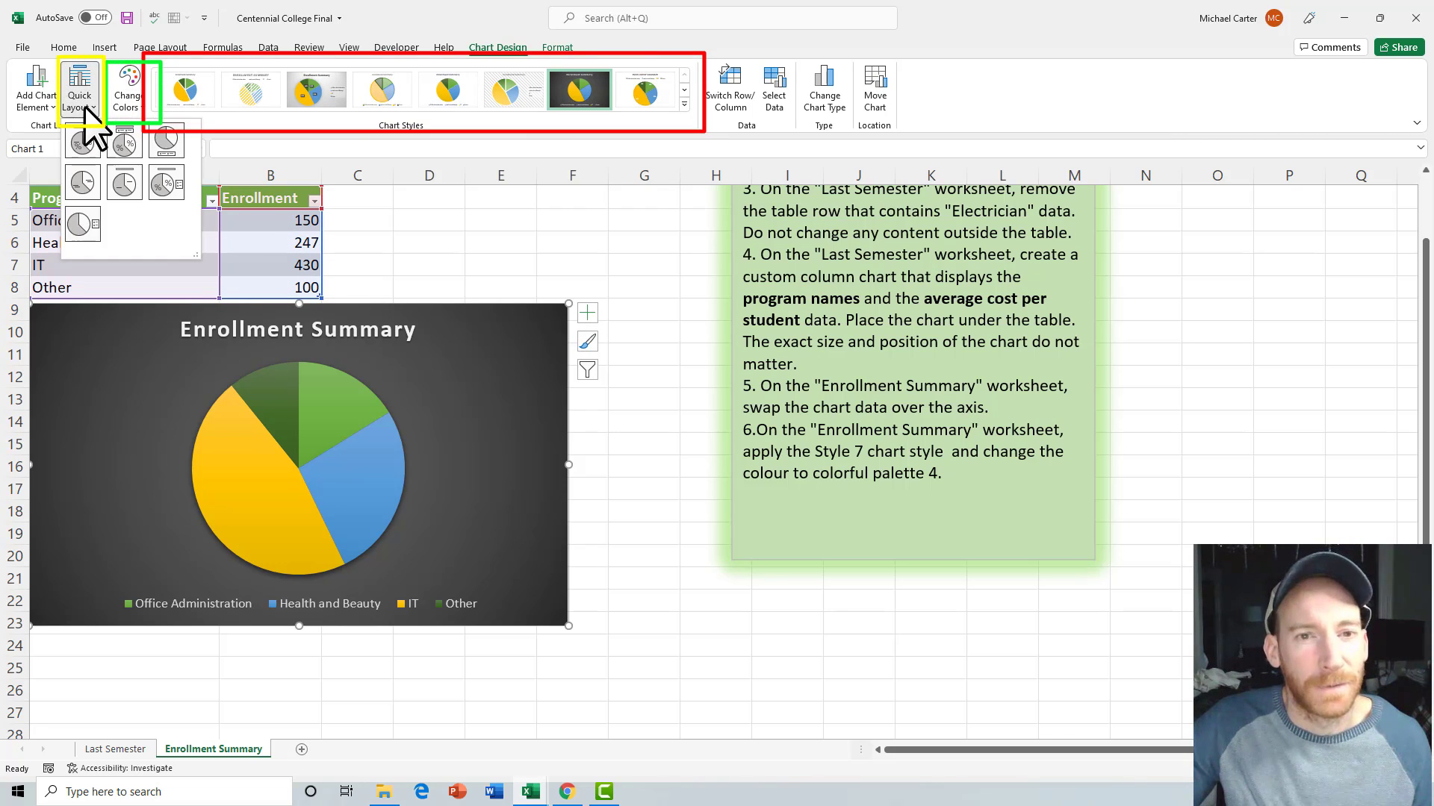